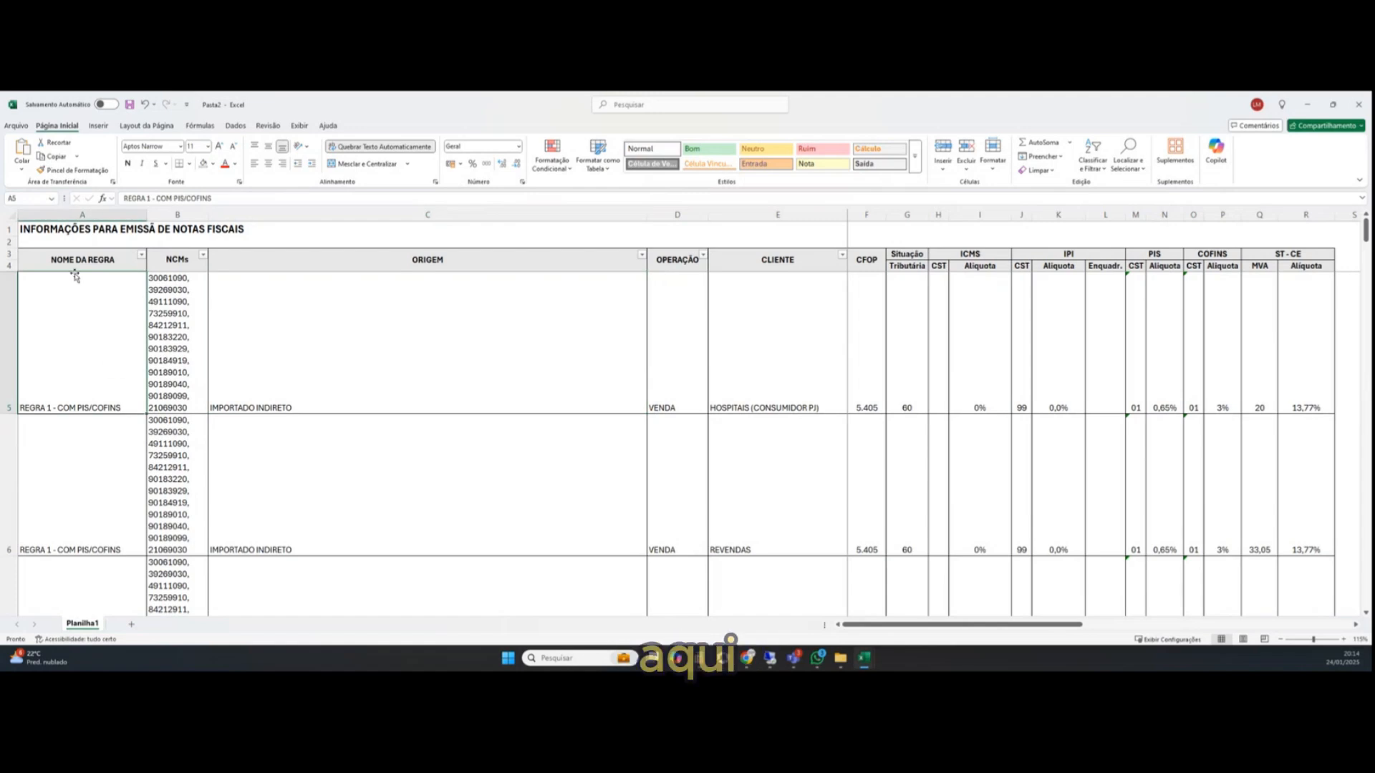
# Step: Review the invoice rule rows, including the ORIGEM, OPERAÇÃO and CLIENTE columns of the first REGRA 1 entries
pyautogui.scroll(-2, 814, 346)
pyautogui.scroll(-6, 814, 345)
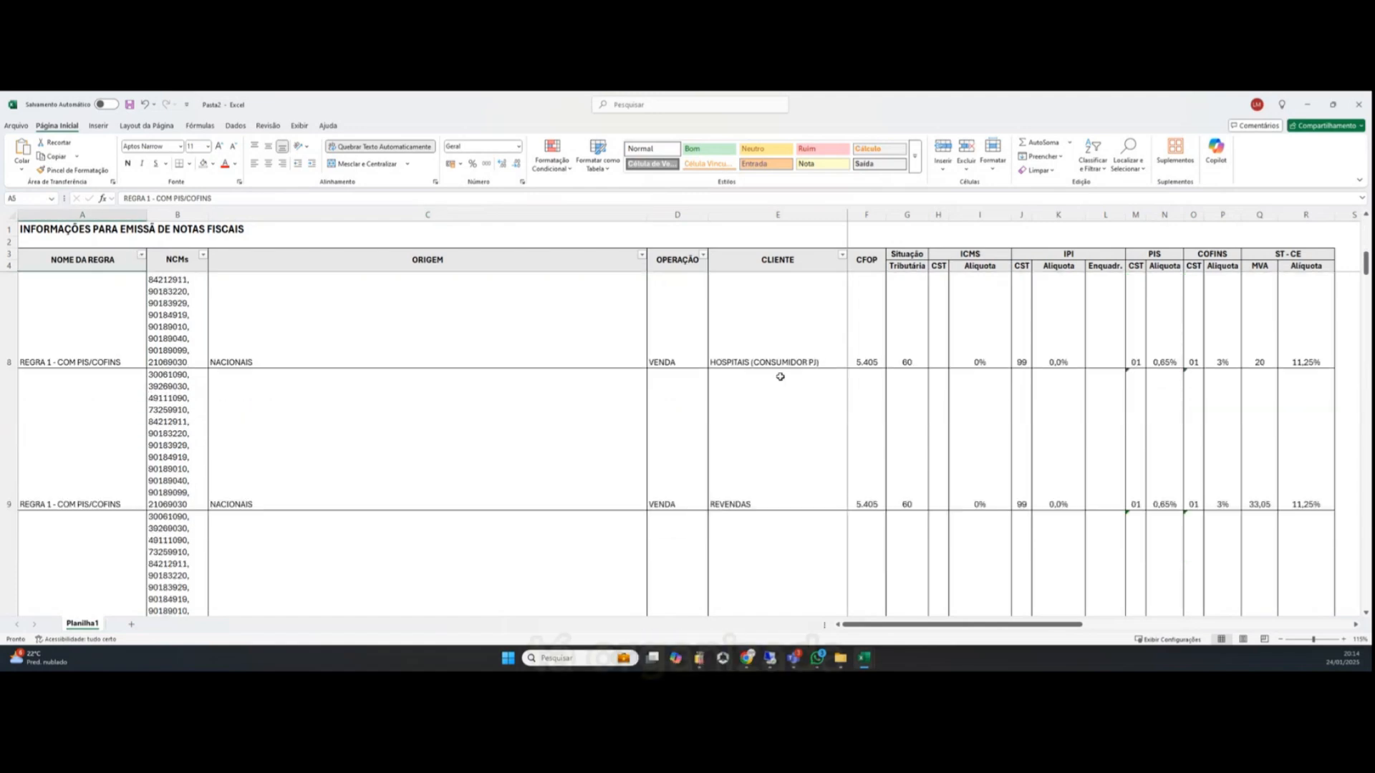
pyautogui.scroll(5, 109, 418)
pyautogui.scroll(2, 111, 415)
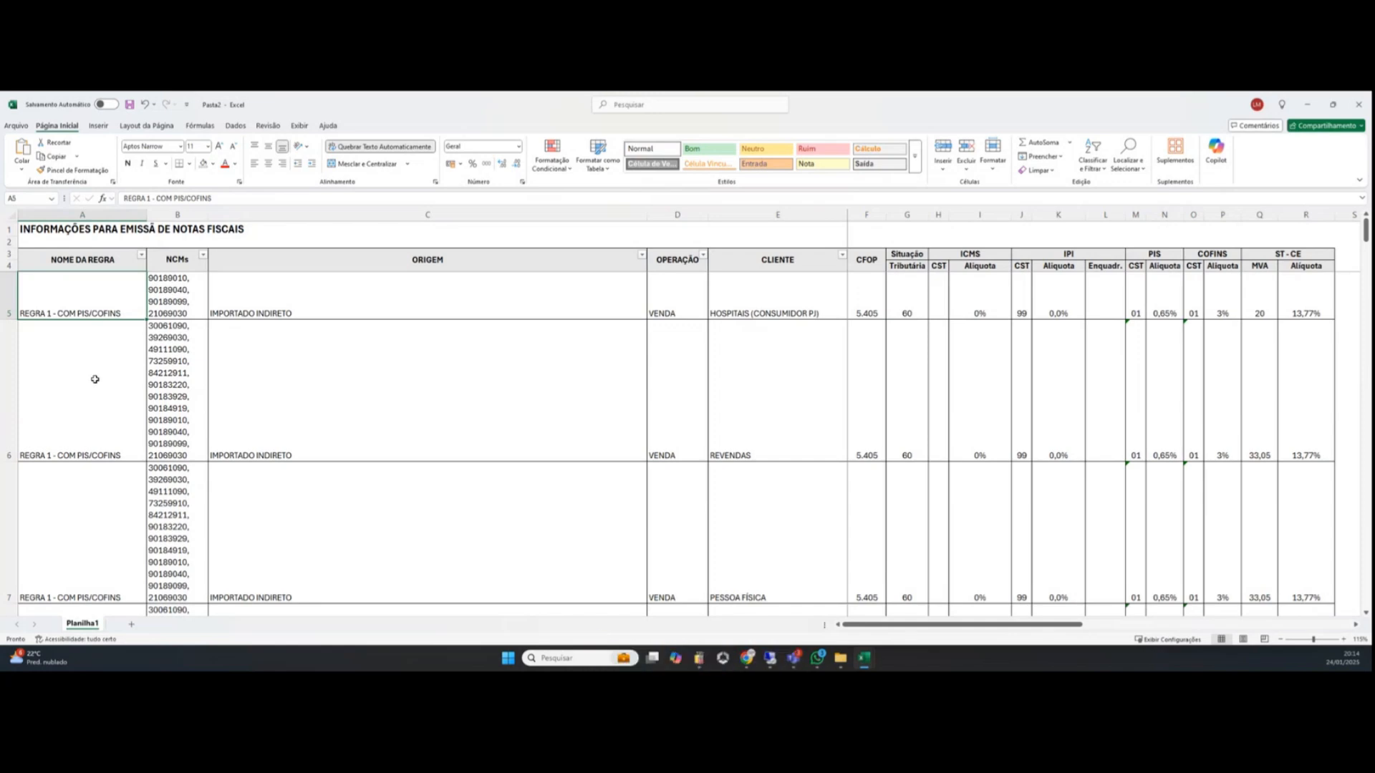
pyautogui.click(279, 424)
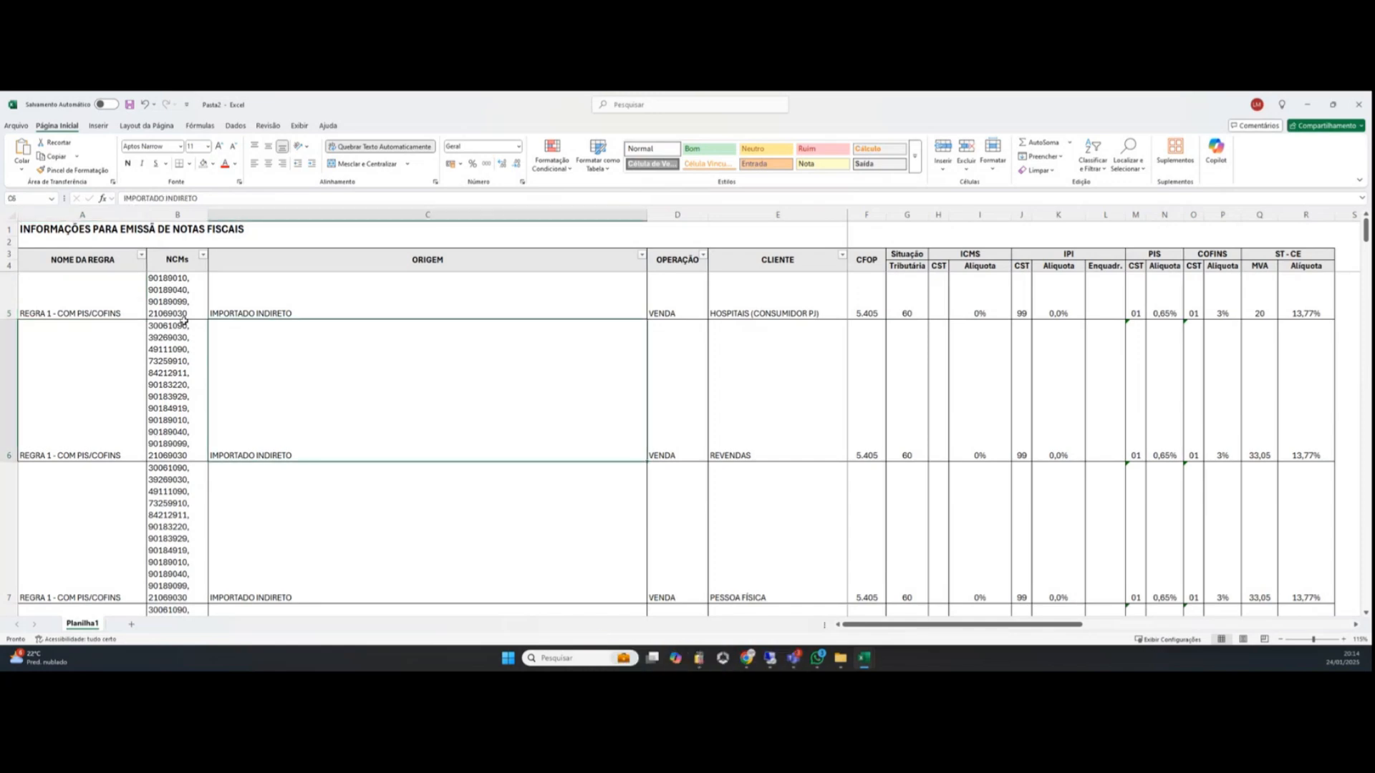
pyautogui.click(765, 306)
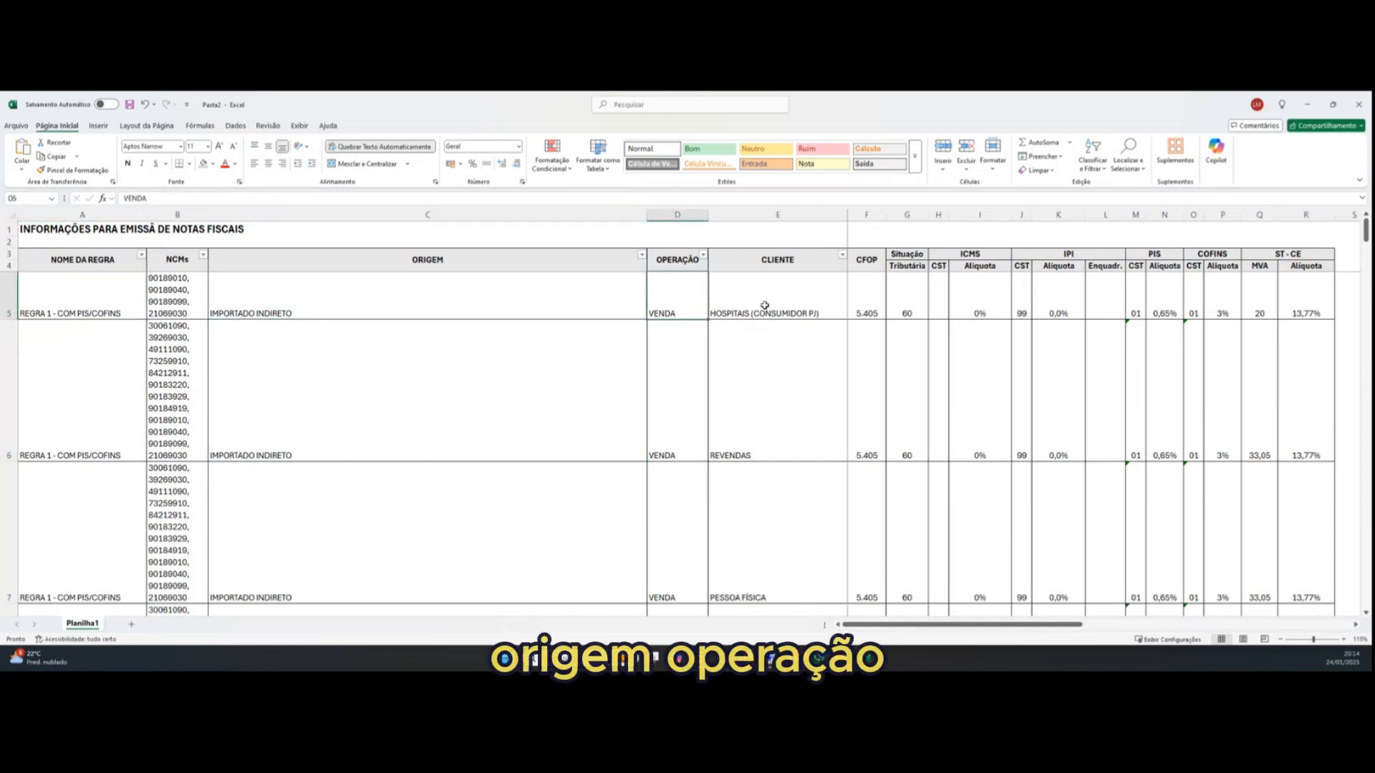
pyautogui.scroll(-3, 93, 362)
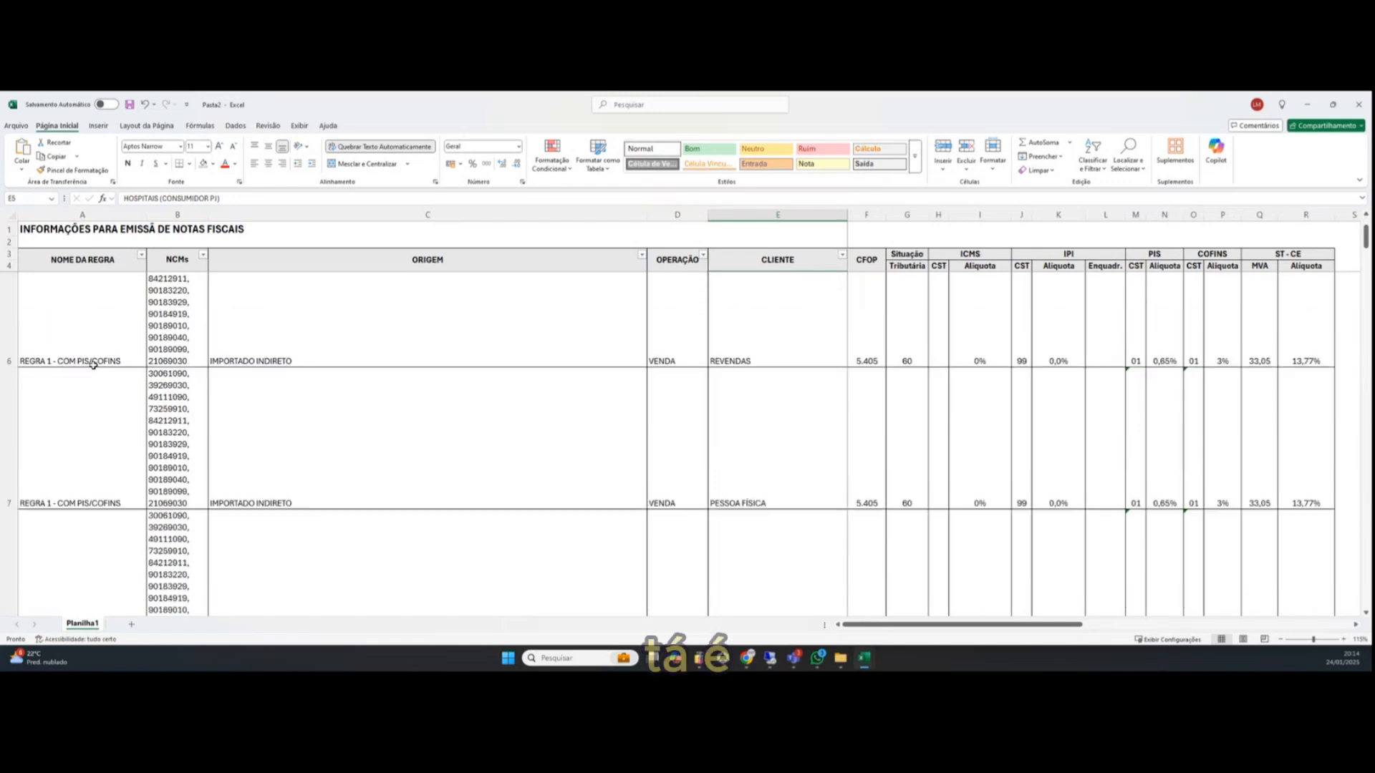
pyautogui.scroll(3, 86, 375)
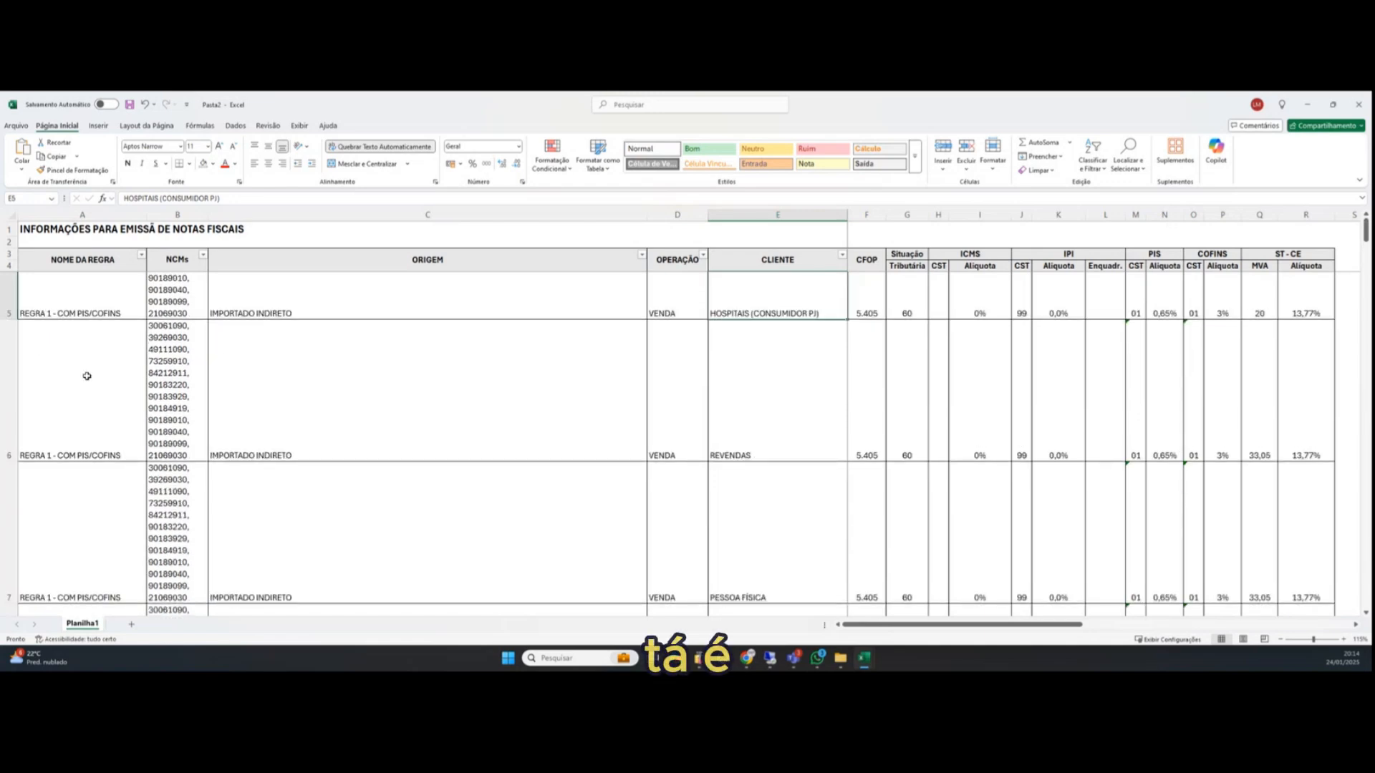
# Step: Filter the NOME DA REGRA column to only REGRA 3 - SEM PIS/COFINS and look over its rows
pyautogui.click(141, 258)
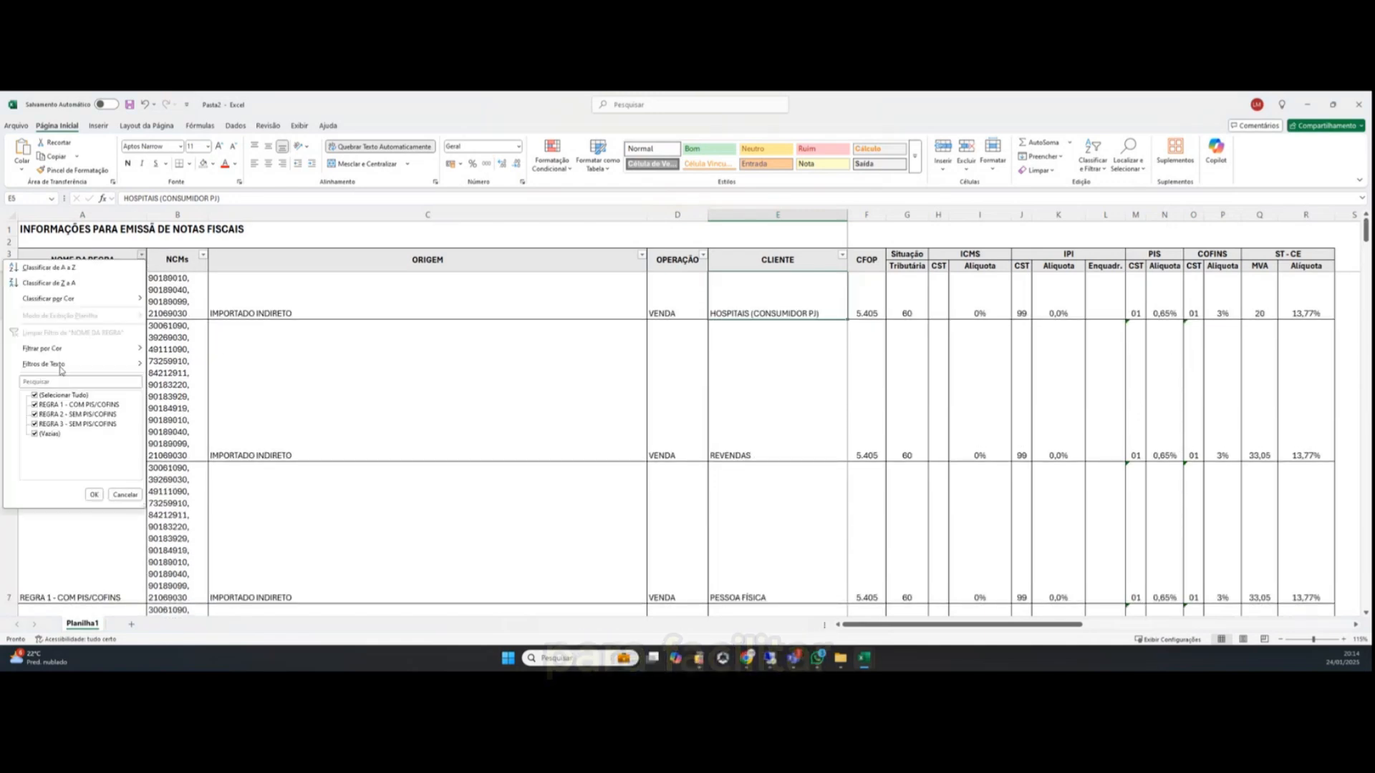
pyautogui.click(94, 495)
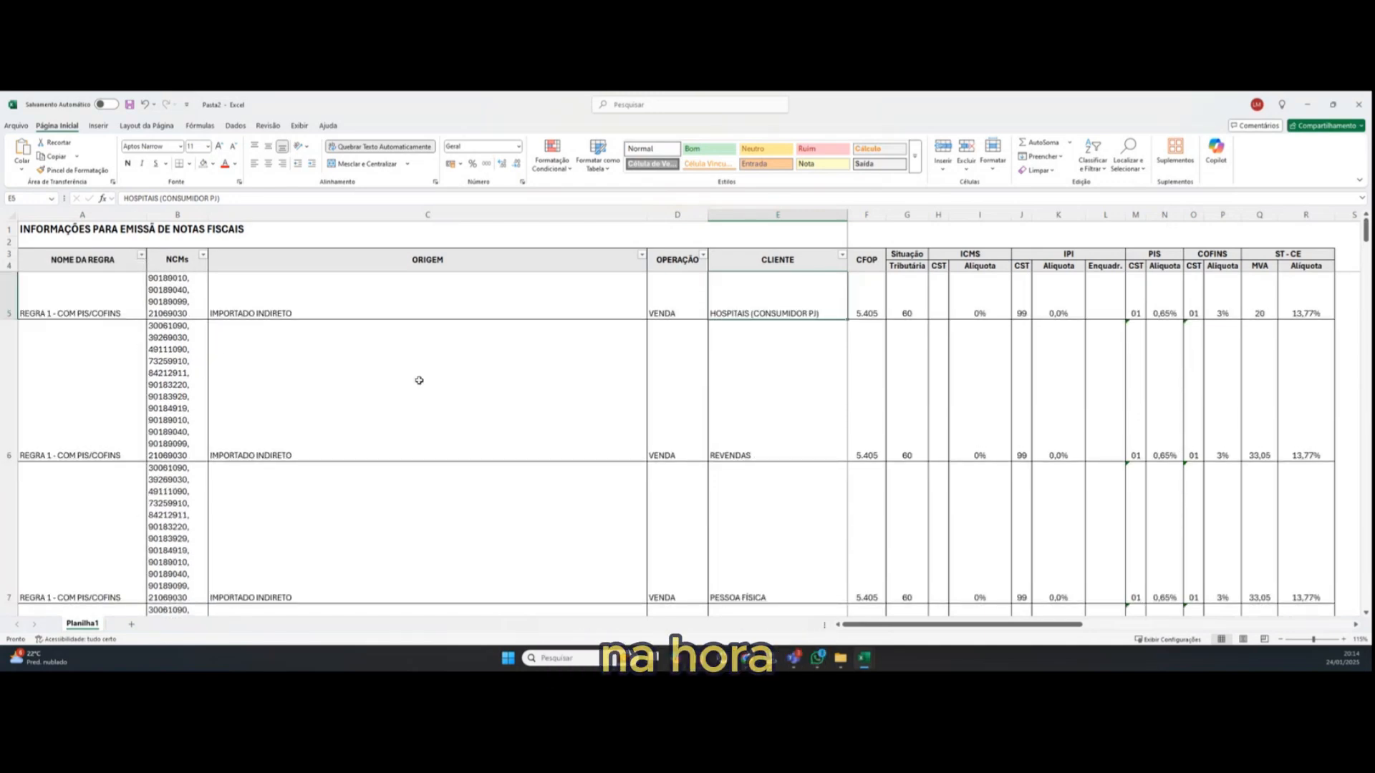
pyautogui.click(141, 256)
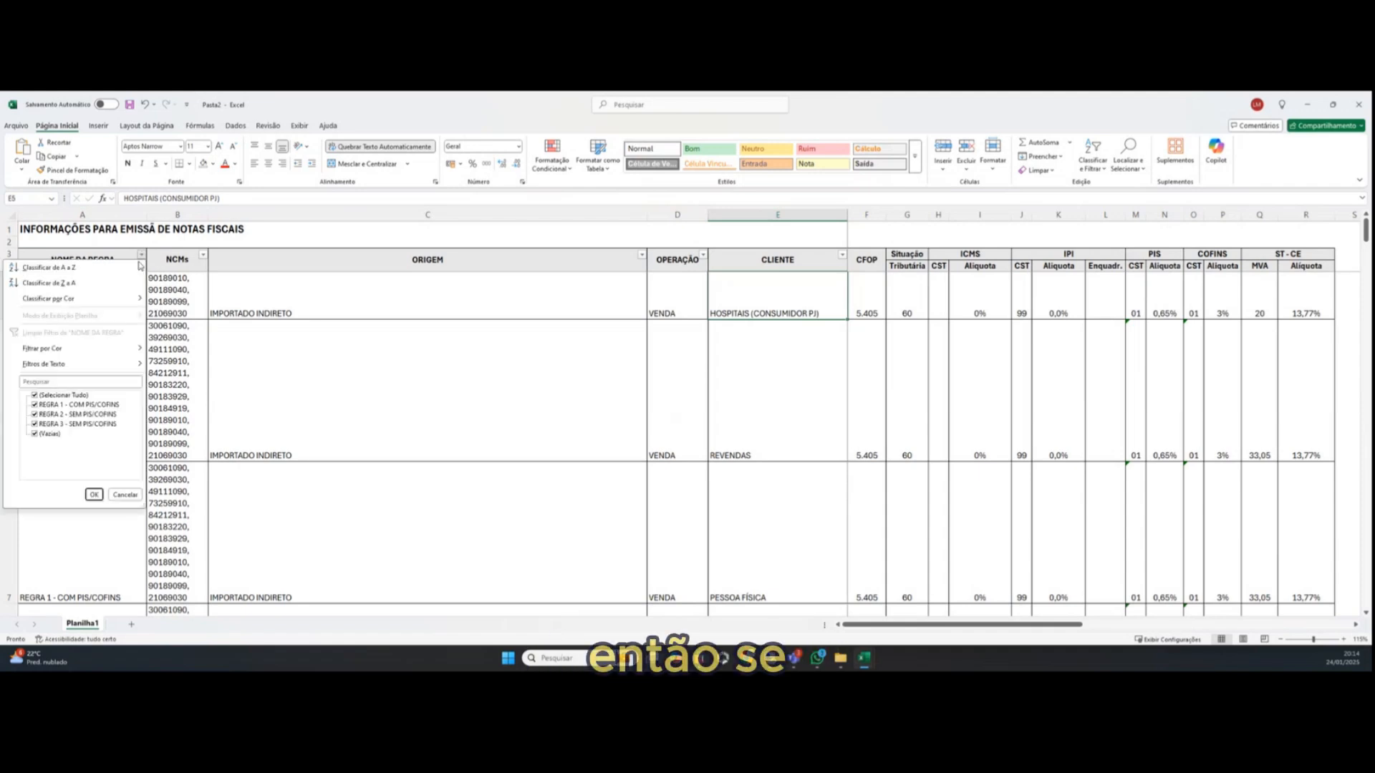
pyautogui.click(36, 434)
pyautogui.click(35, 415)
pyautogui.click(34, 406)
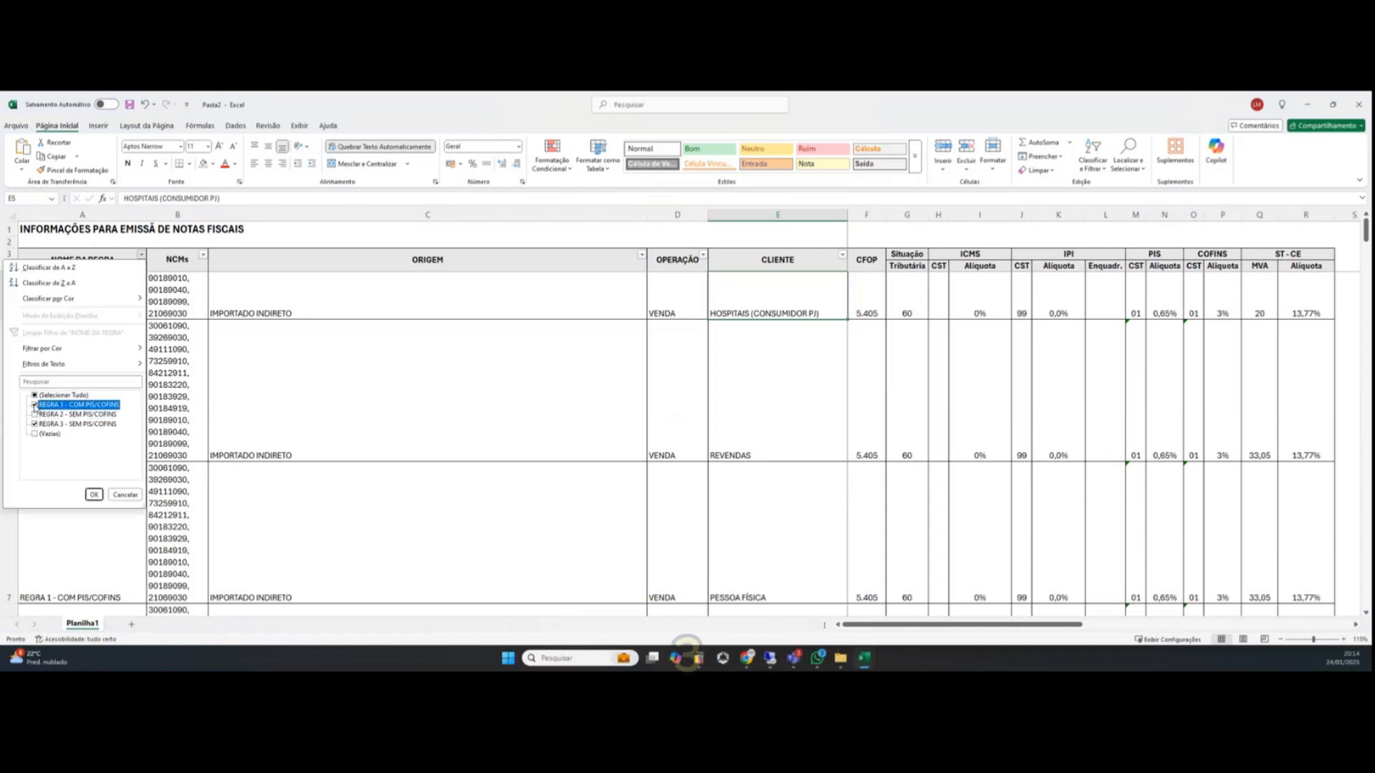
pyautogui.click(93, 495)
pyautogui.click(166, 270)
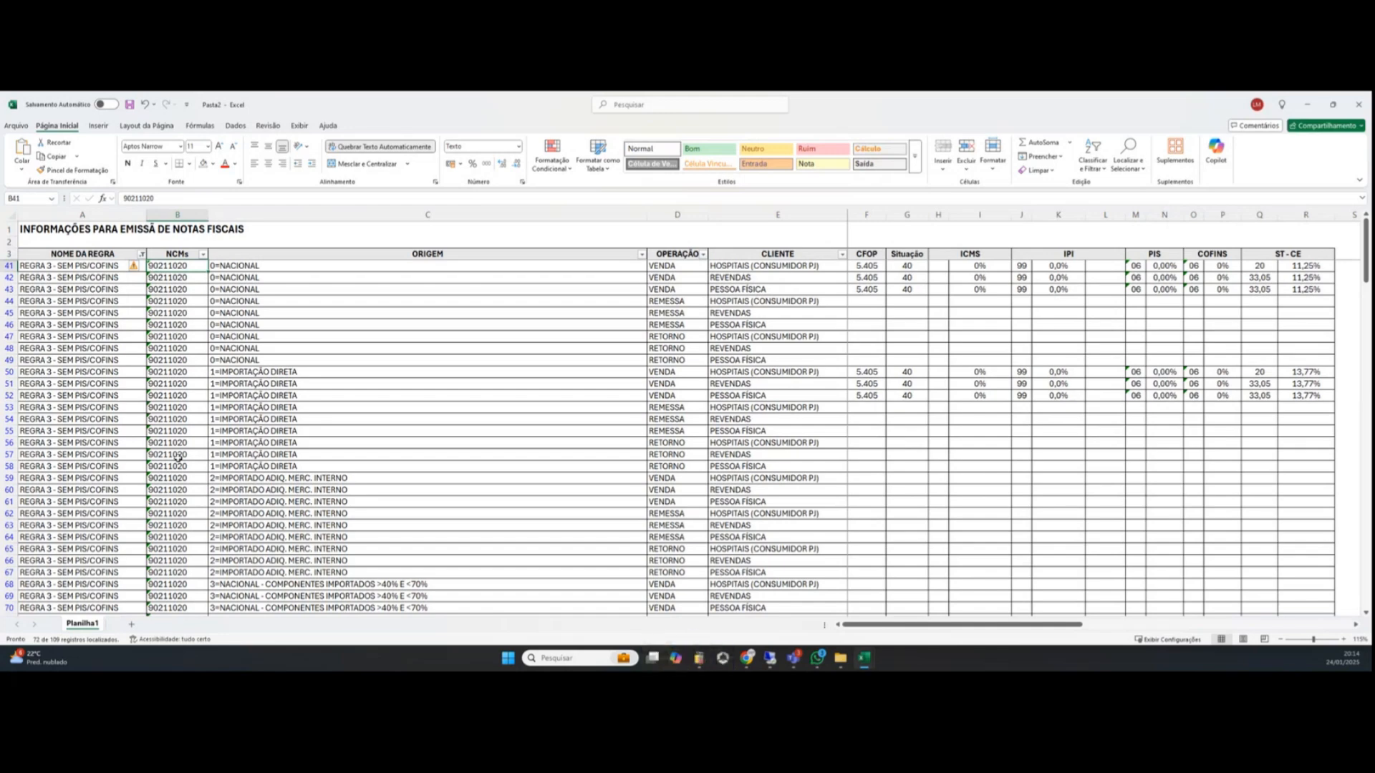
pyautogui.scroll(-5, 178, 457)
pyautogui.scroll(5, 178, 457)
# Step: Switch the NOME DA REGRA filter to only REGRA 1 - COM PIS/COFINS and review its NCM lists up to the first row
pyautogui.click(142, 254)
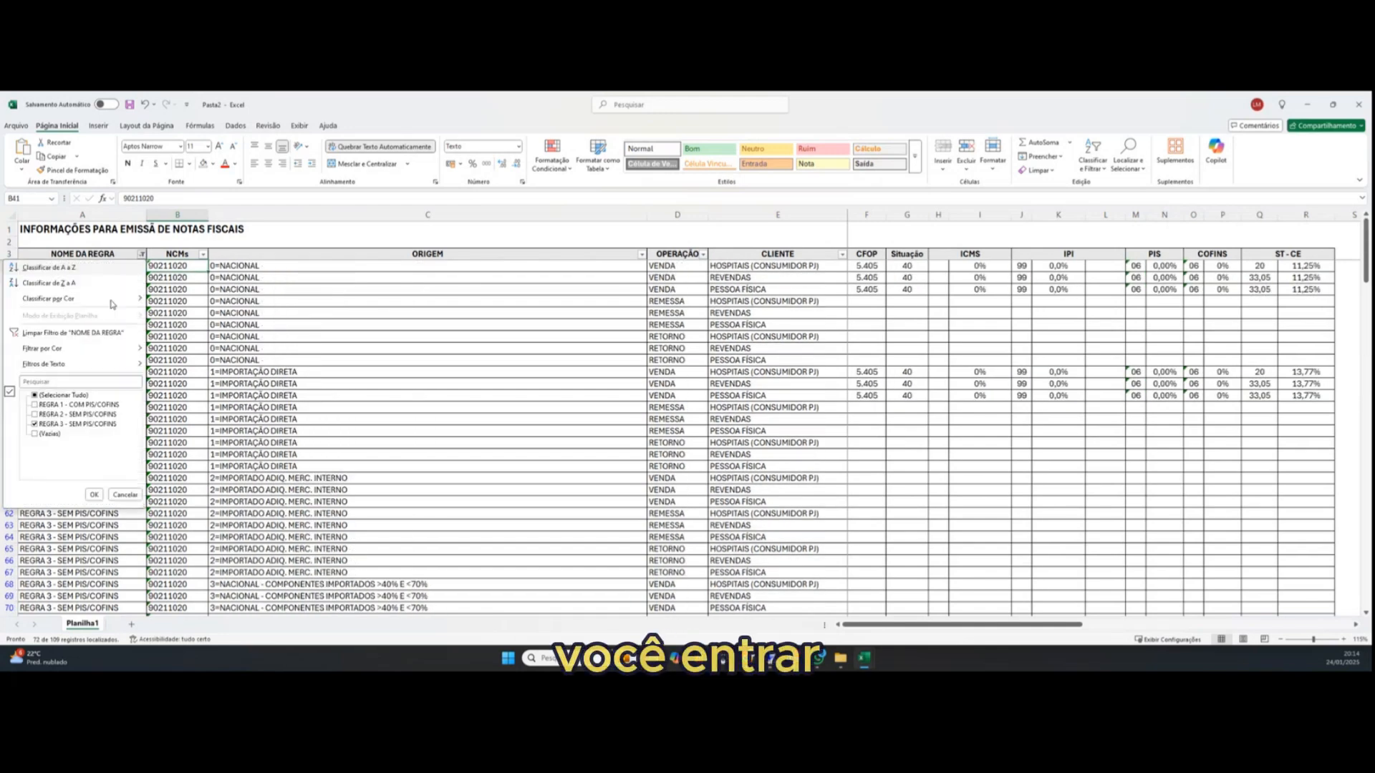
pyautogui.click(33, 424)
pyautogui.click(35, 405)
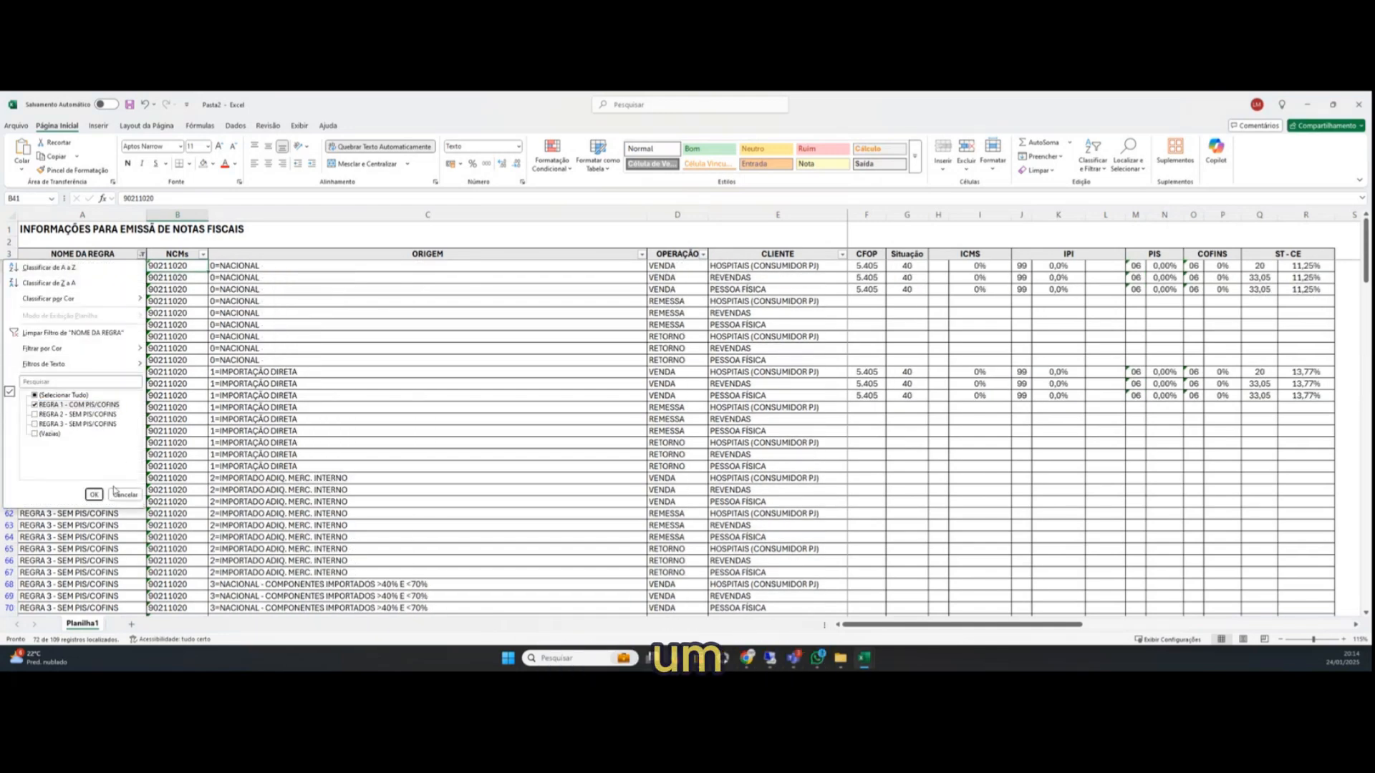
pyautogui.click(94, 495)
pyautogui.scroll(-3, 174, 341)
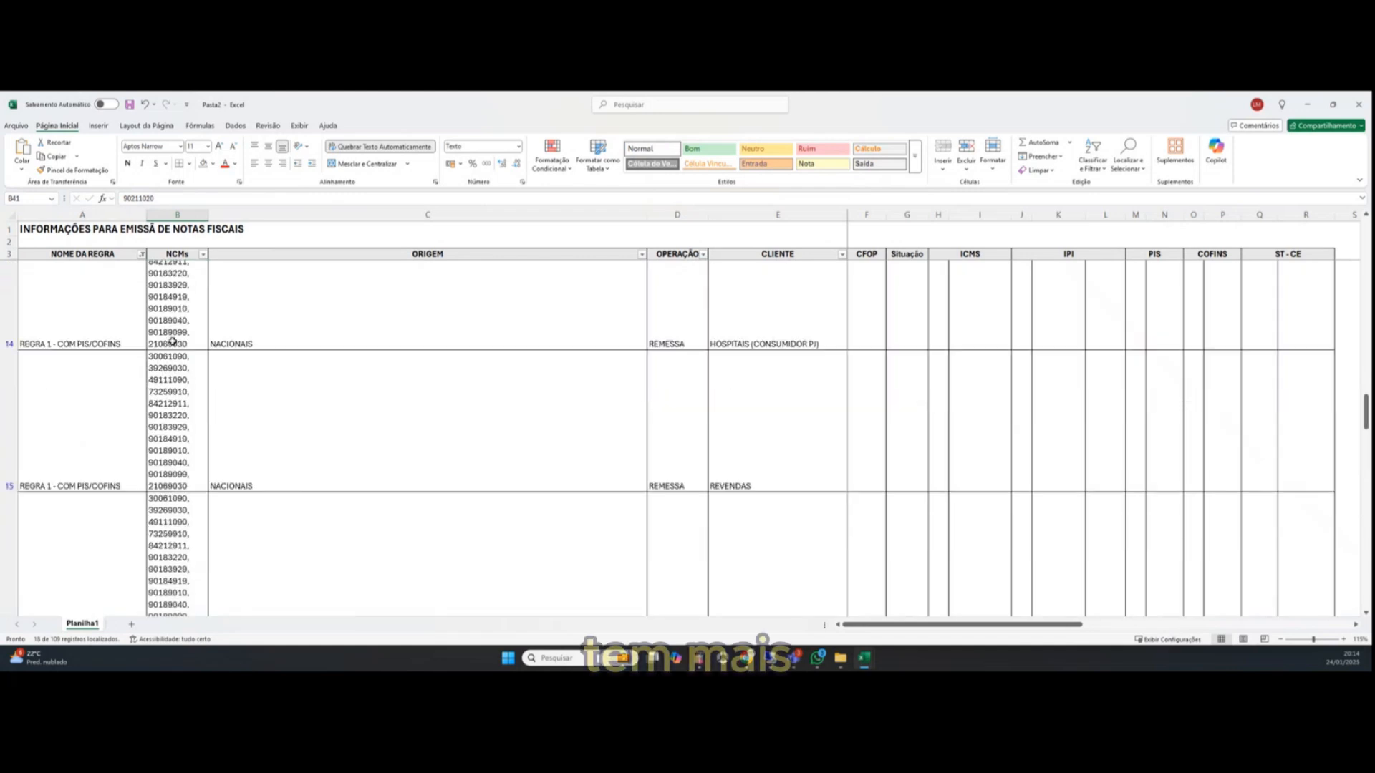
pyautogui.click(170, 313)
pyautogui.scroll(3, 173, 318)
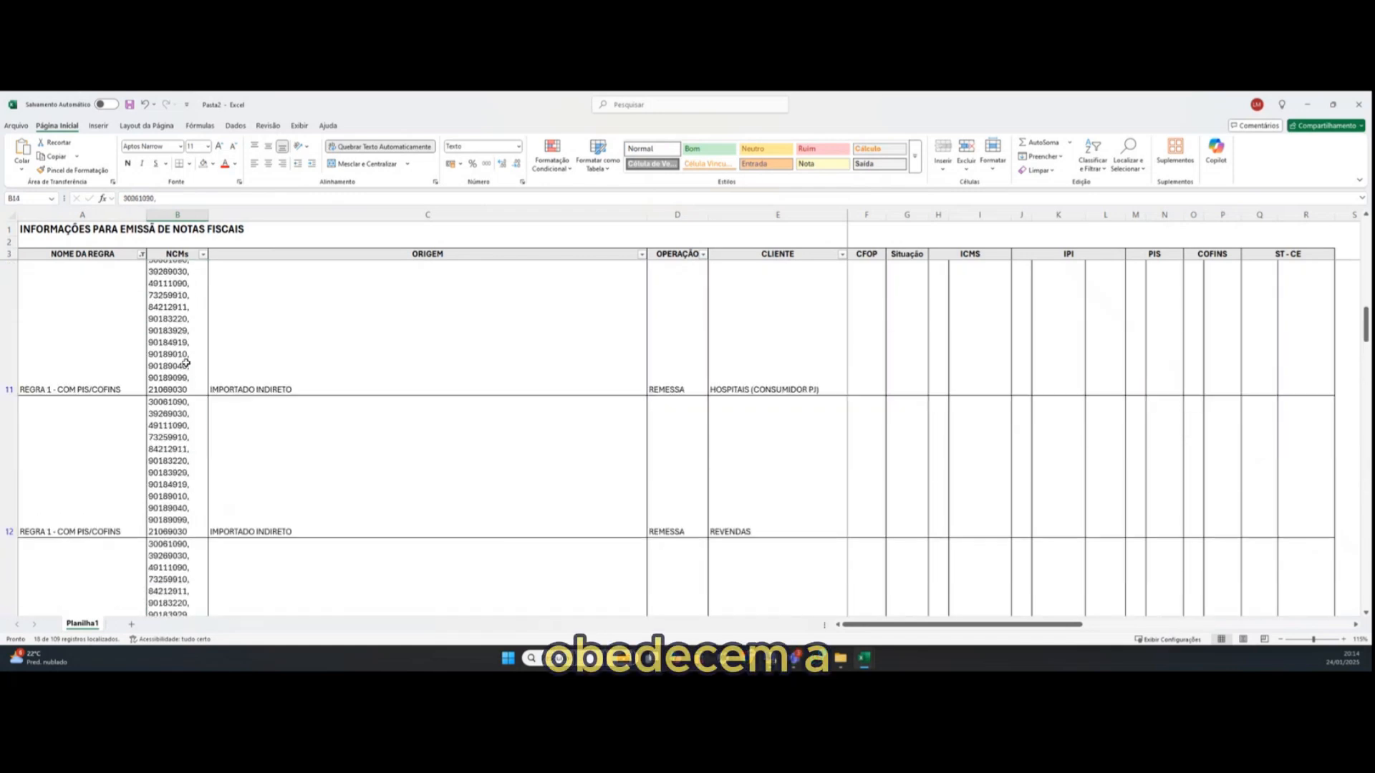
pyautogui.click(177, 325)
pyautogui.scroll(2, 178, 329)
pyautogui.click(179, 346)
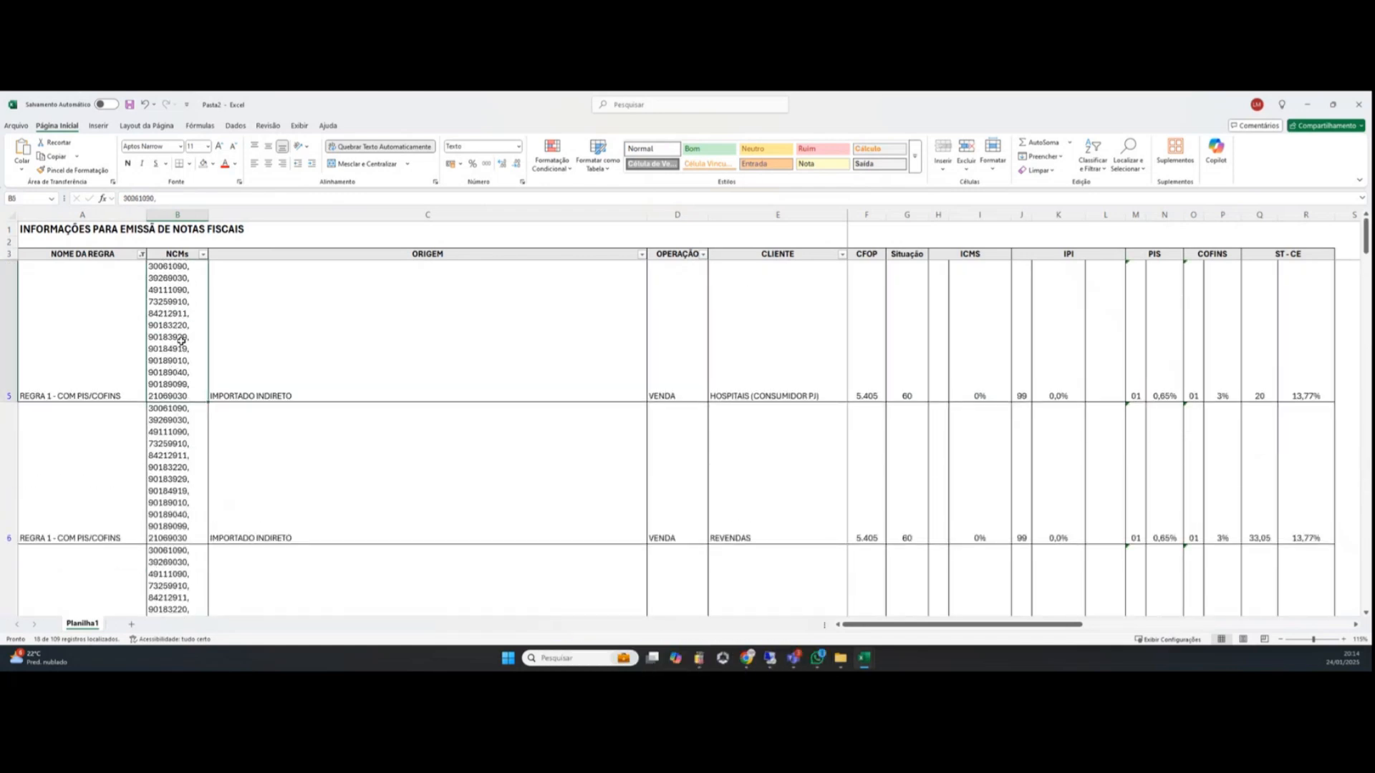
# Step: Change the NOME DA REGRA filter to only REGRA 2 - SEM PIS/COFINS and check its NCM codes
pyautogui.click(140, 255)
pyautogui.click(36, 414)
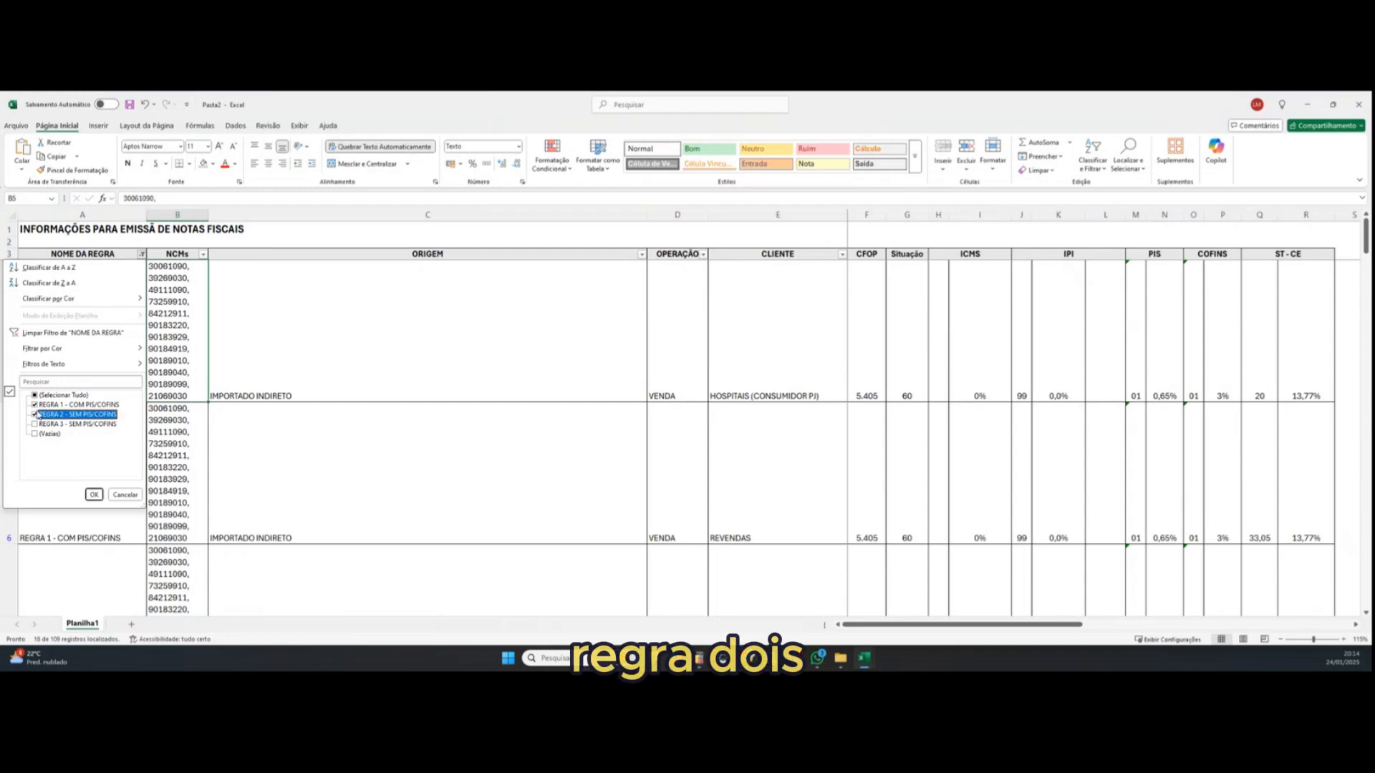
pyautogui.click(34, 405)
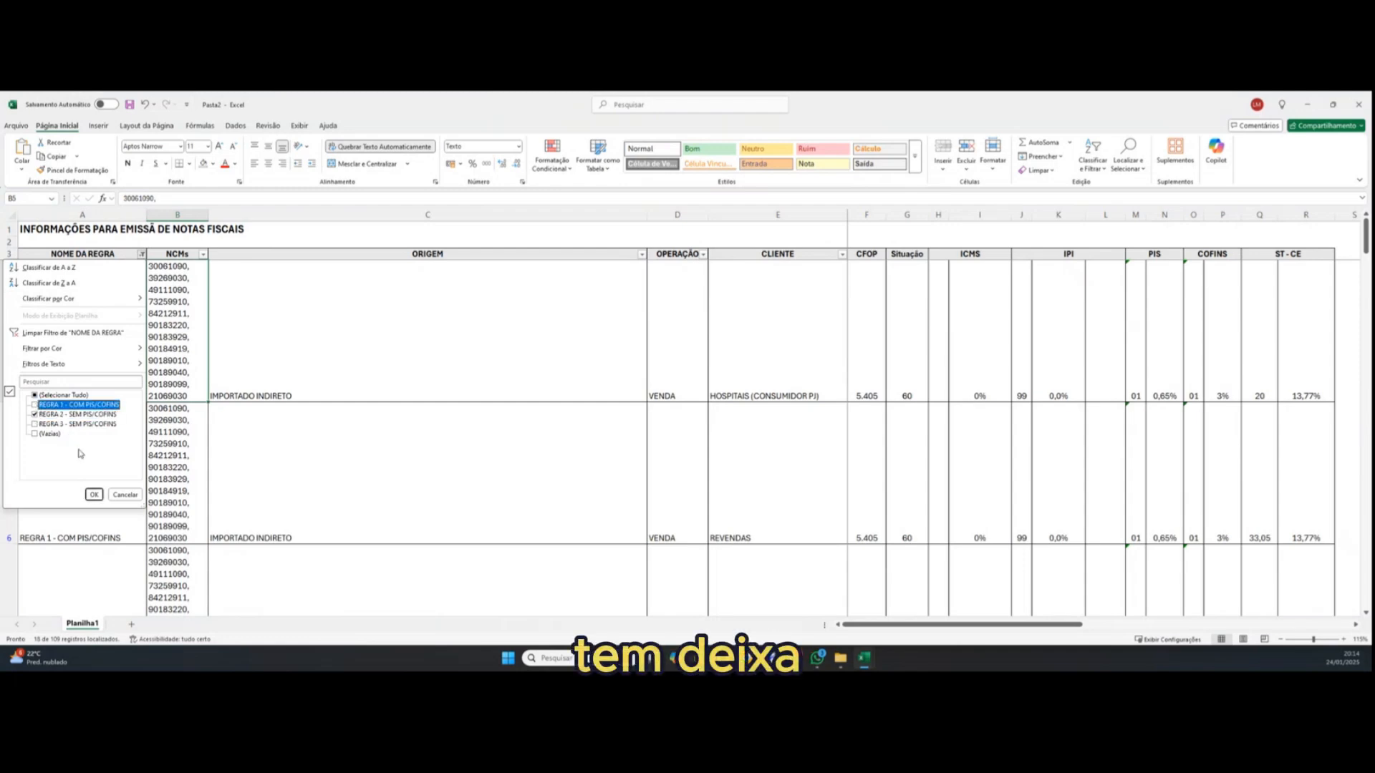
pyautogui.click(94, 494)
pyautogui.click(179, 321)
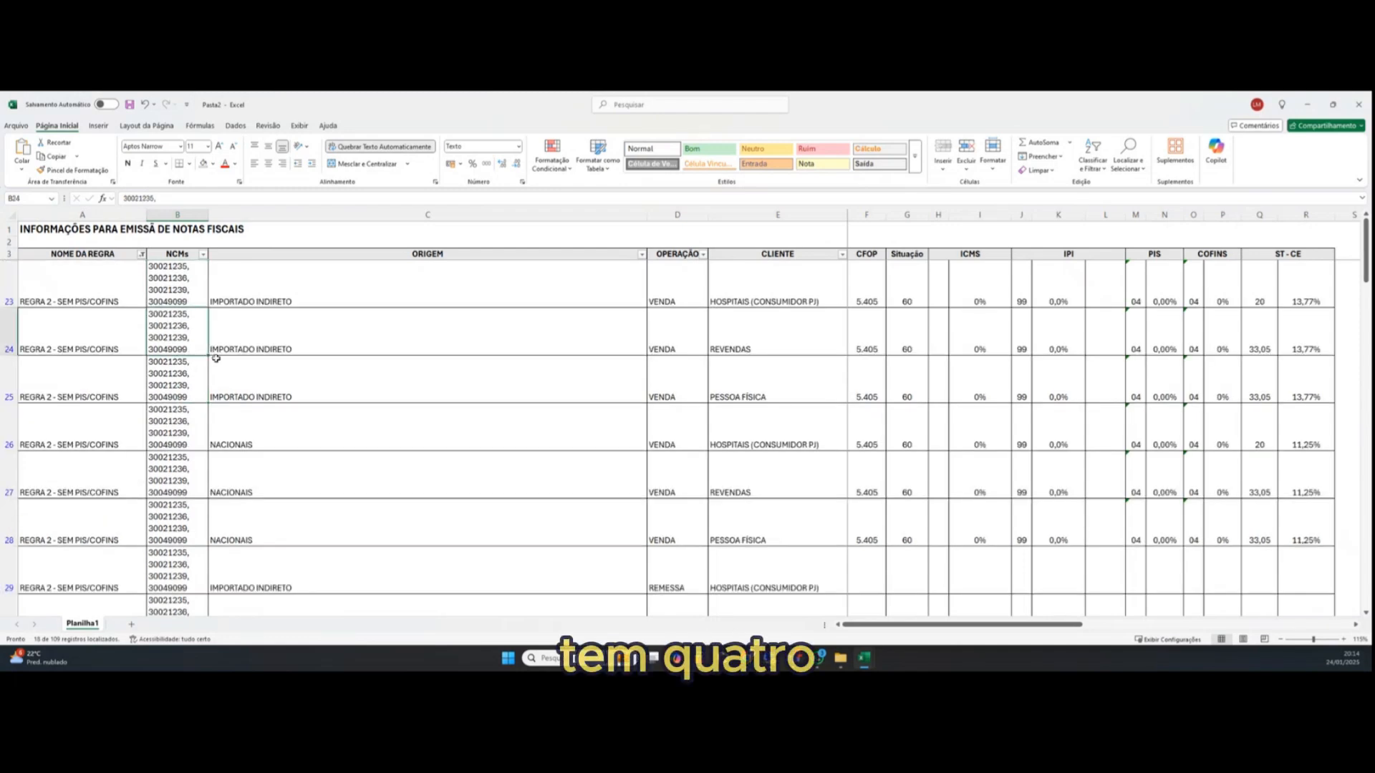
pyautogui.scroll(-4, 192, 354)
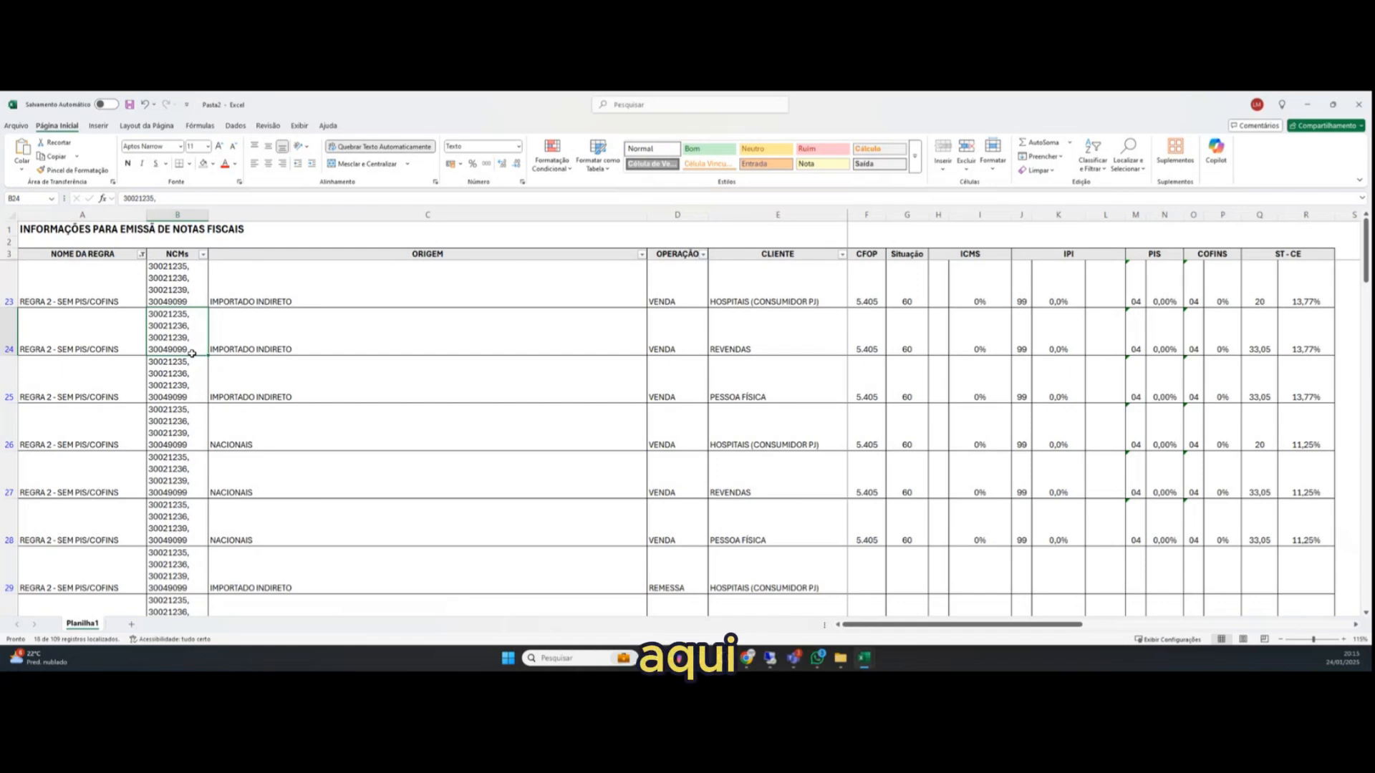
# Step: Set the NOME DA REGRA filter back to only REGRA 1 - COM PIS/COFINS and select one of its rule name cells
pyautogui.click(142, 254)
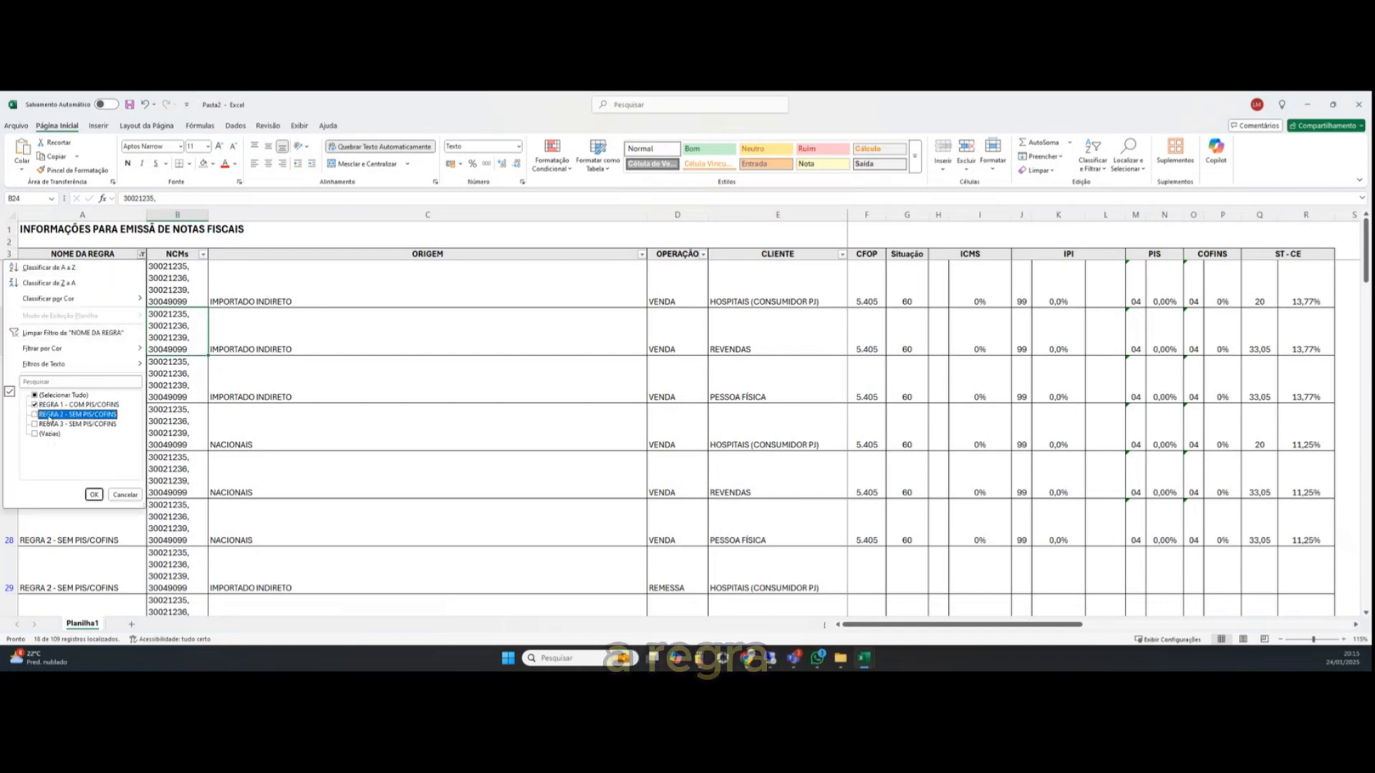
pyautogui.click(94, 494)
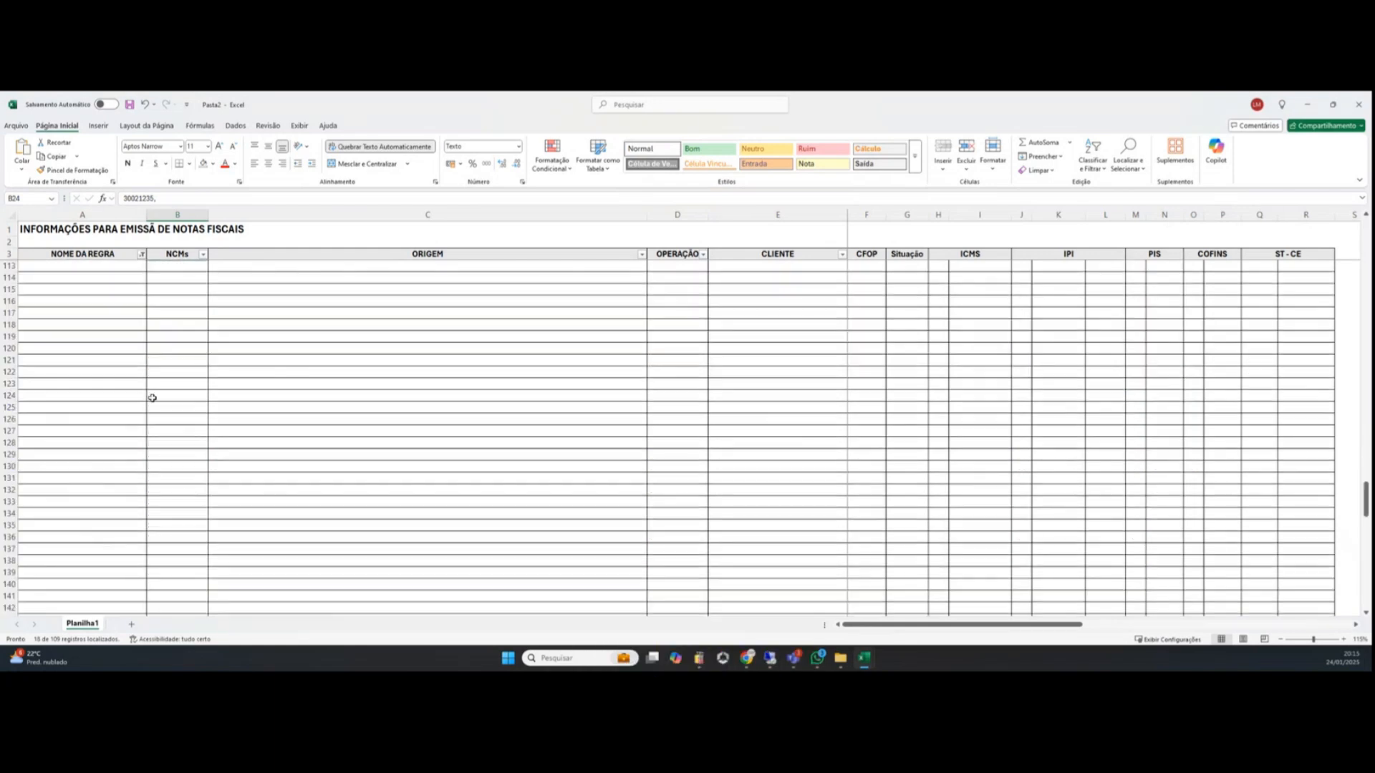
pyautogui.scroll(3, 152, 399)
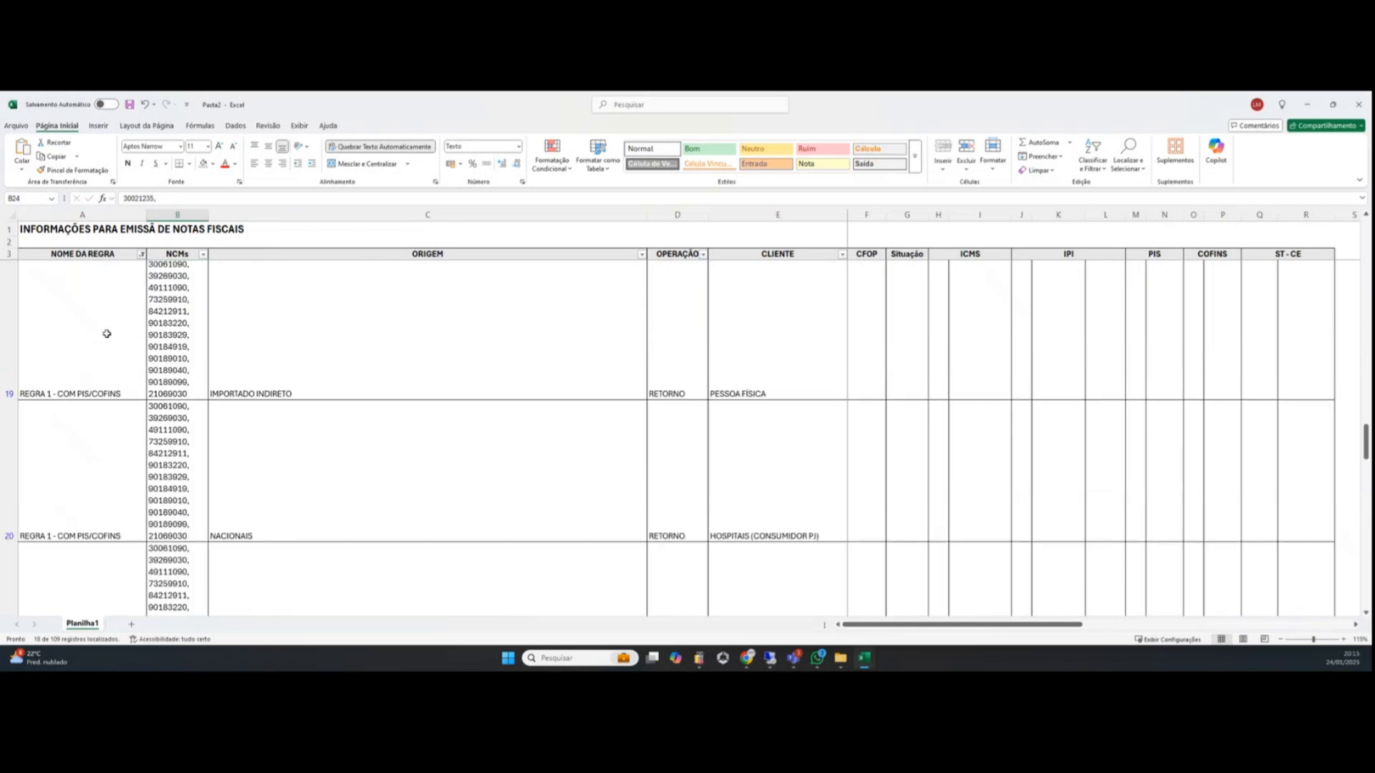
pyautogui.click(81, 406)
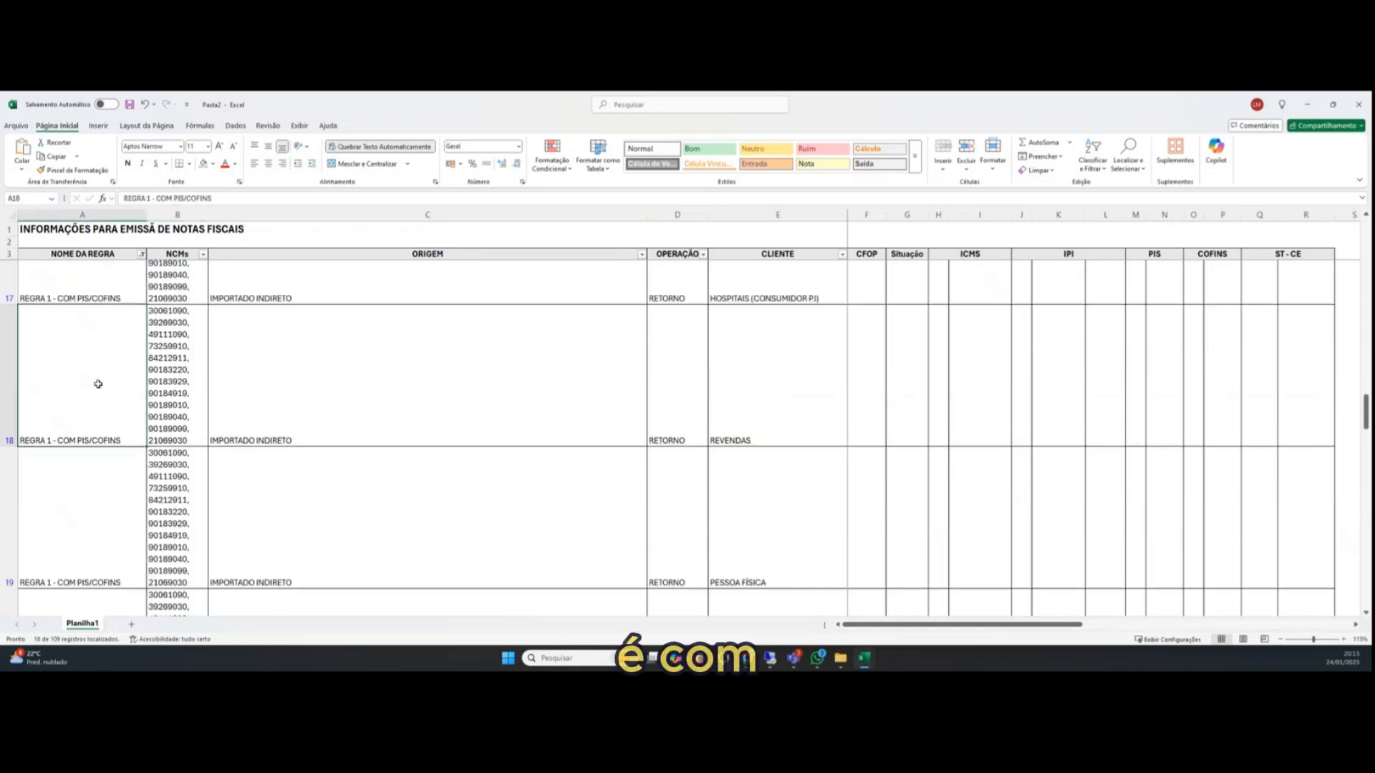
# Step: Filter the NOME DA REGRA column to REGRA 3 - SEM PIS/COFINS instead of REGRA 1 and select one of its NCM cells
pyautogui.click(142, 255)
pyautogui.click(52, 424)
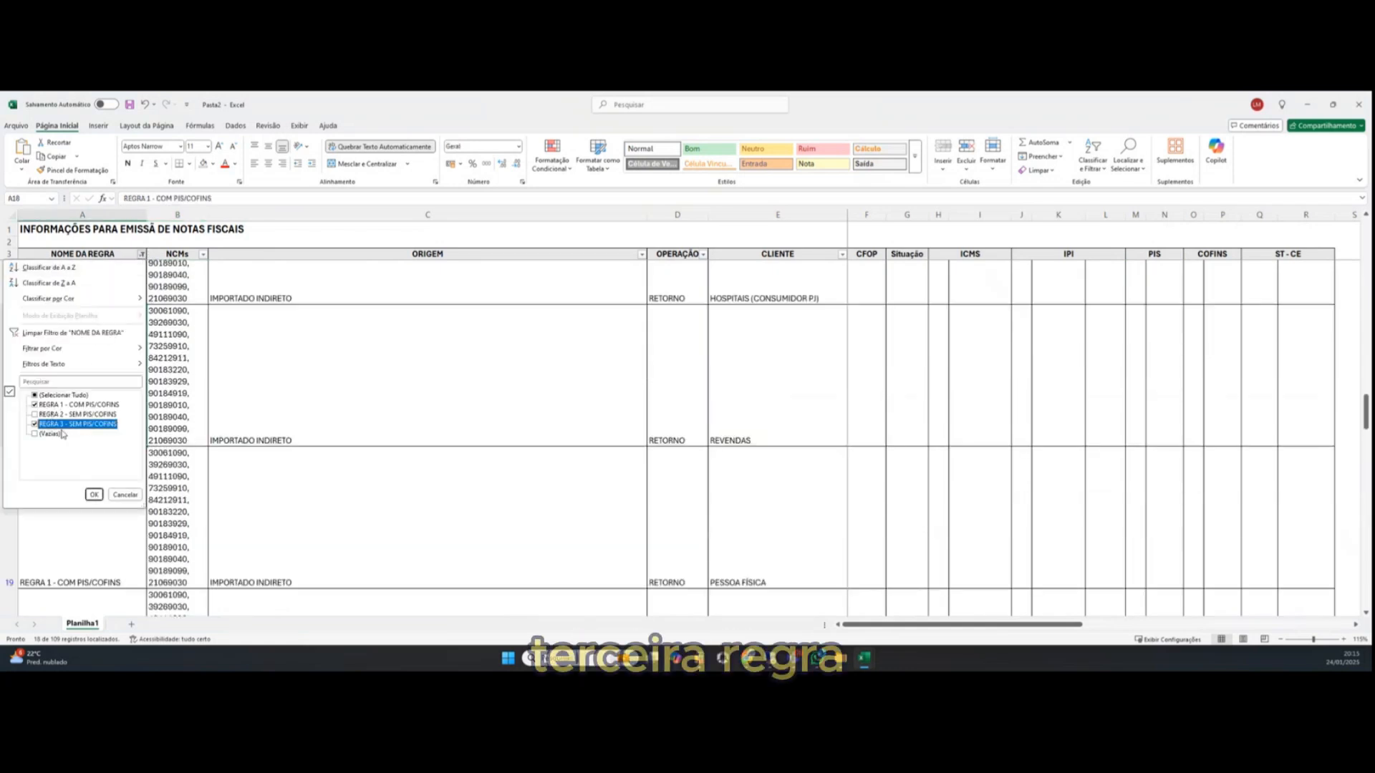
pyautogui.click(53, 406)
pyautogui.click(94, 494)
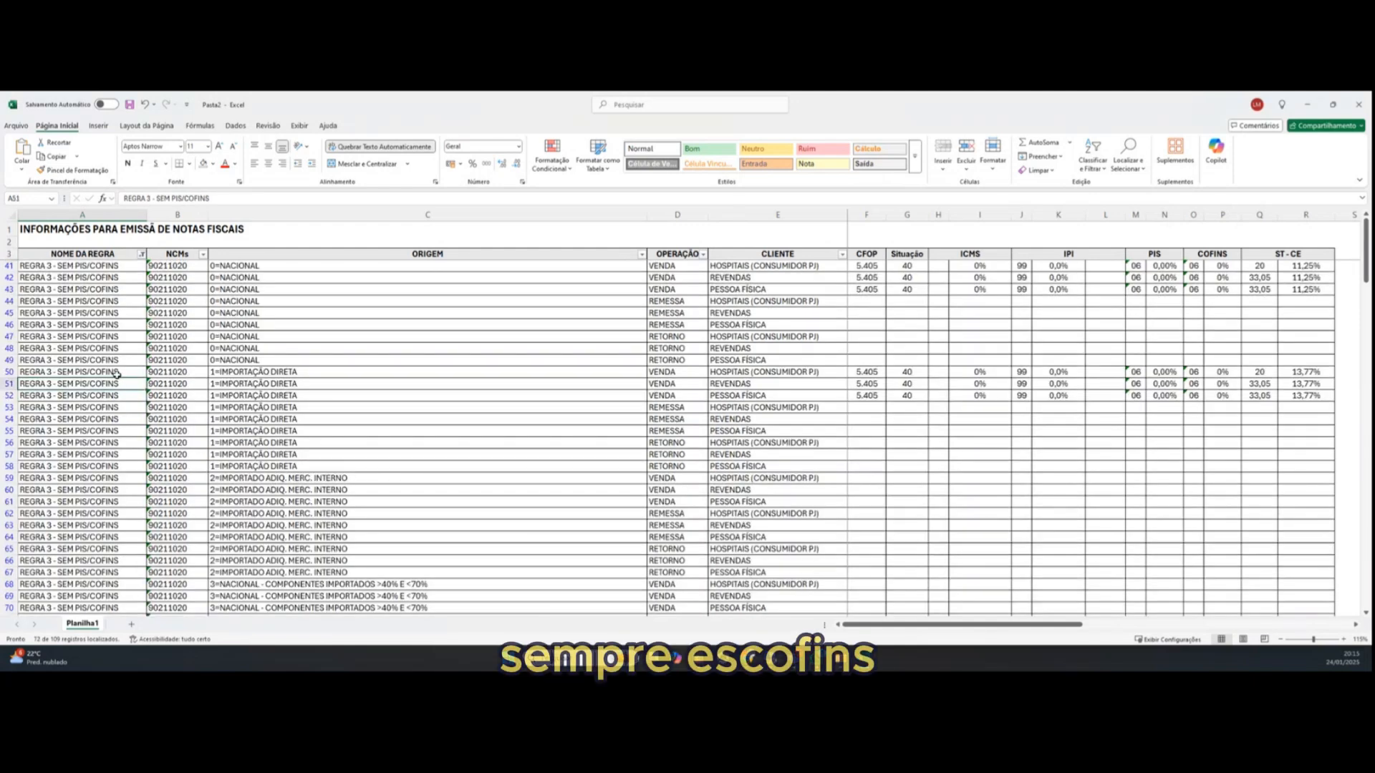
pyautogui.click(163, 328)
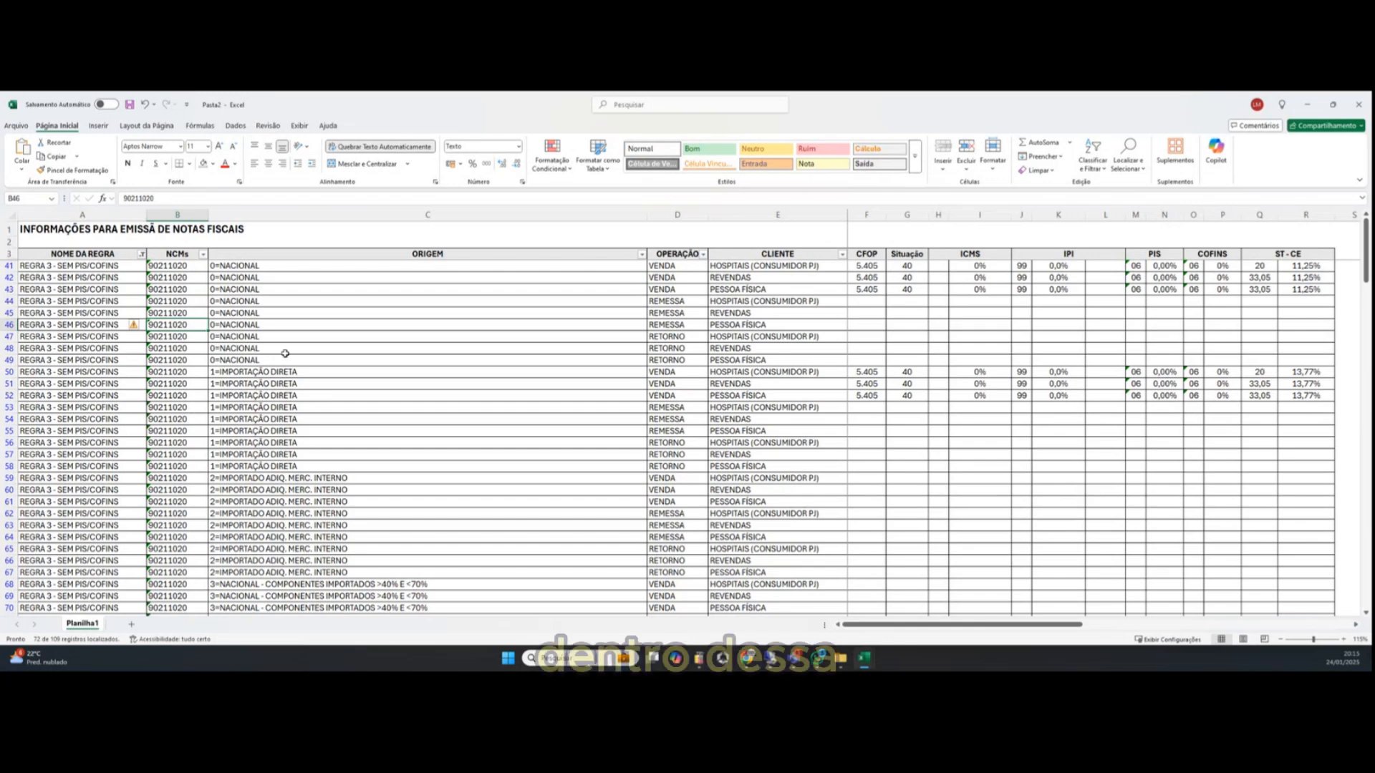
# Step: Check the available rule names in the filter list and examine the NCM cells of REGRA 3
pyautogui.click(141, 256)
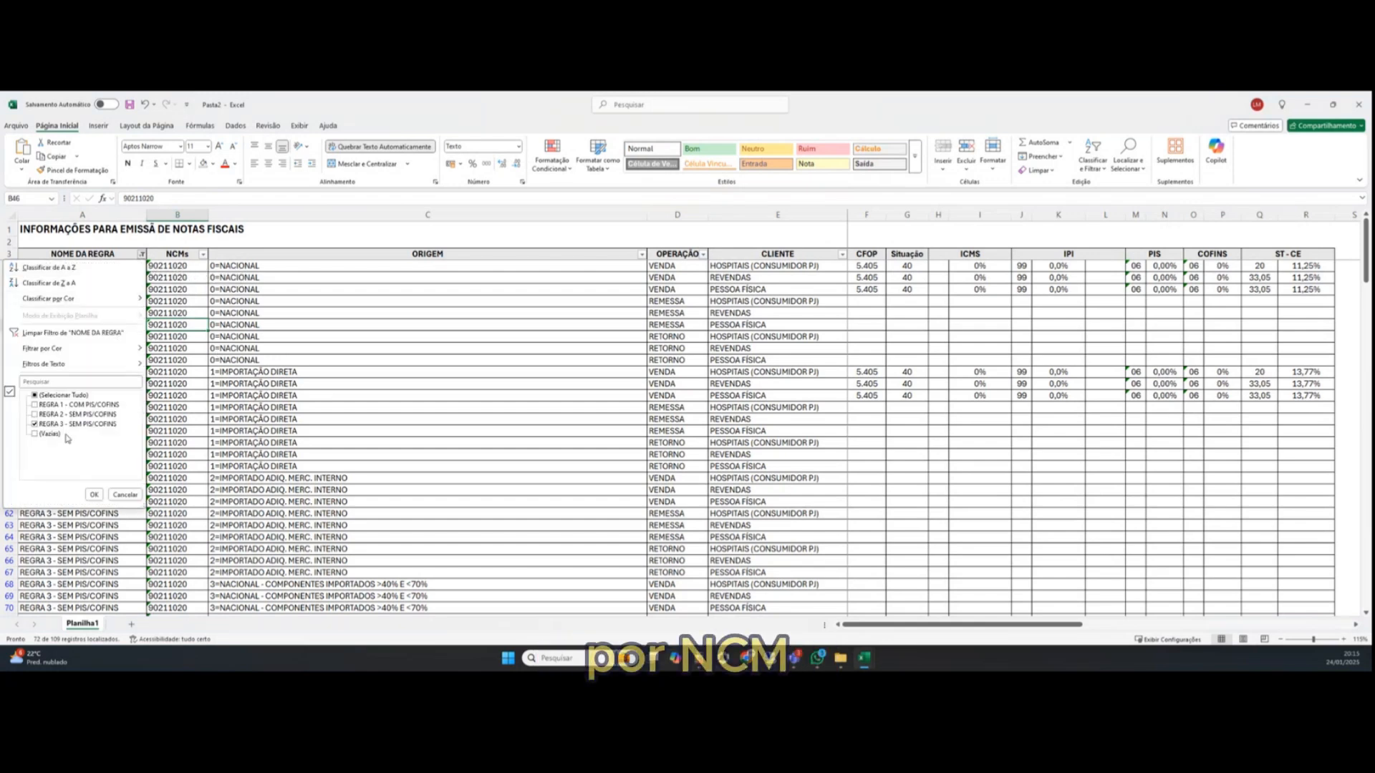
pyautogui.click(94, 495)
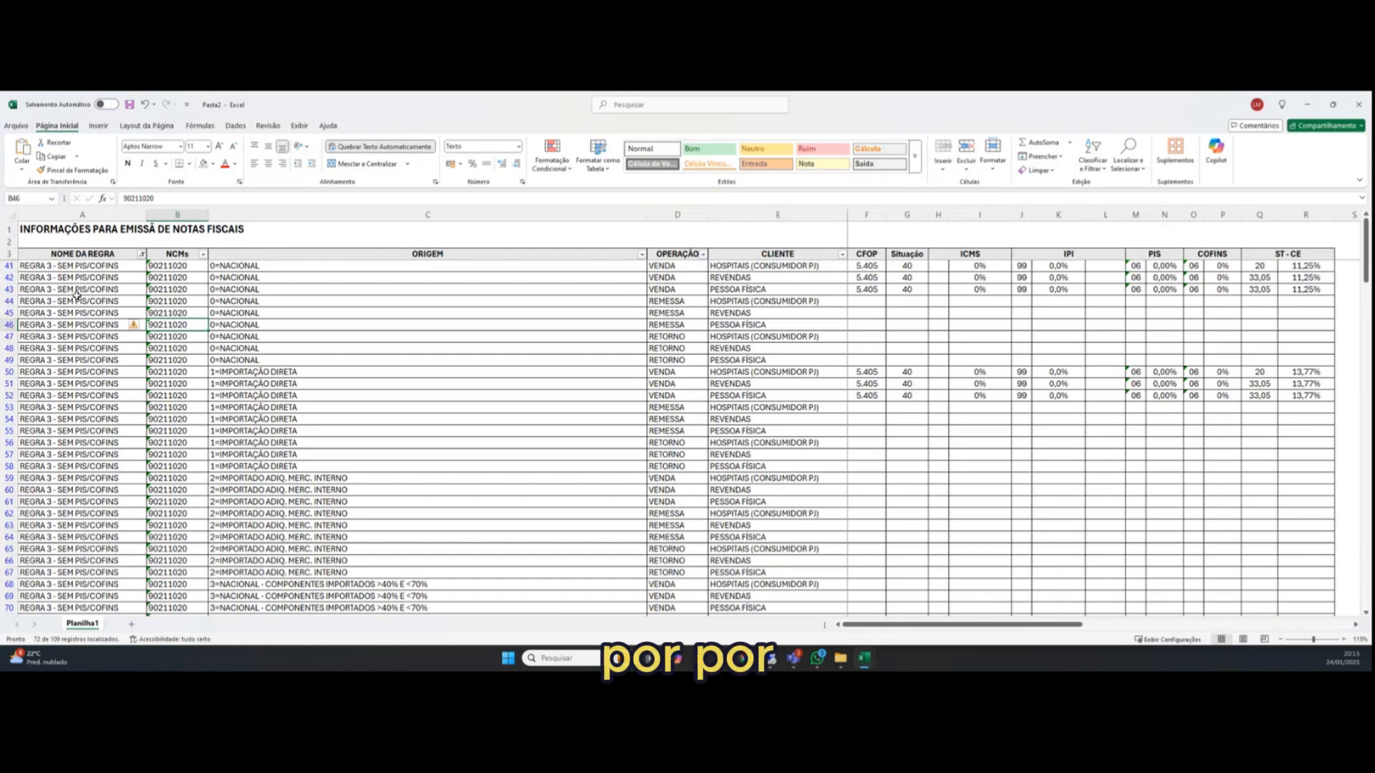
pyautogui.click(190, 268)
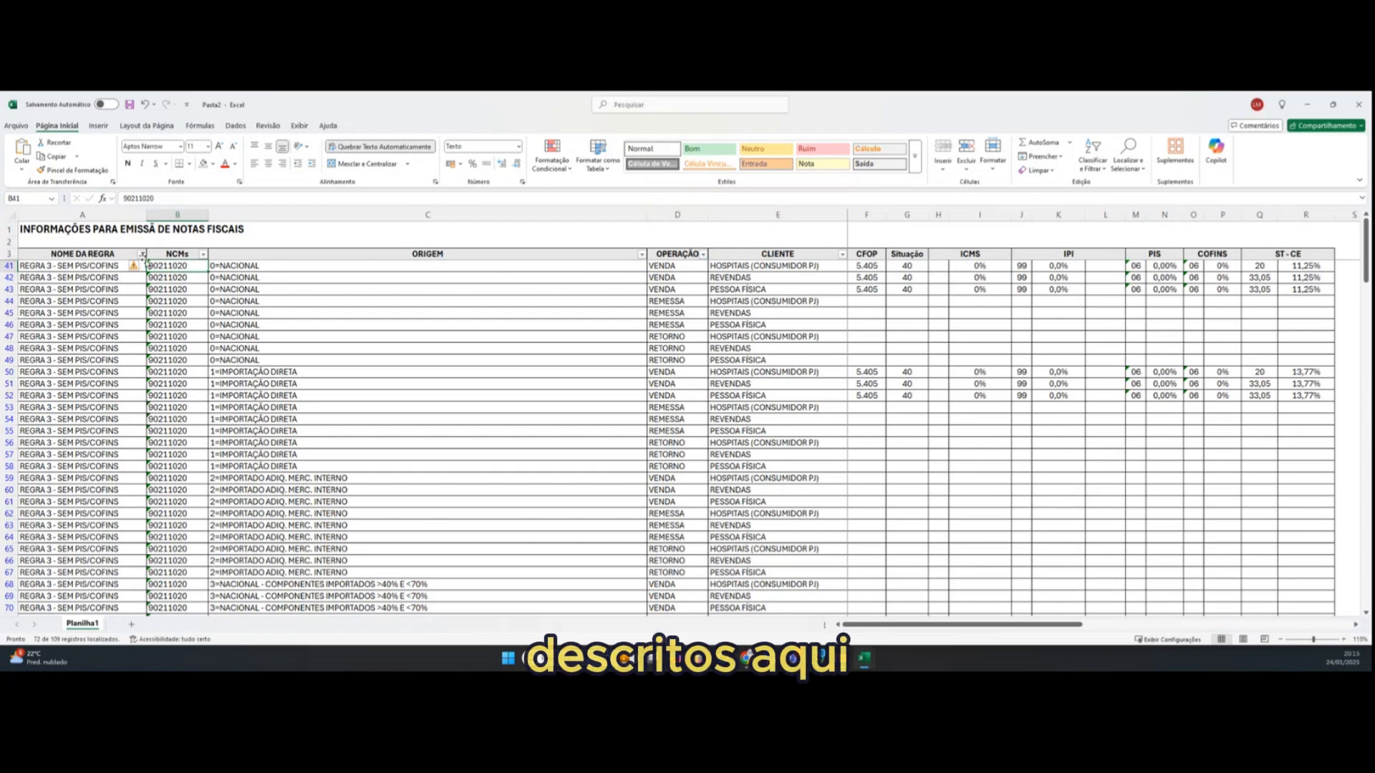
pyautogui.click(172, 302)
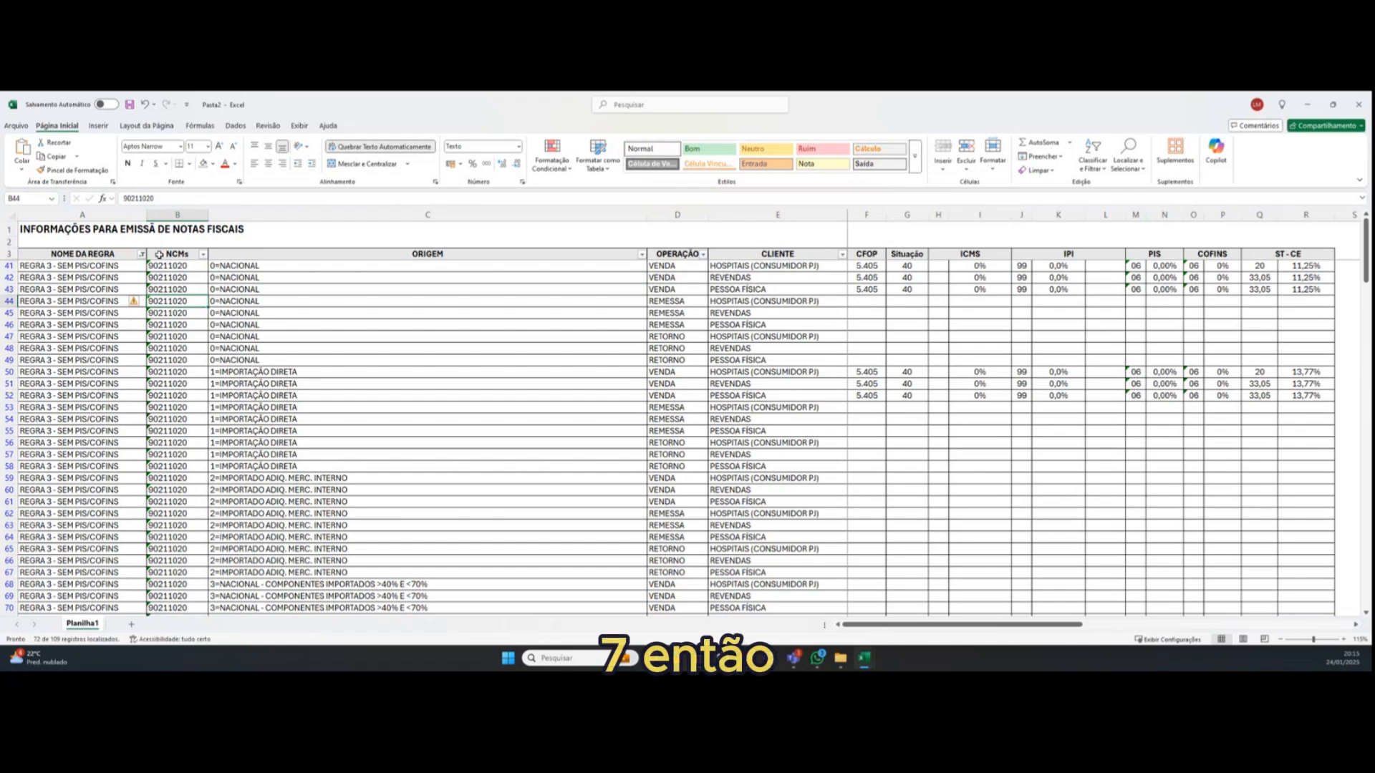
pyautogui.click(178, 266)
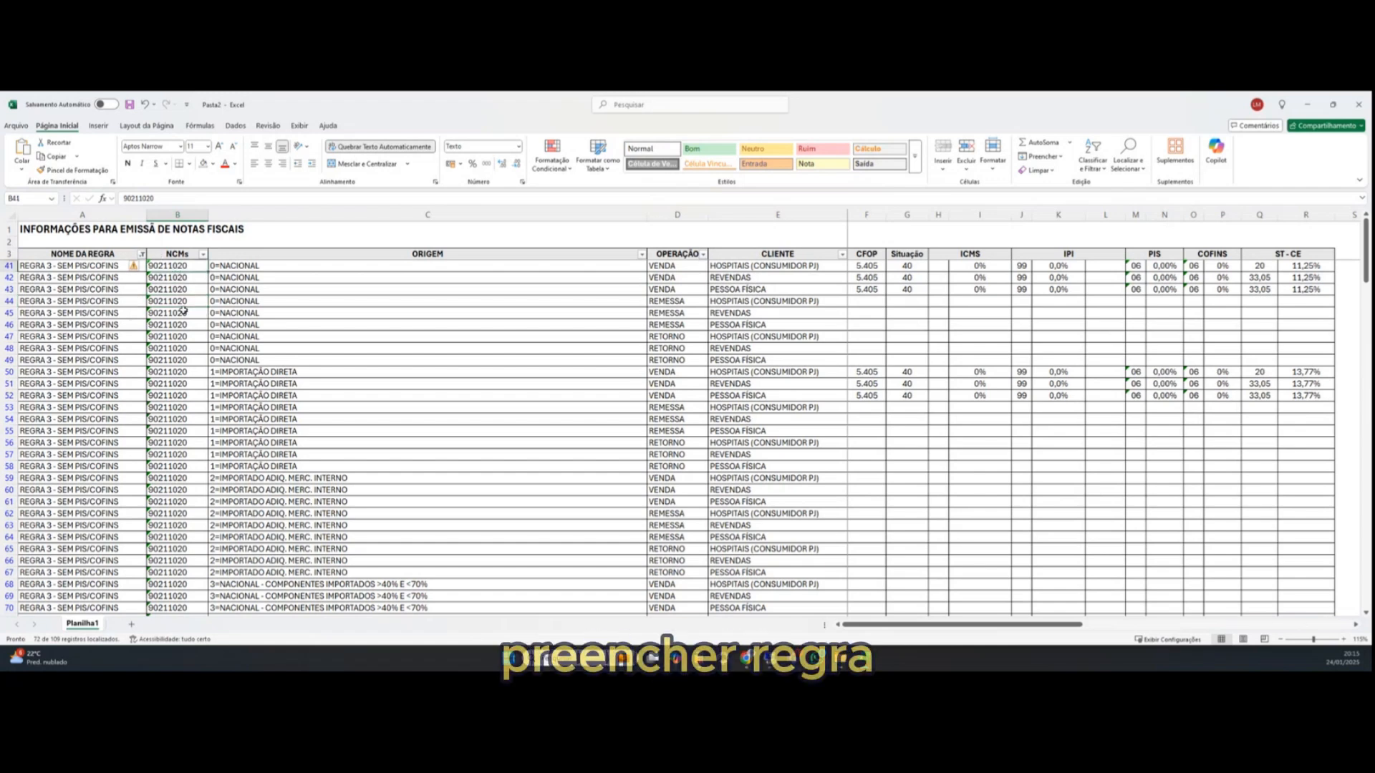
# Step: Widen the NOME DA REGRA filter to show REGRA 1, 2 and 3, and select a REGRA 1 NCM list
pyautogui.click(142, 254)
pyautogui.click(35, 415)
pyautogui.click(93, 495)
pyautogui.click(201, 336)
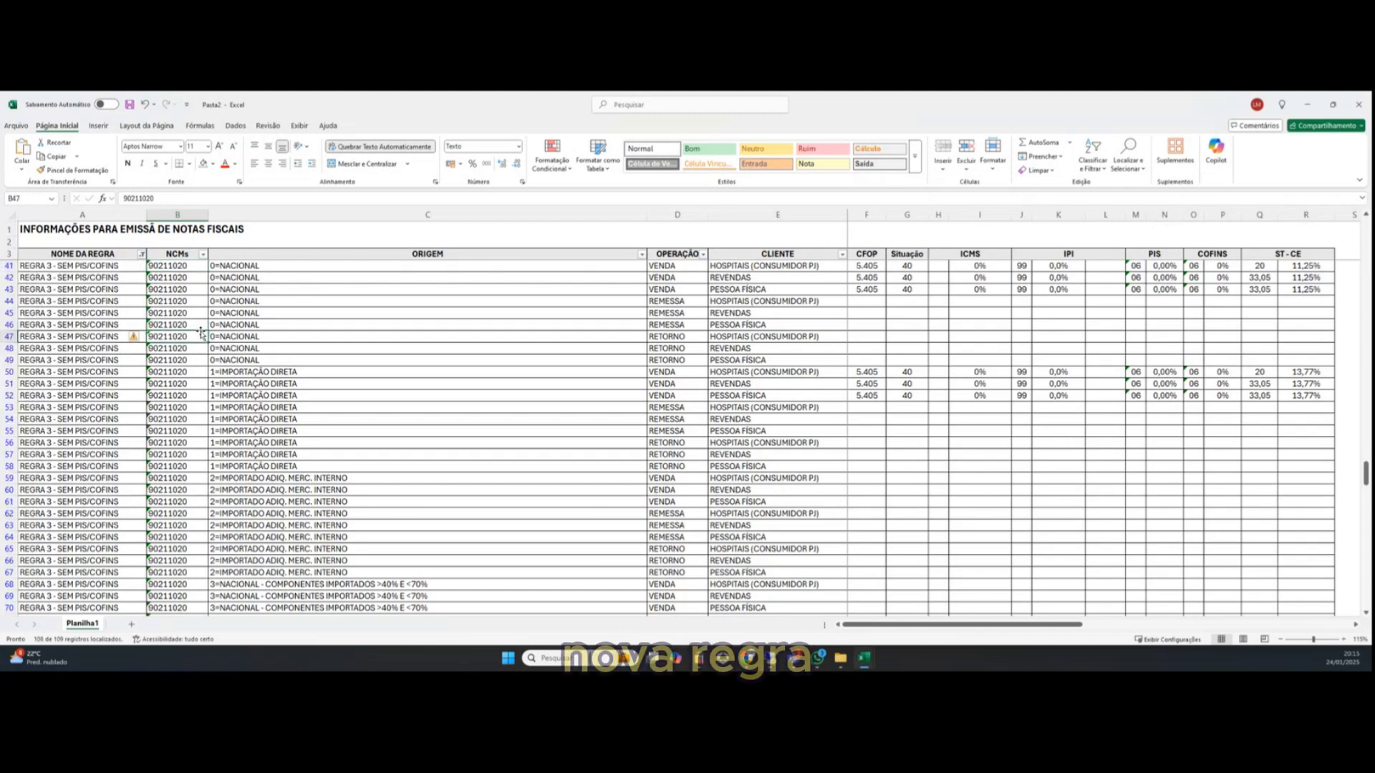
pyautogui.scroll(10, 200, 336)
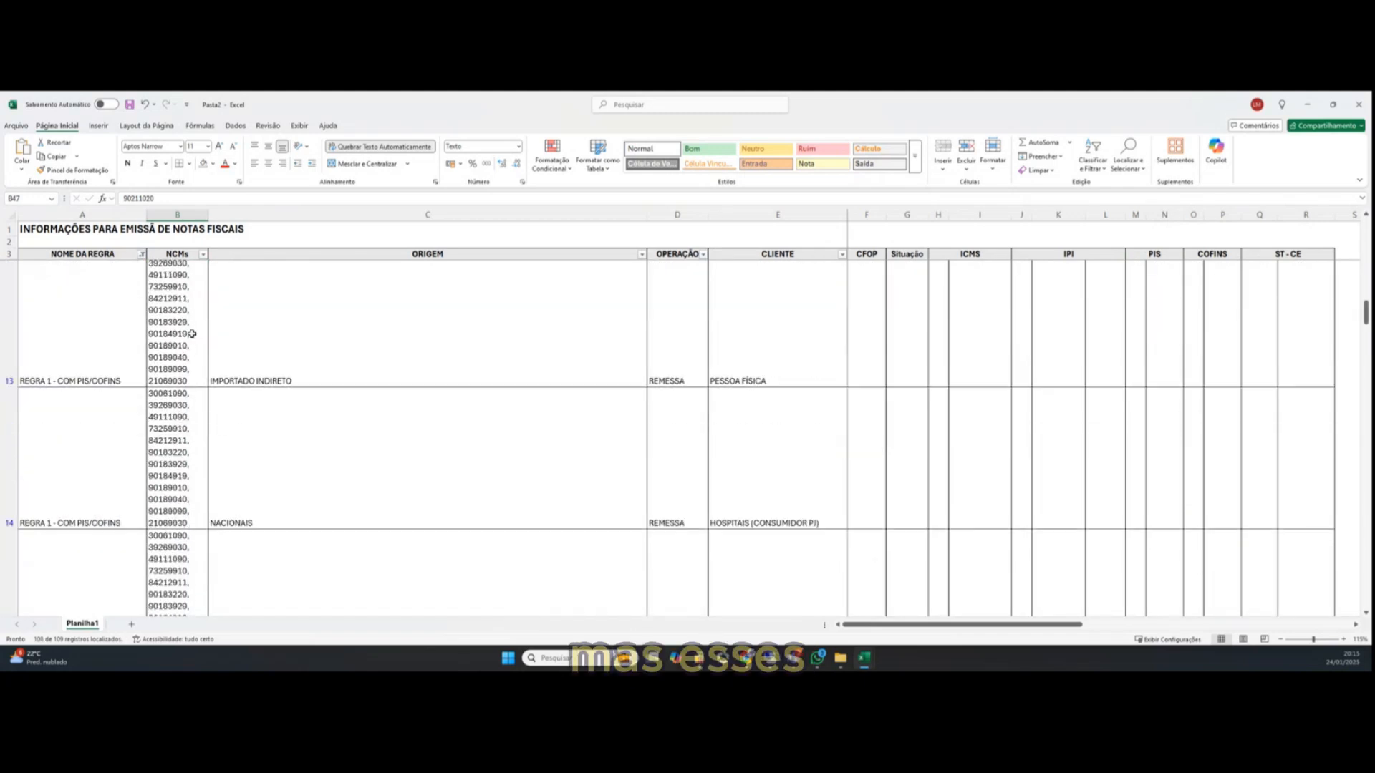
pyautogui.scroll(2, 186, 335)
pyautogui.click(190, 375)
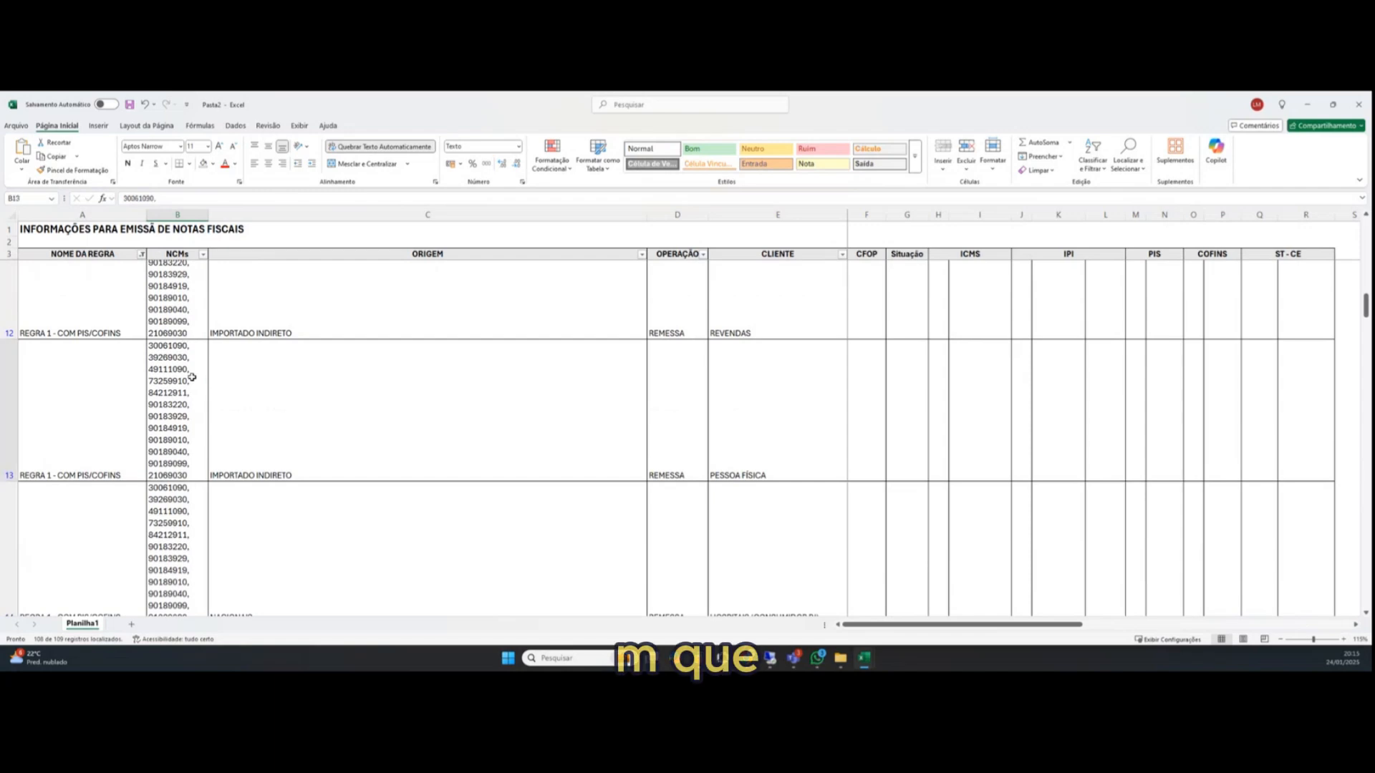
# Step: Examine the NCM lists of the REGRA 1 rows and select the one for NACIONAIS, VENDA, REVENDAS
pyautogui.scroll(-1, 188, 379)
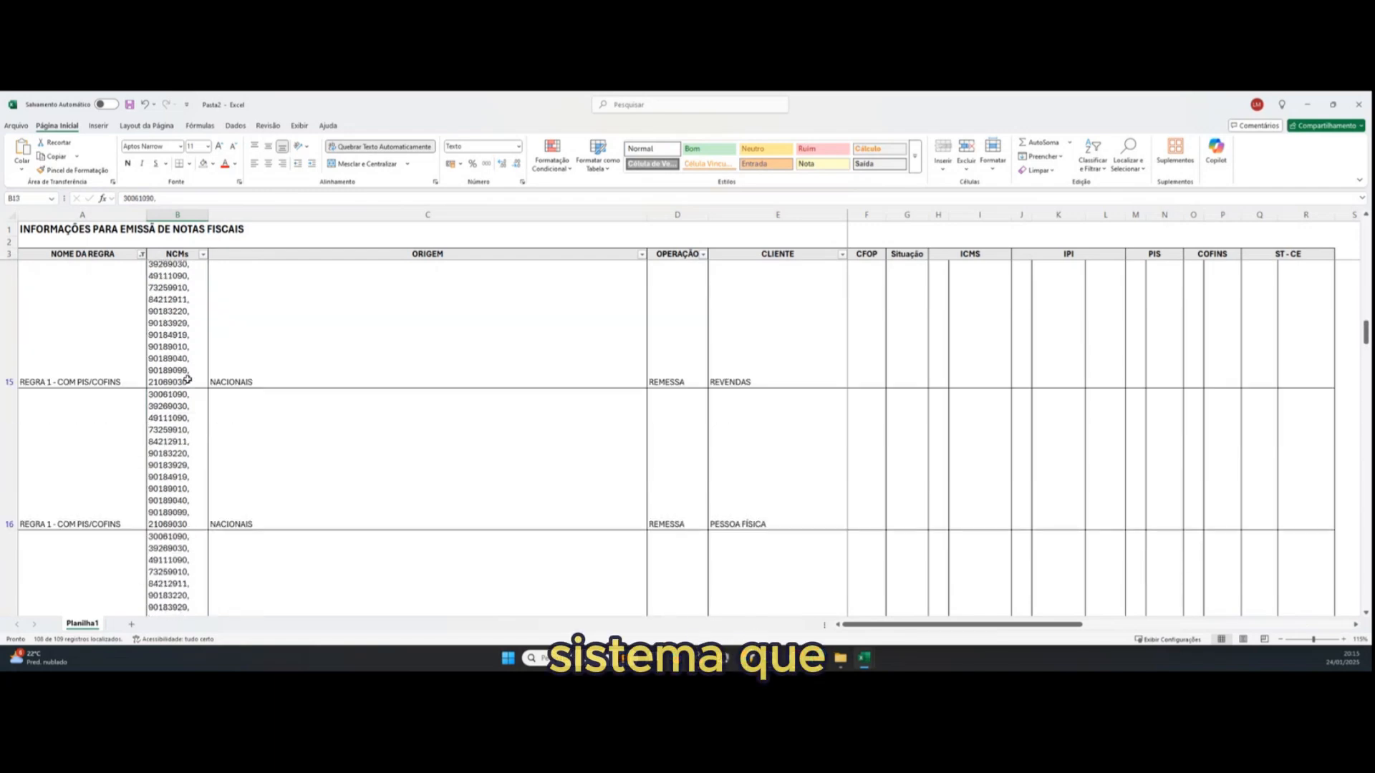
pyautogui.scroll(2, 188, 379)
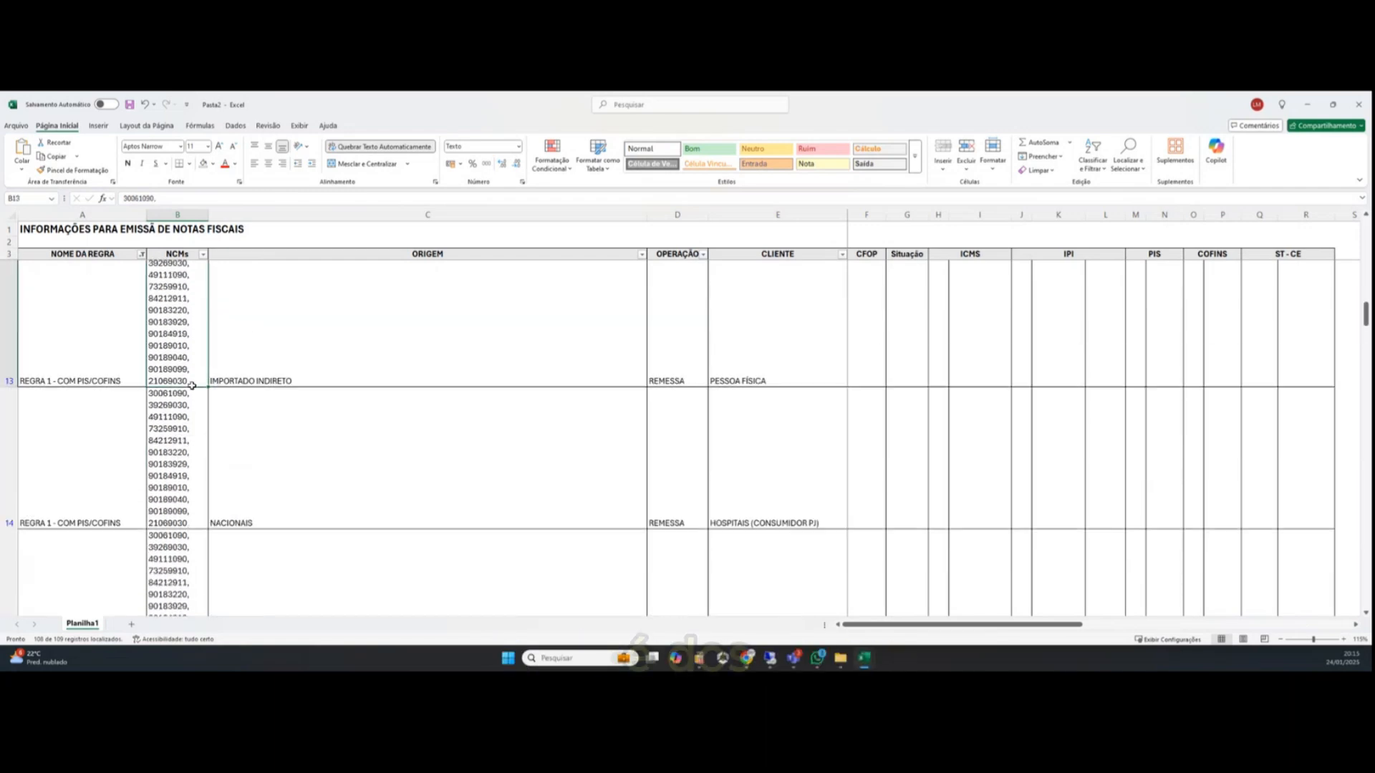
pyautogui.scroll(3, 192, 386)
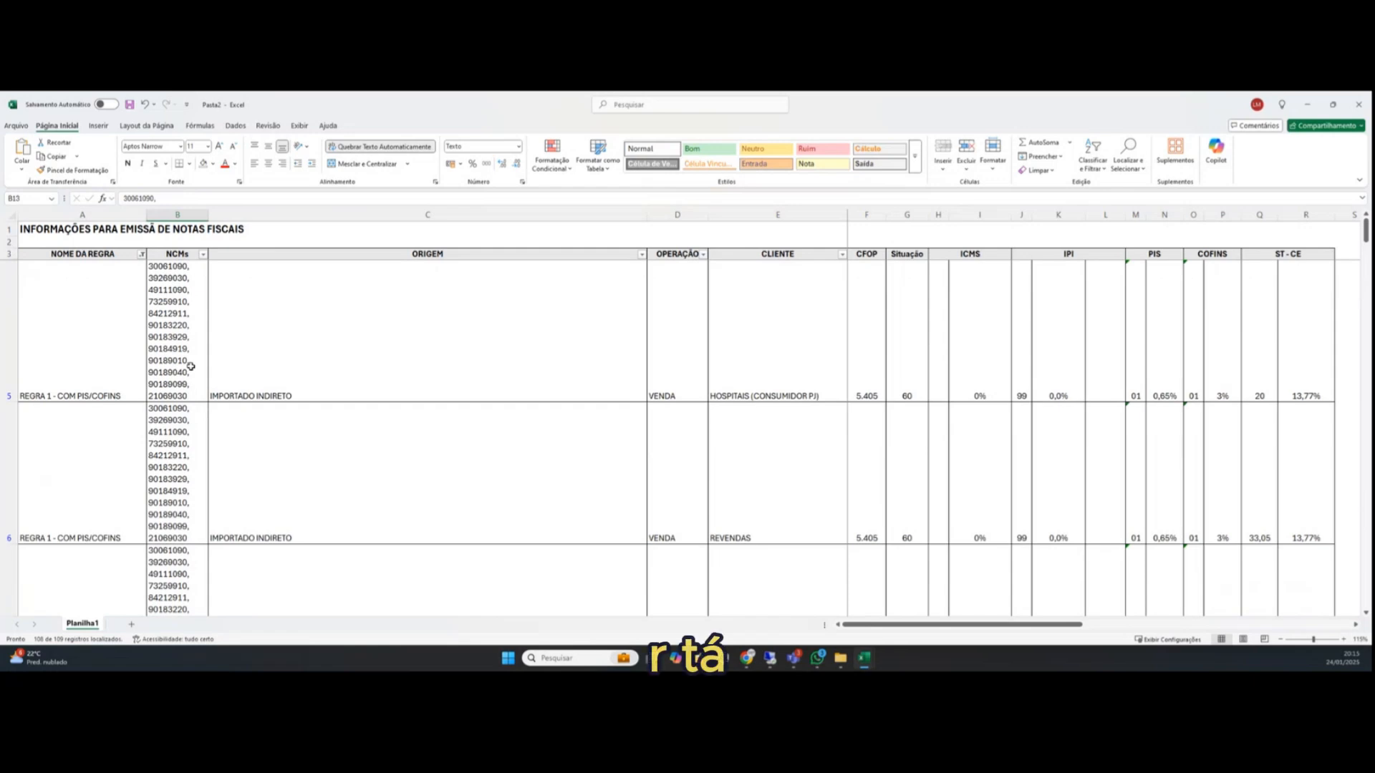
pyautogui.scroll(-1, 191, 366)
pyautogui.click(179, 392)
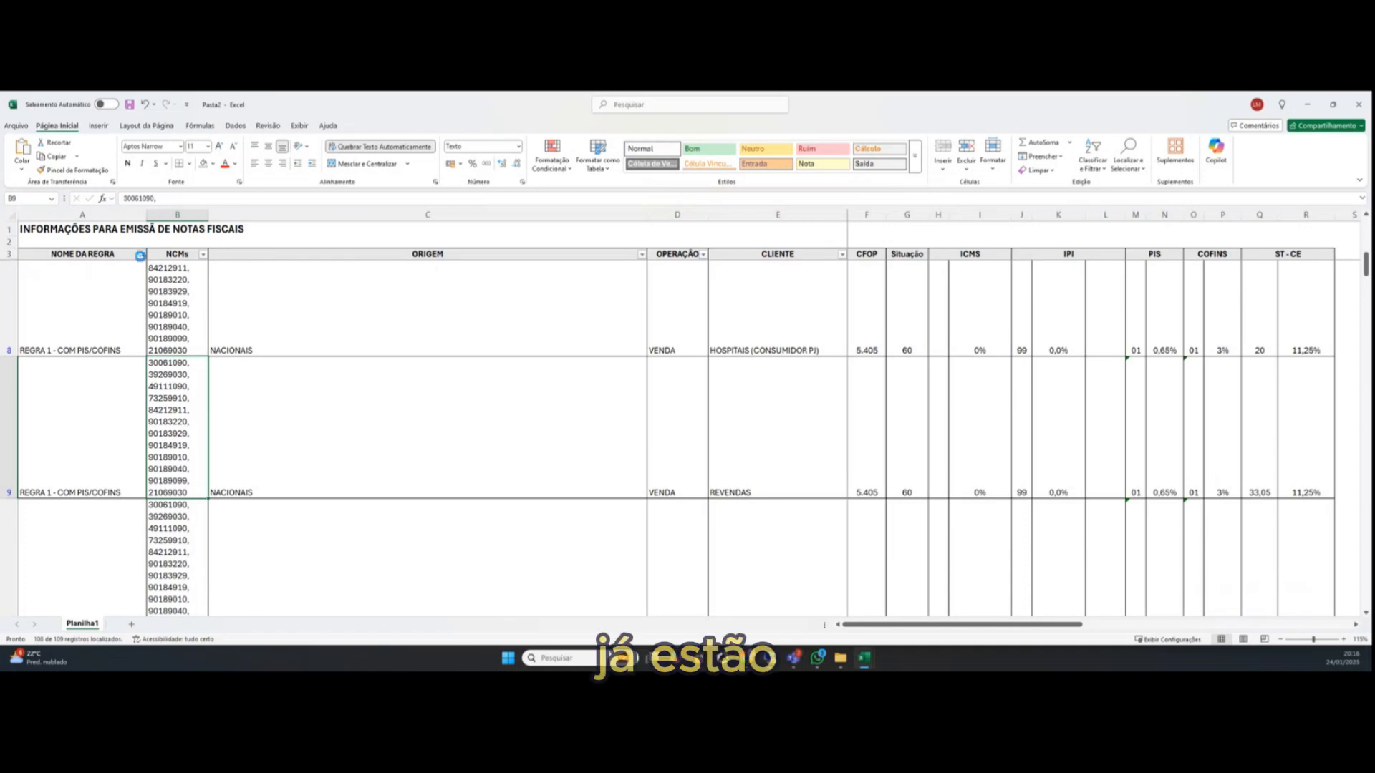
# Step: Filter the NOME DA REGRA column to only REGRA 3 - SEM PIS/COFINS and select one of its NCM cells
pyautogui.click(142, 254)
pyautogui.click(50, 416)
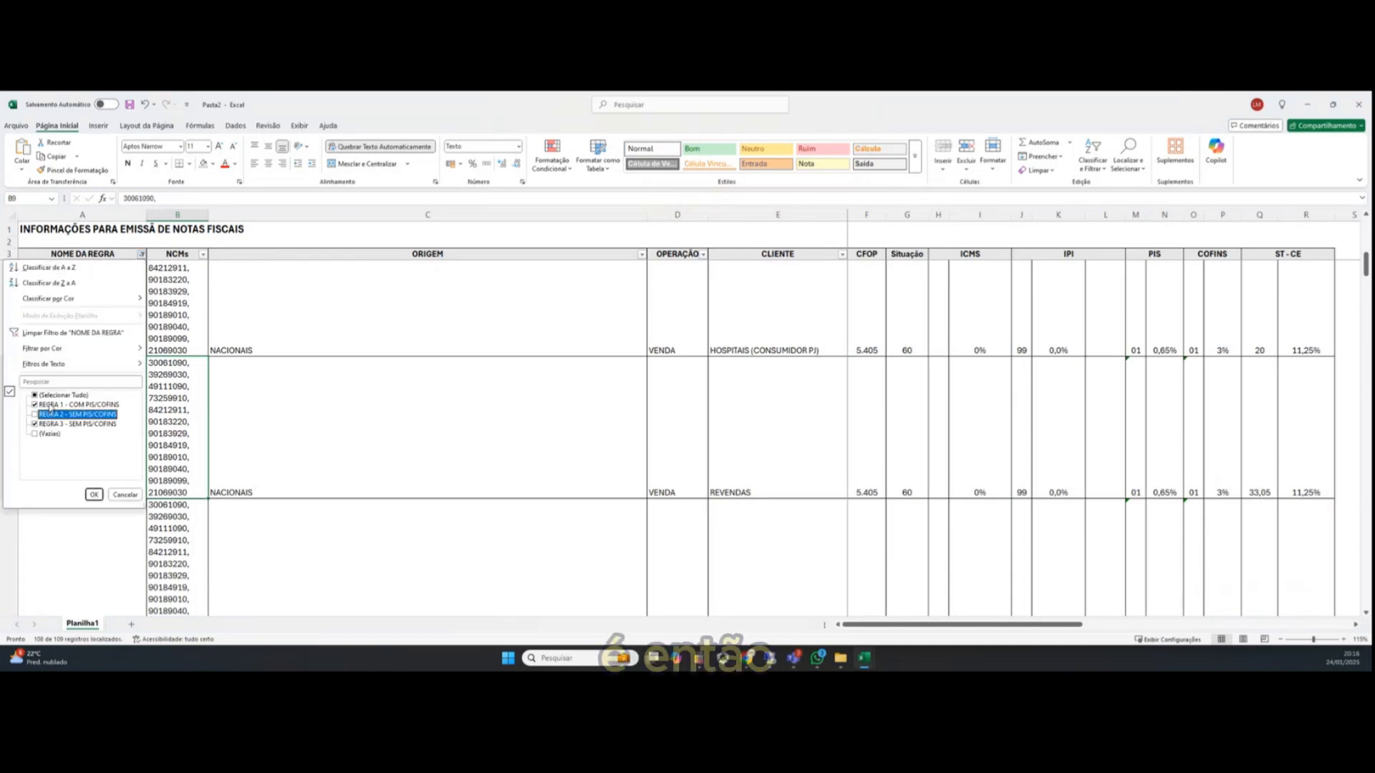
pyautogui.click(35, 406)
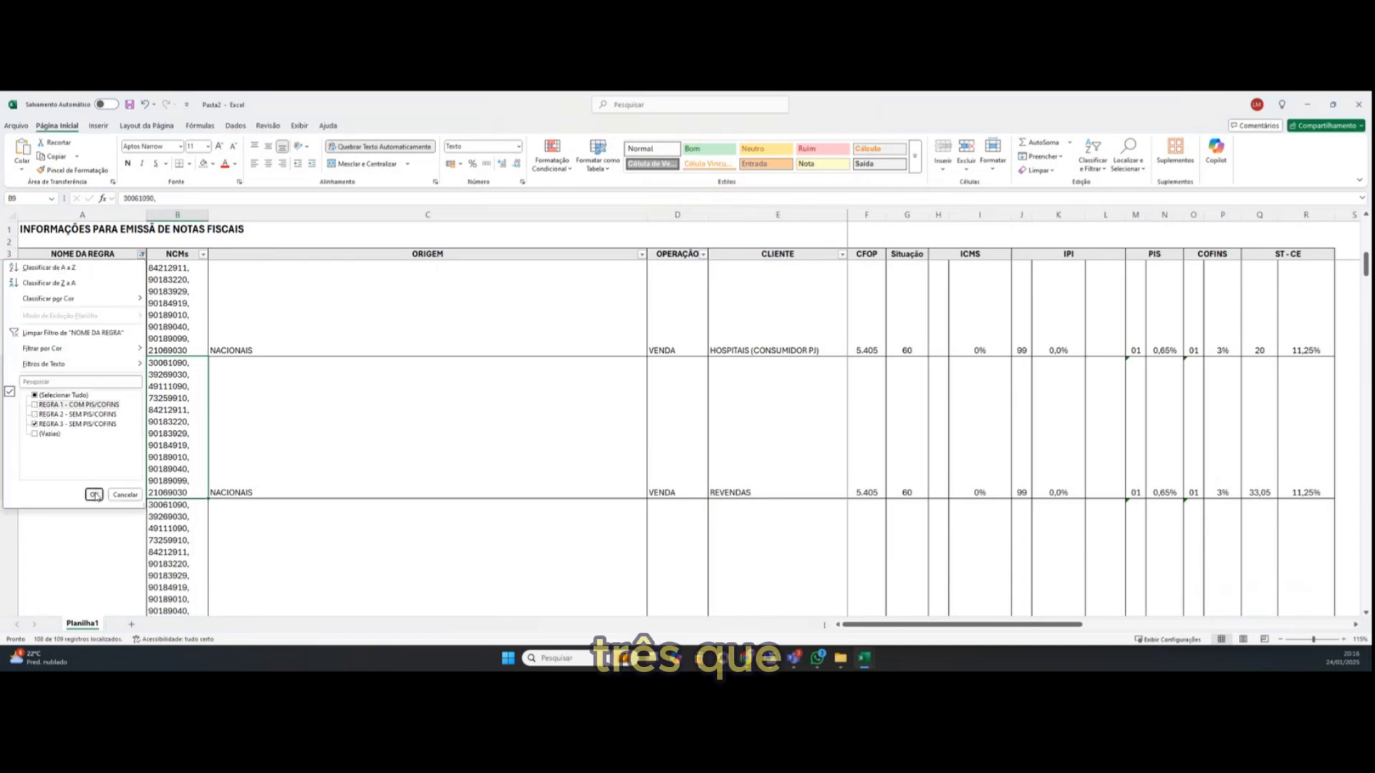
pyautogui.click(94, 495)
pyautogui.click(194, 335)
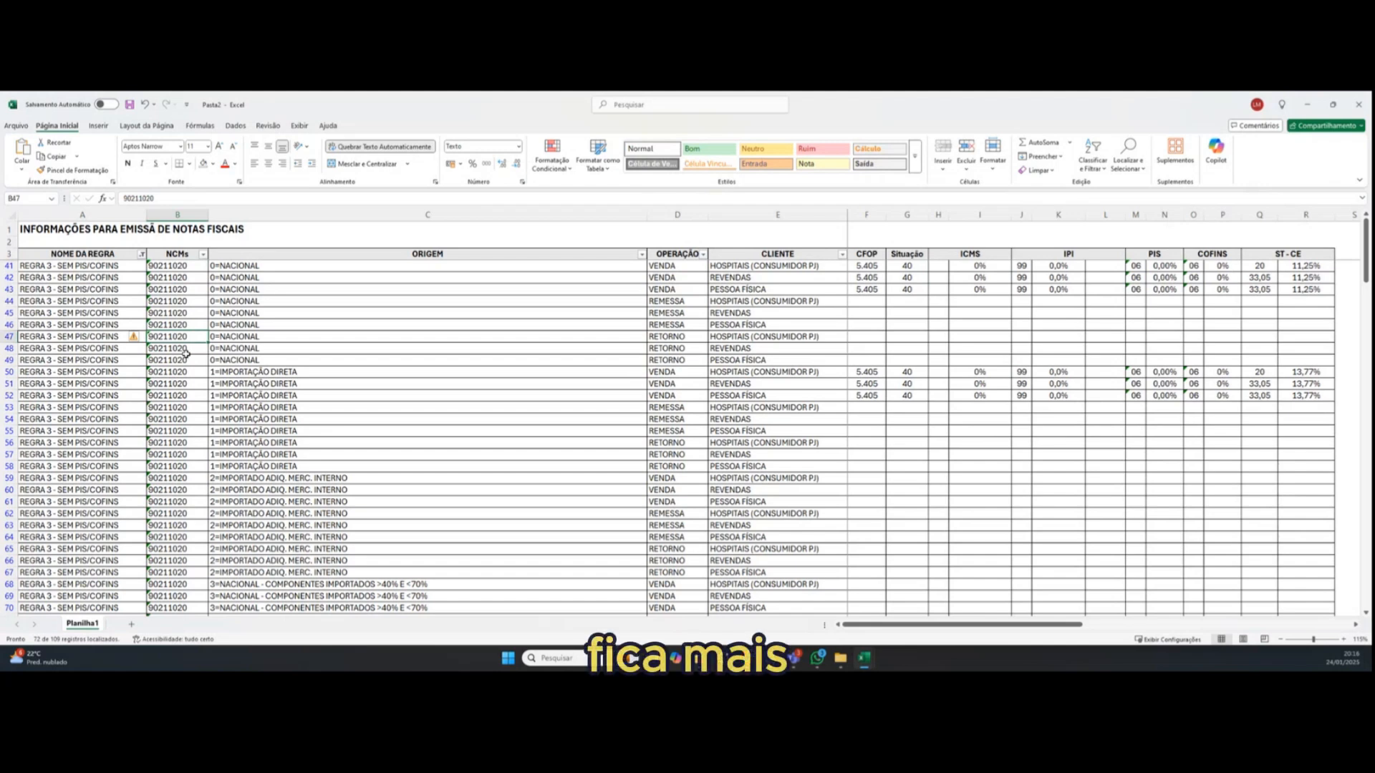
# Step: Check which origins the ORIGEM filter offers for REGRA 3, leaving it unapplied, and select a 0=NACIONAL cell
pyautogui.click(265, 282)
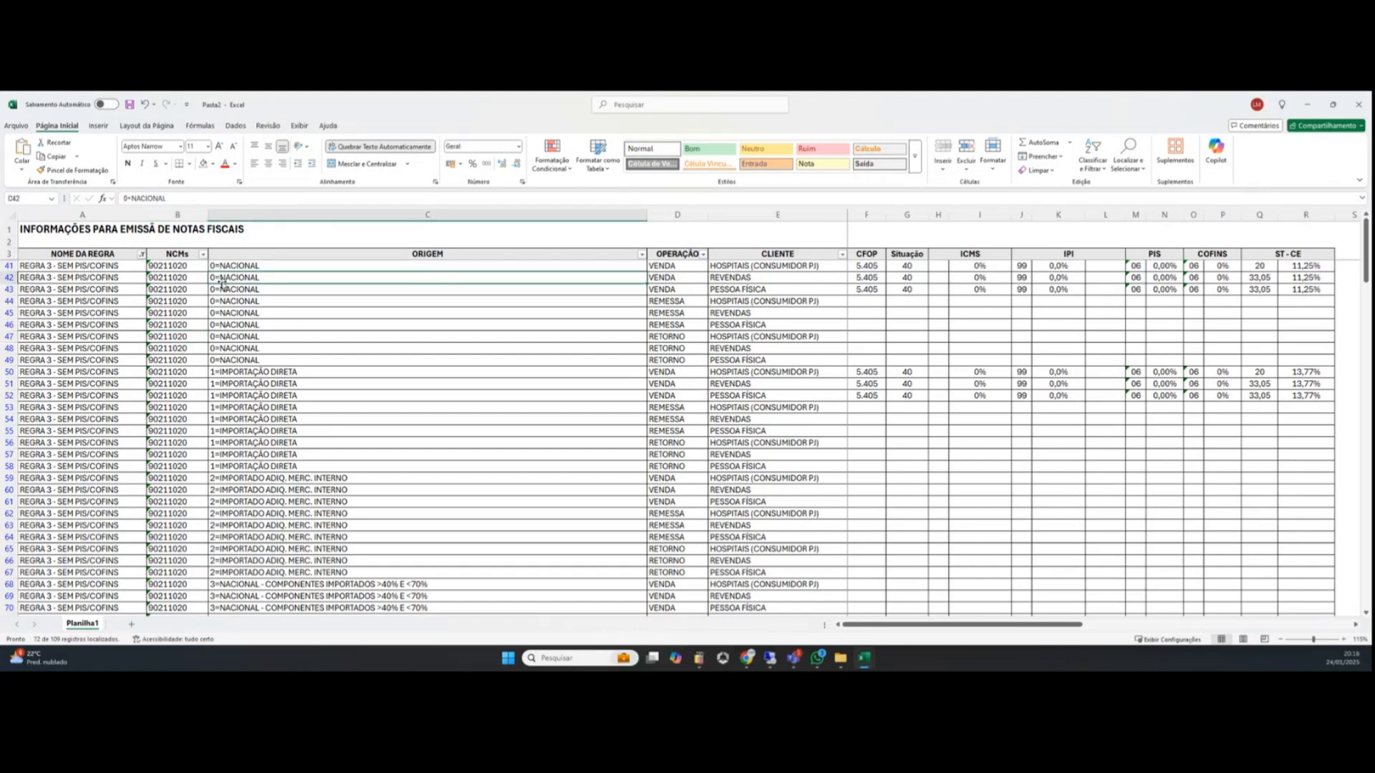
pyautogui.click(641, 256)
pyautogui.click(559, 395)
pyautogui.scroll(-1, 581, 402)
pyautogui.scroll(1, 581, 404)
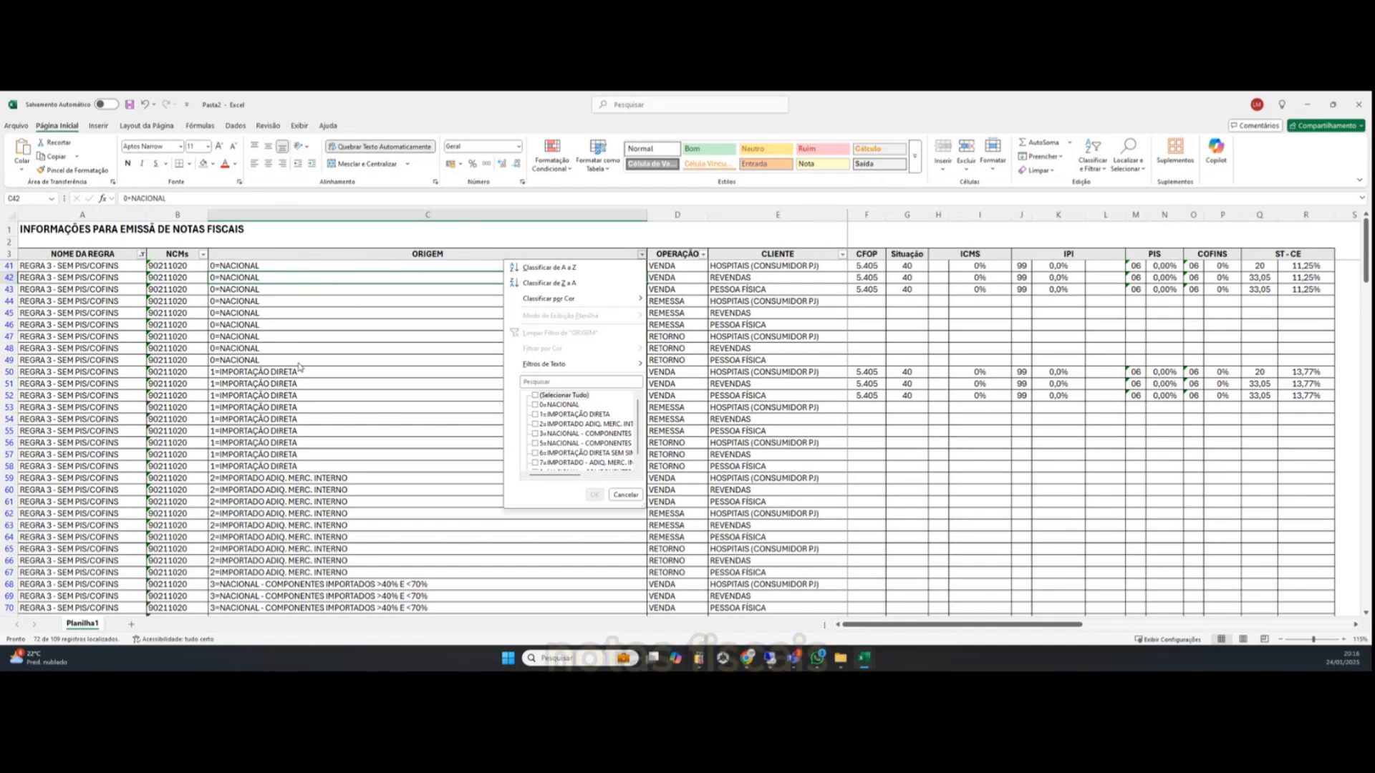
pyautogui.click(624, 495)
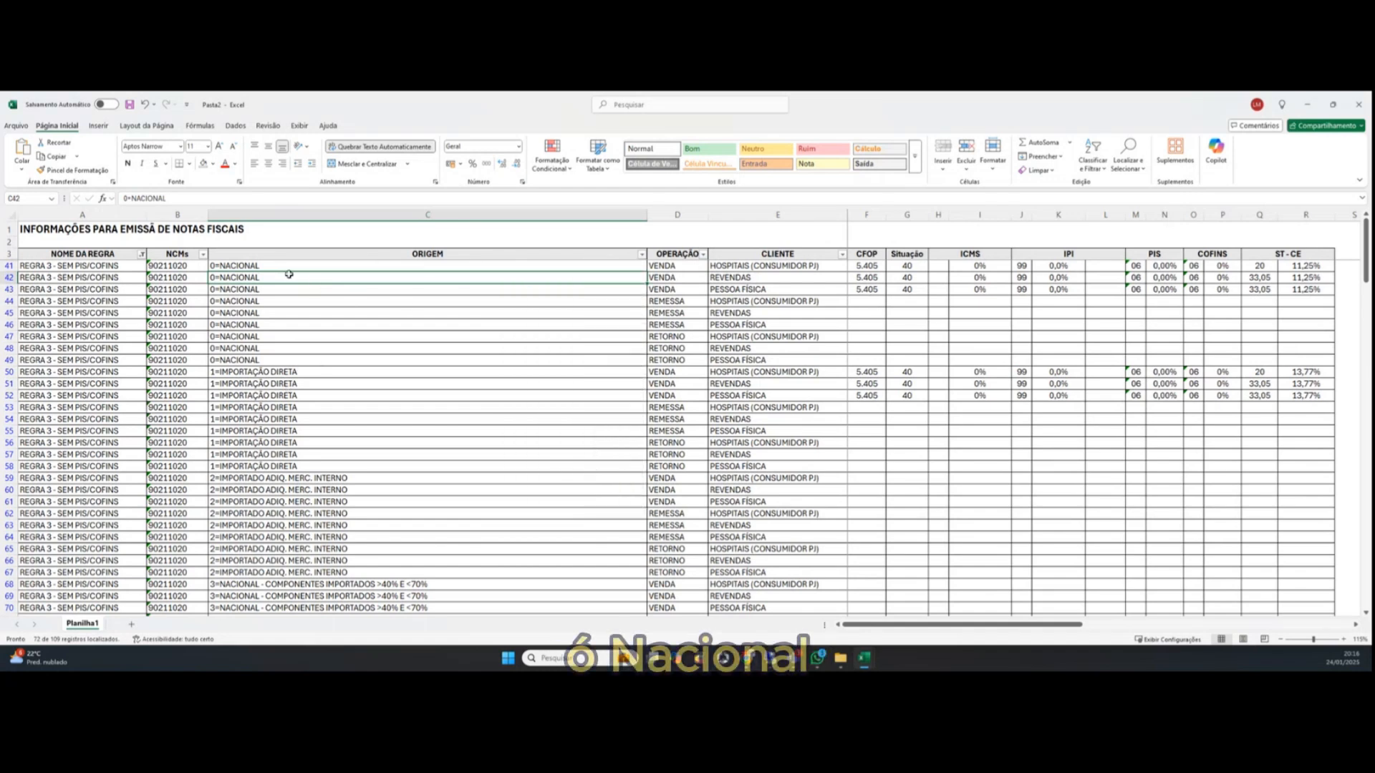
pyautogui.click(533, 348)
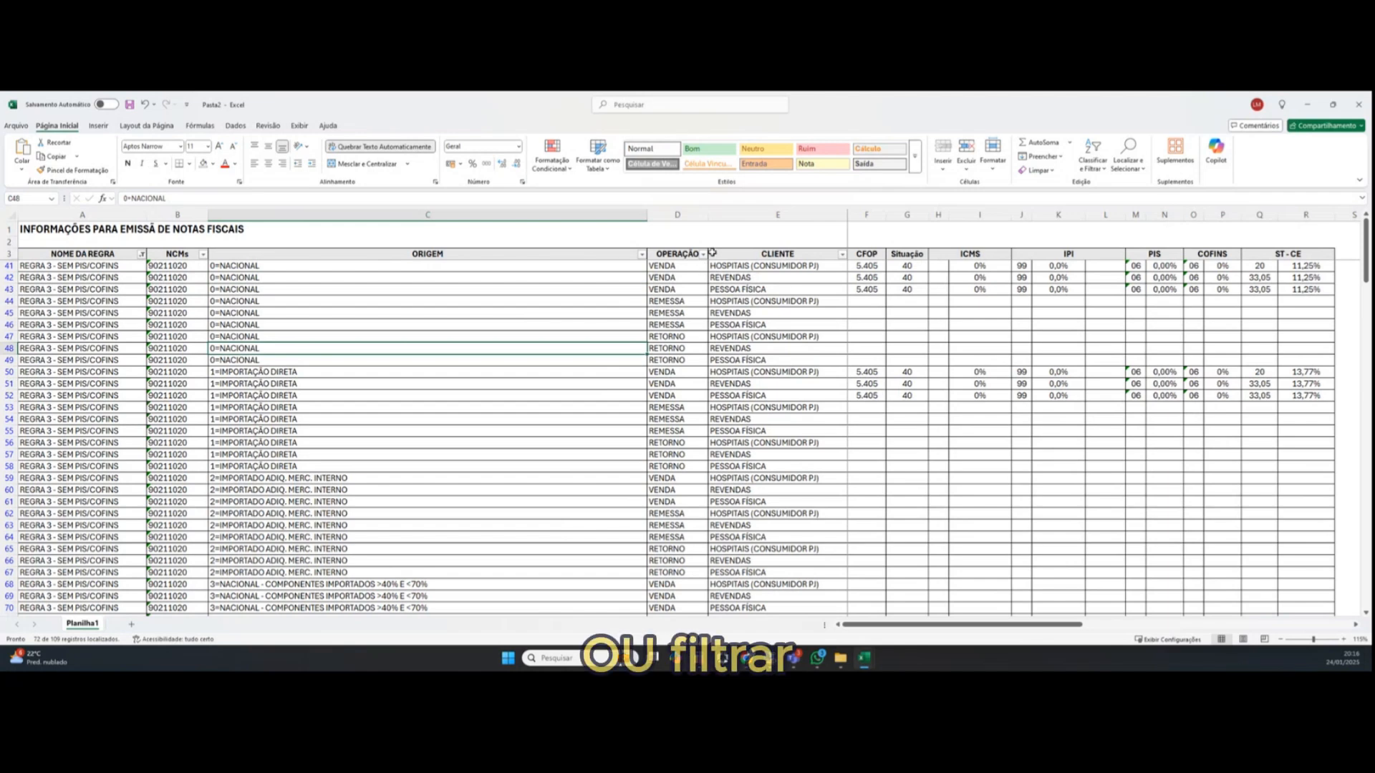
# Step: Filter the OPERAÇÃO column to show only REMESSA
pyautogui.click(703, 255)
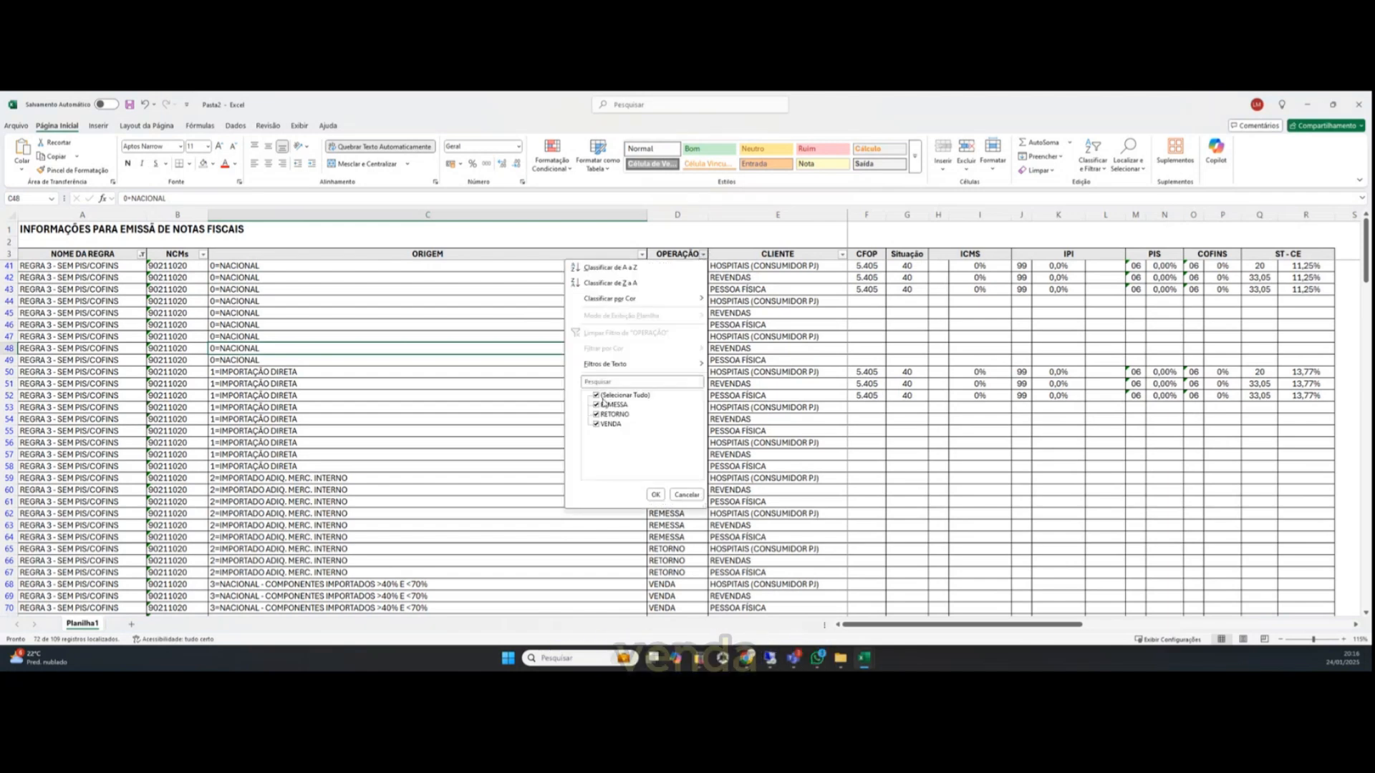
pyautogui.click(603, 423)
pyautogui.click(596, 414)
pyautogui.click(656, 496)
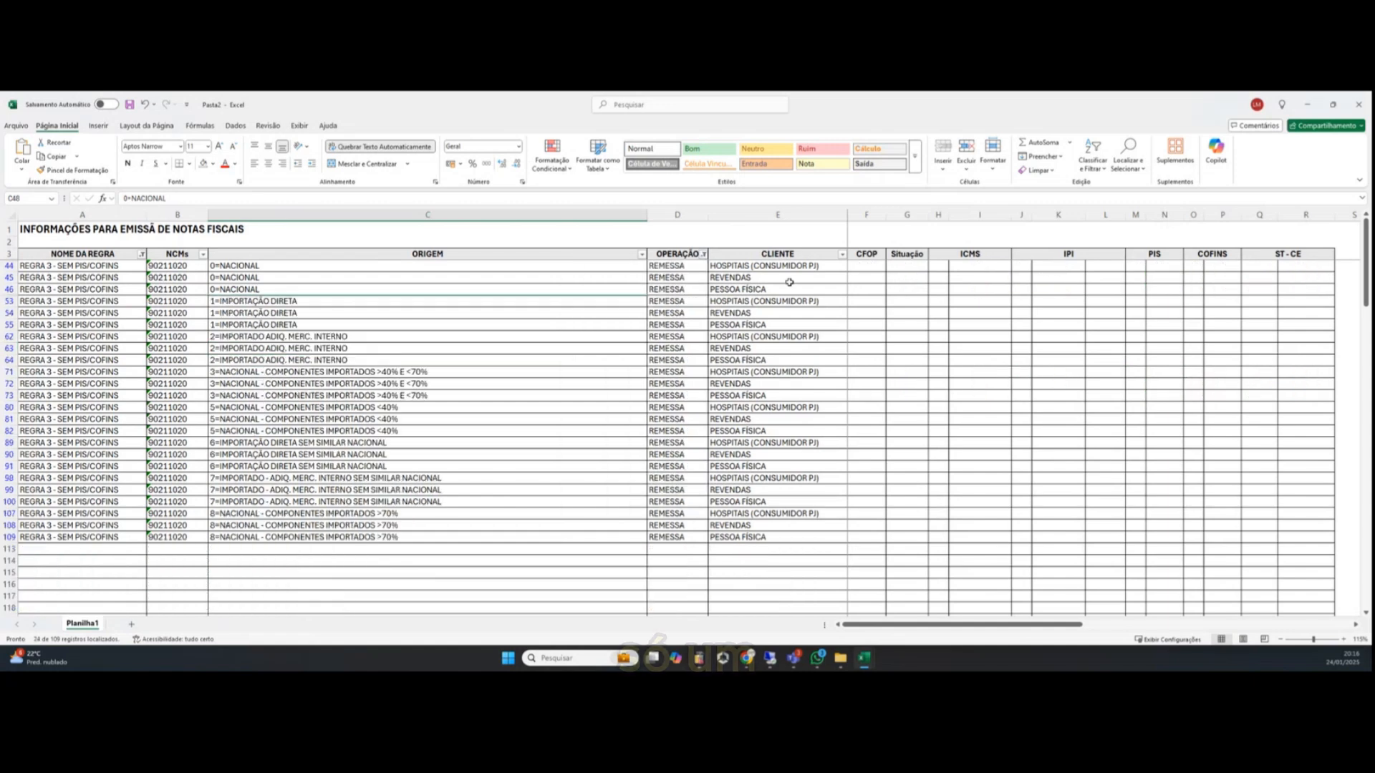
# Step: Filter the CLIENTE column to show only HOSPITAIS (CONSUMIDOR PJ) and select an empty ORIGEM cell below the rows
pyautogui.click(830, 259)
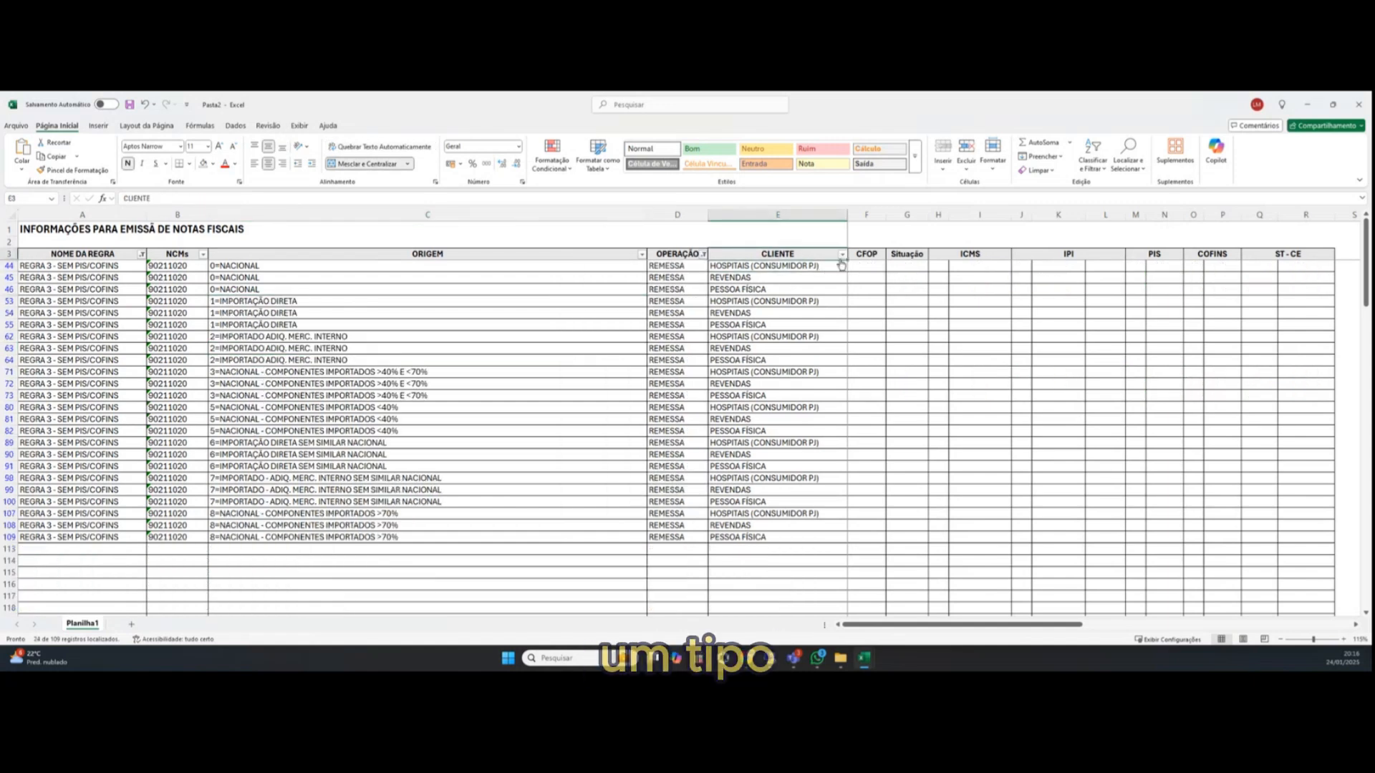
pyautogui.click(841, 255)
pyautogui.click(735, 415)
pyautogui.click(735, 424)
pyautogui.click(795, 495)
pyautogui.click(467, 364)
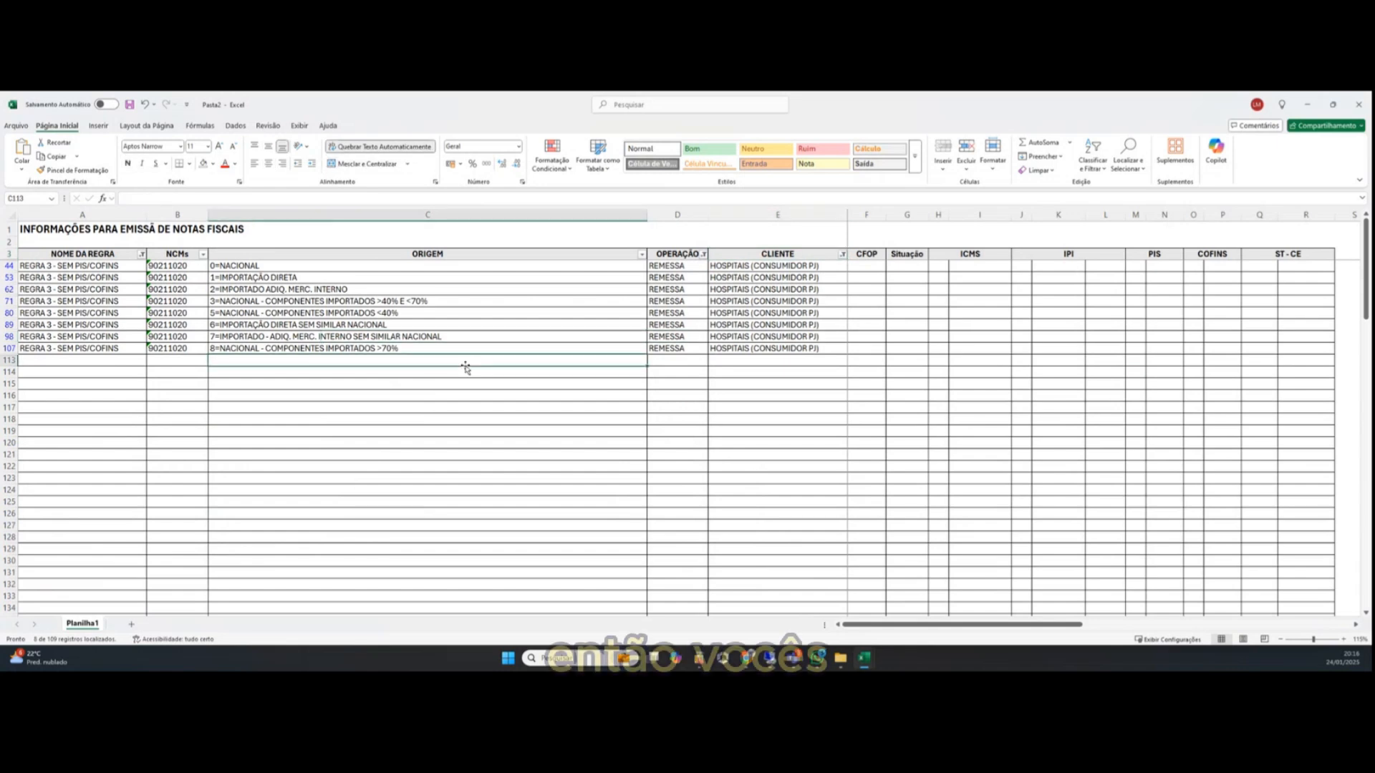
# Step: Review the first and last filtered ORIGEM entries and select the range from 0=NACIONAL to 8=NACIONAL - COMPONENTES IMPORTADOS >70%
pyautogui.click(307, 265)
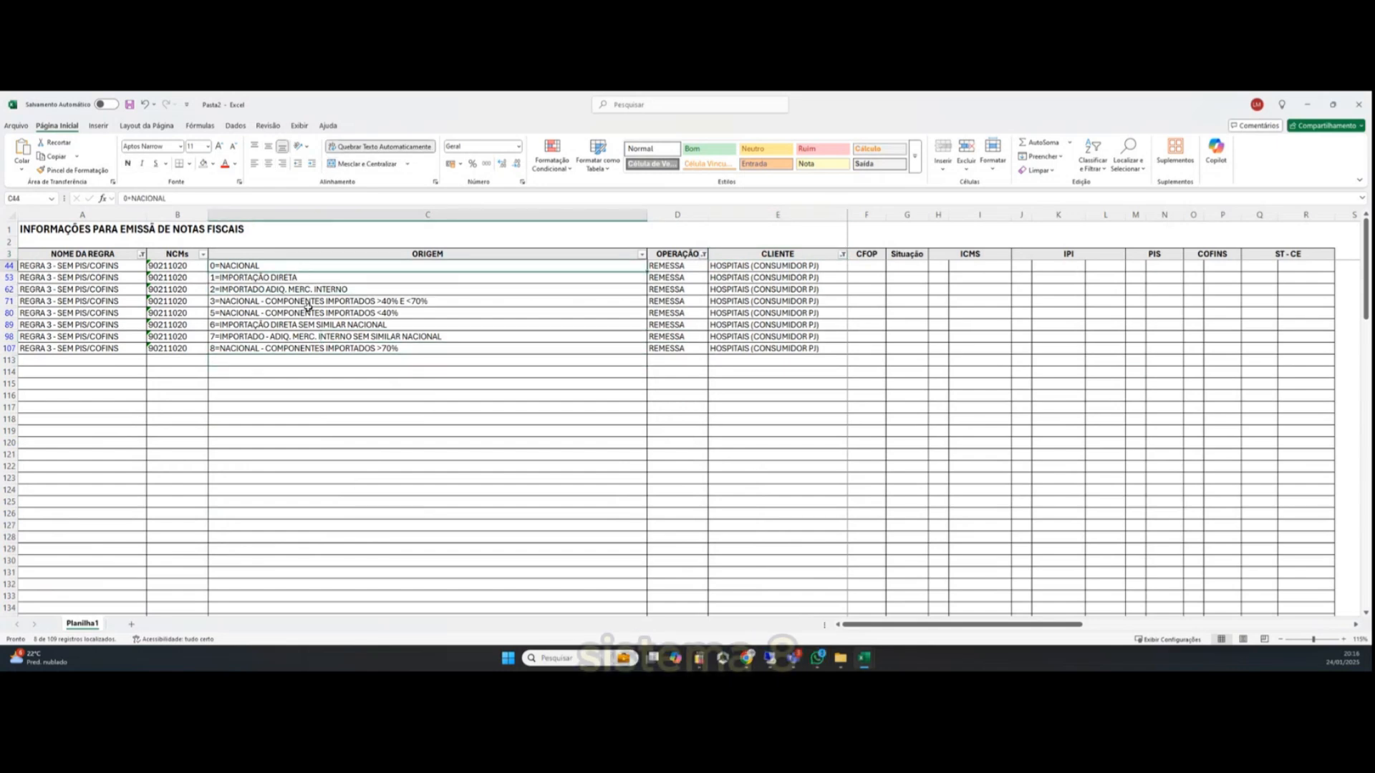
pyautogui.click(311, 348)
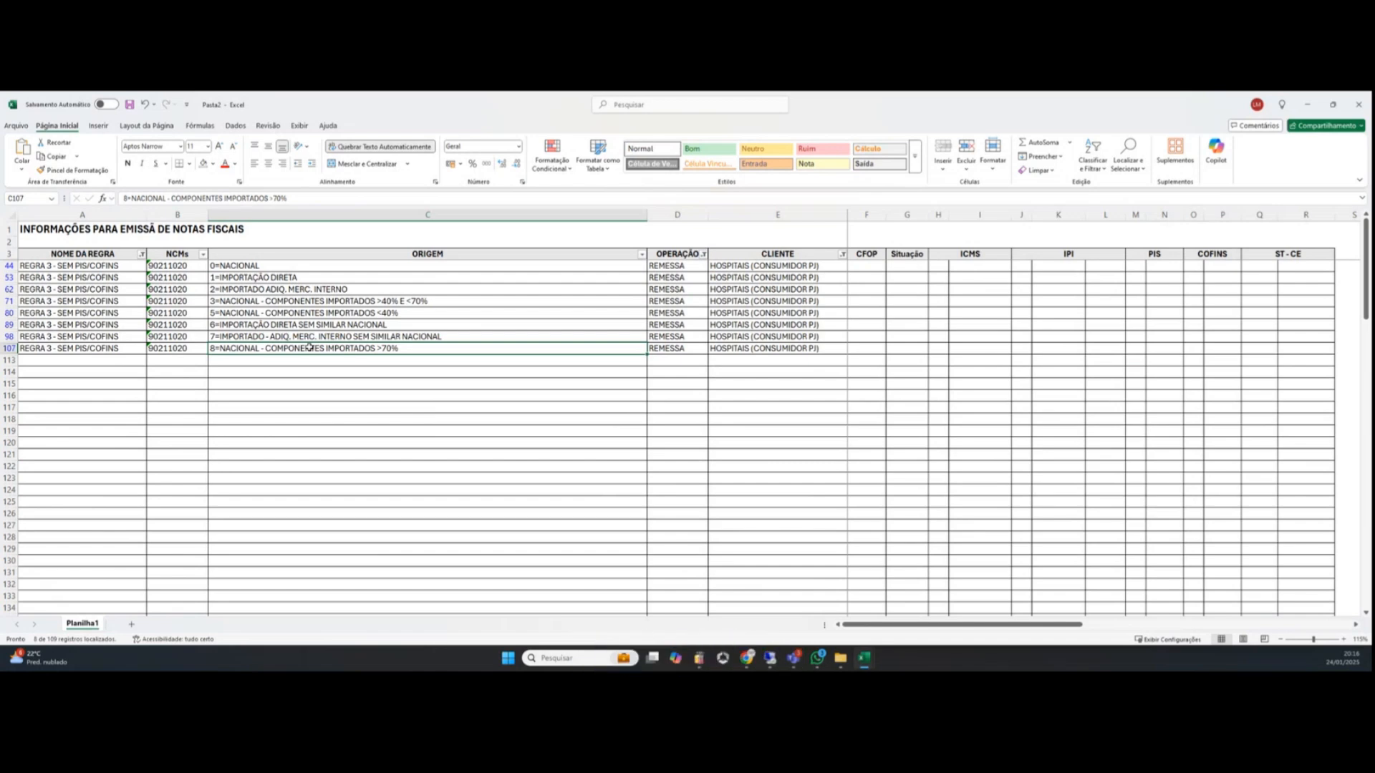
pyautogui.moveTo(274, 270); pyautogui.dragTo(268, 348)
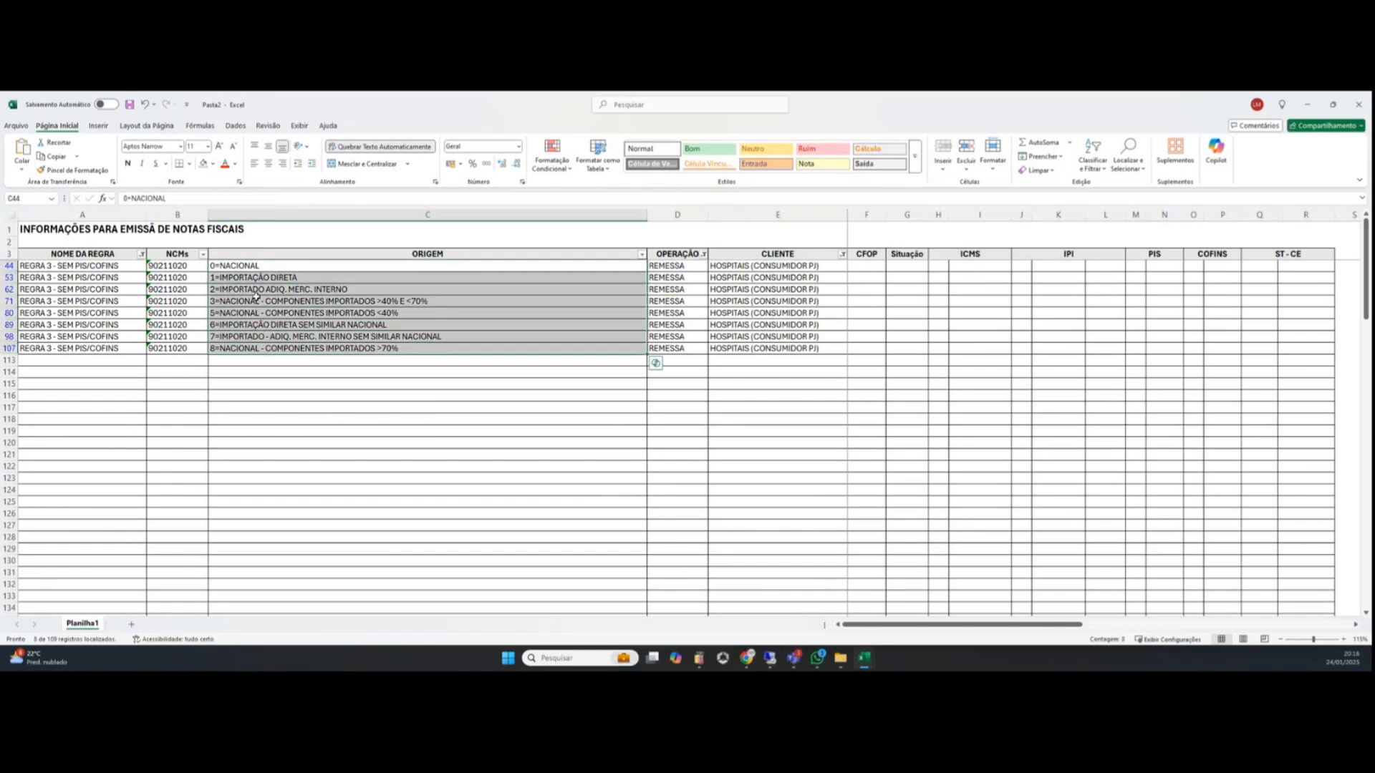
# Step: Examine the ORIGEM entries one by one, covering 0=NACIONAL, direct imports 1 and 6, and domestically acquired imports 2 and 7
pyautogui.click(255, 267)
pyautogui.click(255, 280)
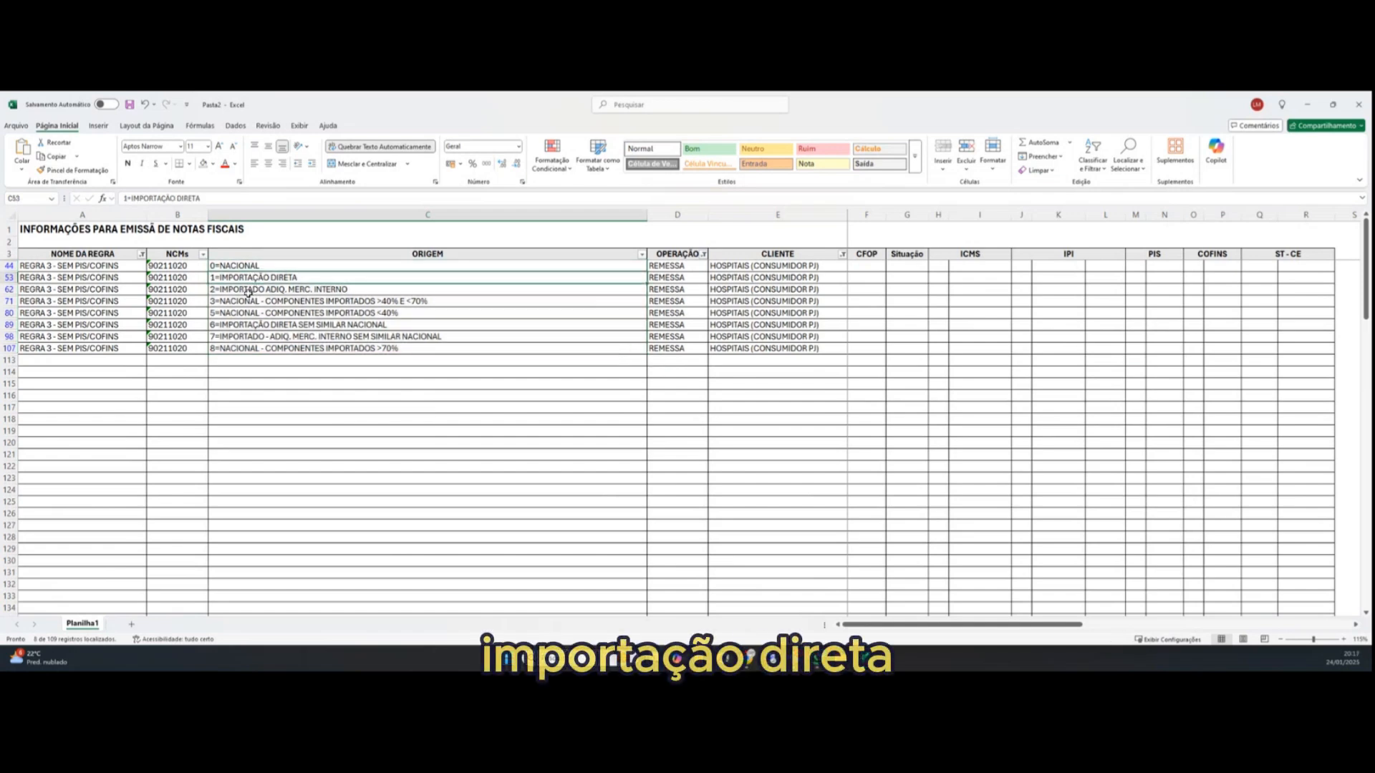
pyautogui.click(249, 290)
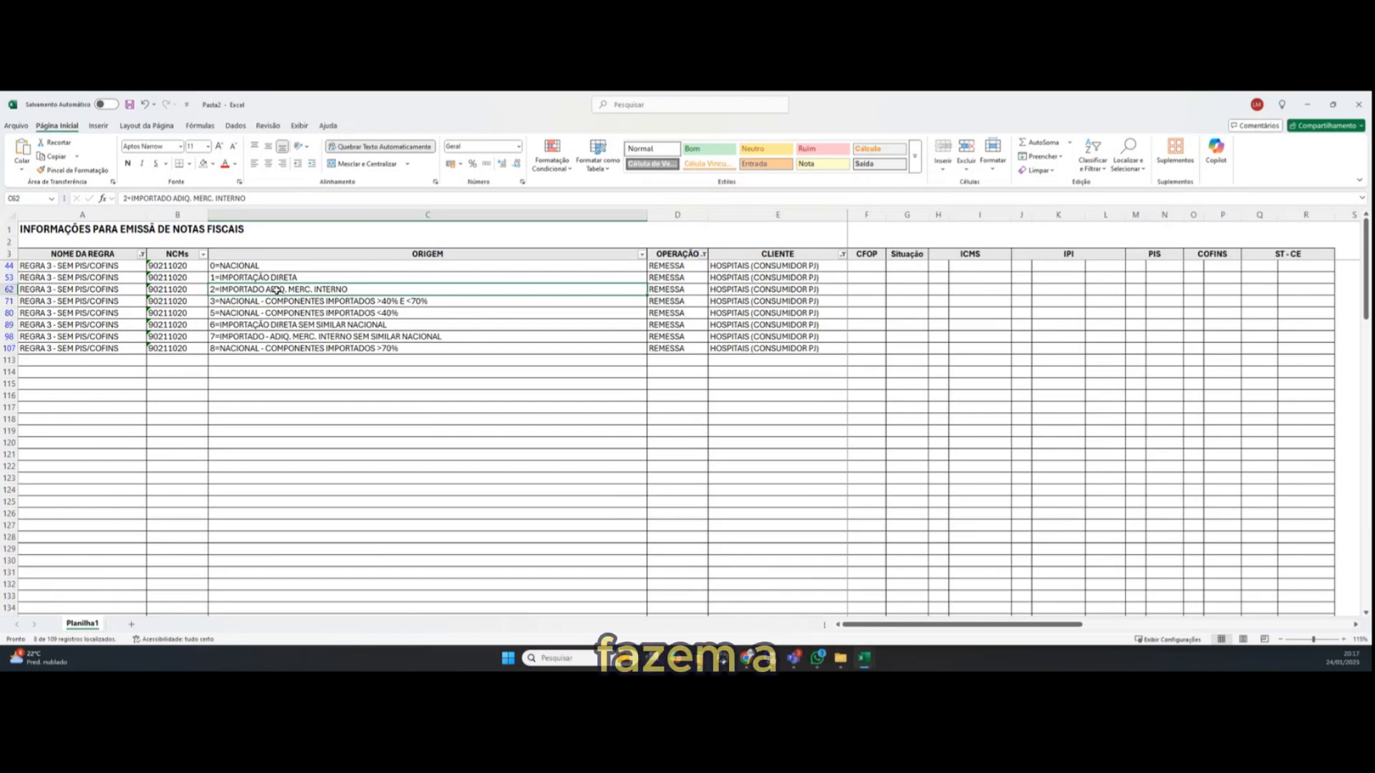
pyautogui.press('Up')
pyautogui.click(318, 289)
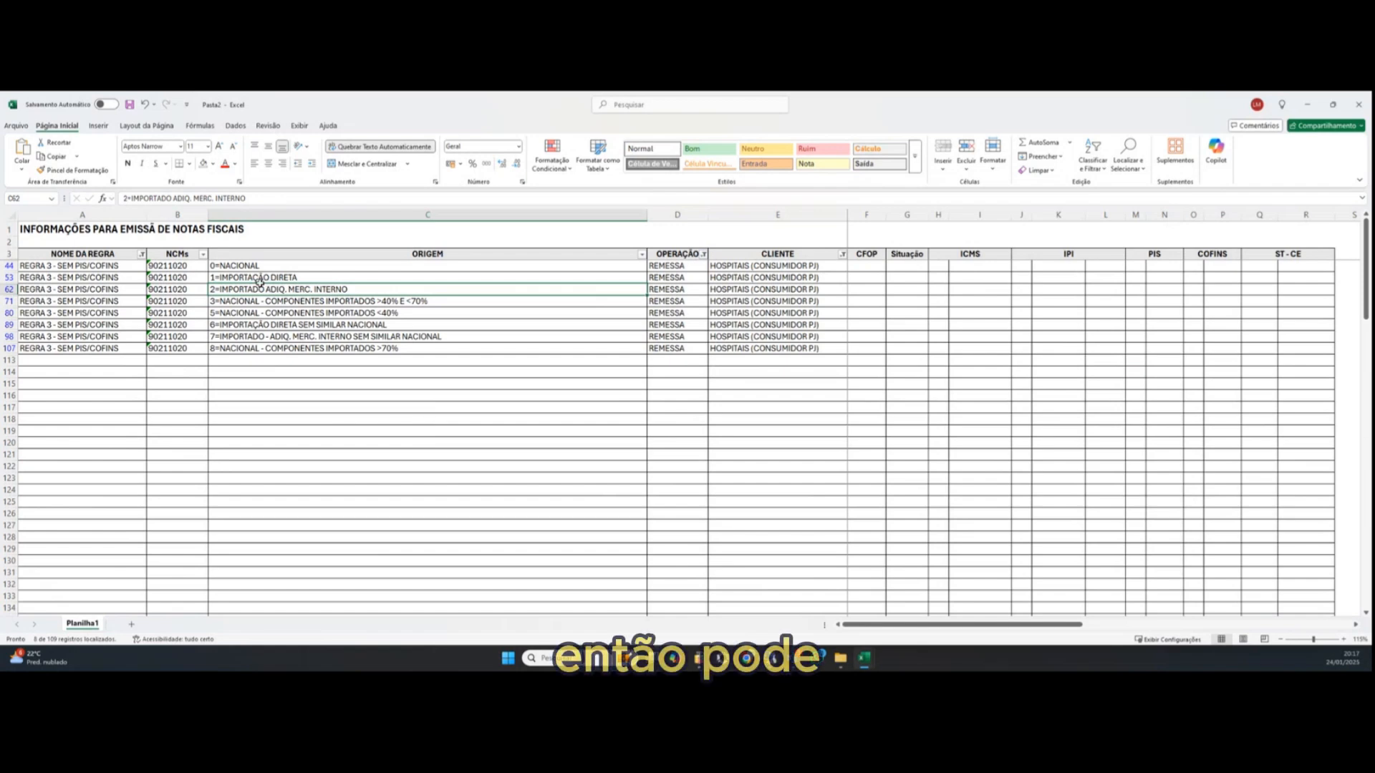
pyautogui.click(257, 279)
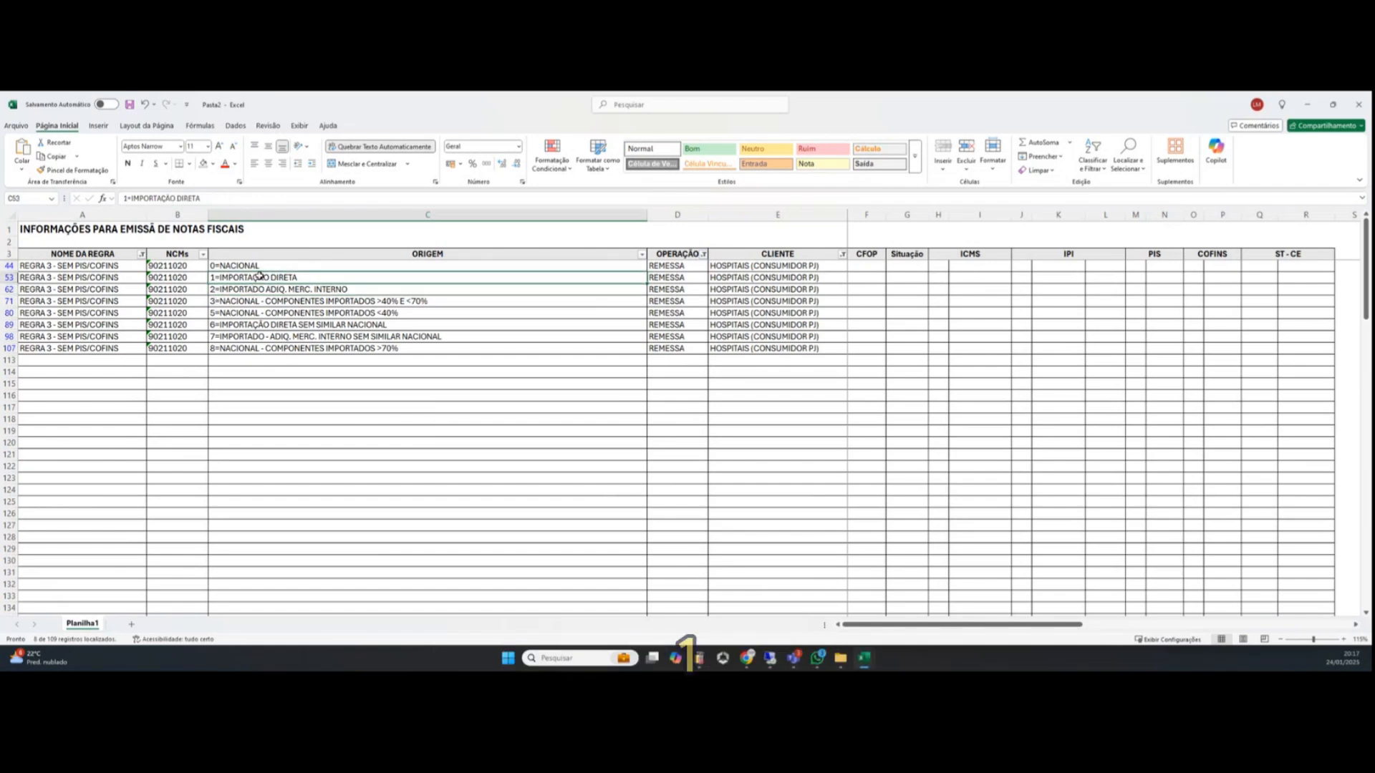
pyautogui.click(261, 288)
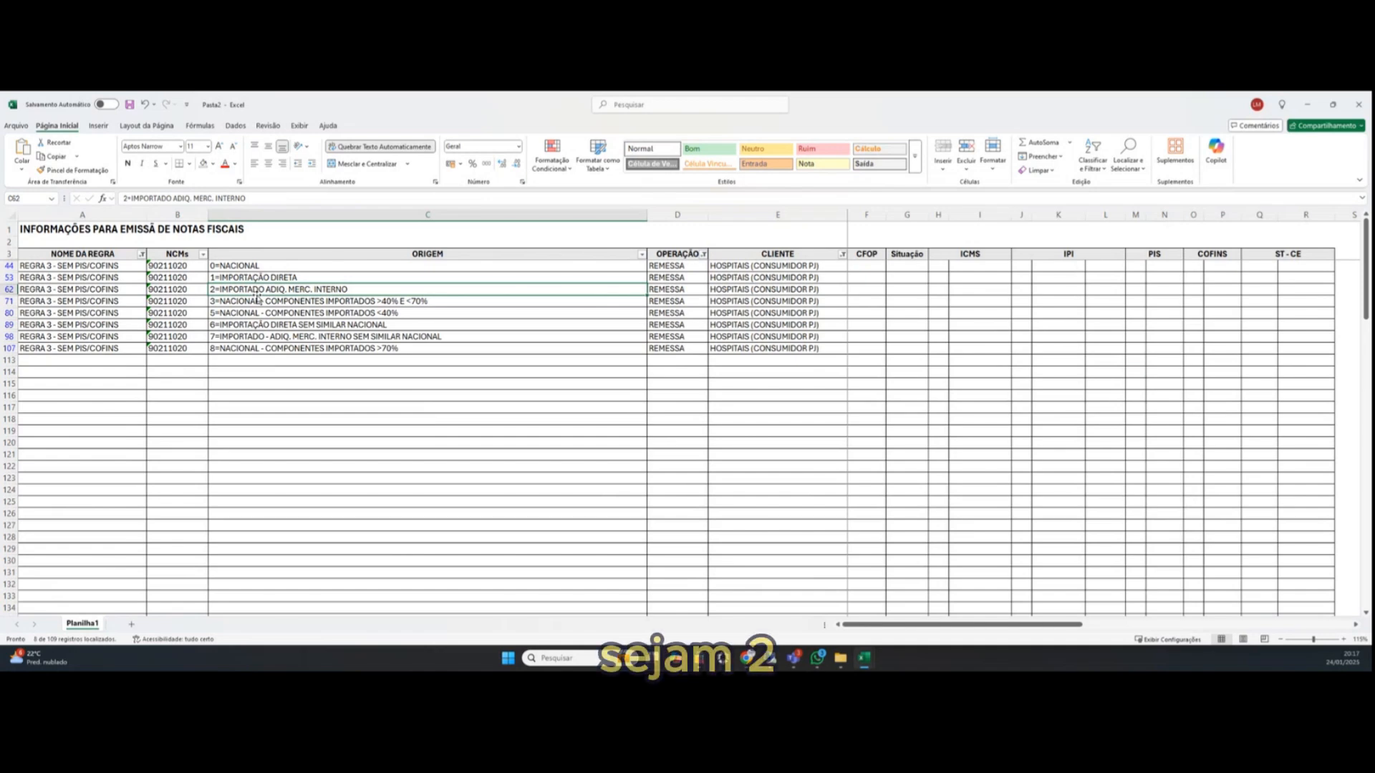
pyautogui.click(270, 324)
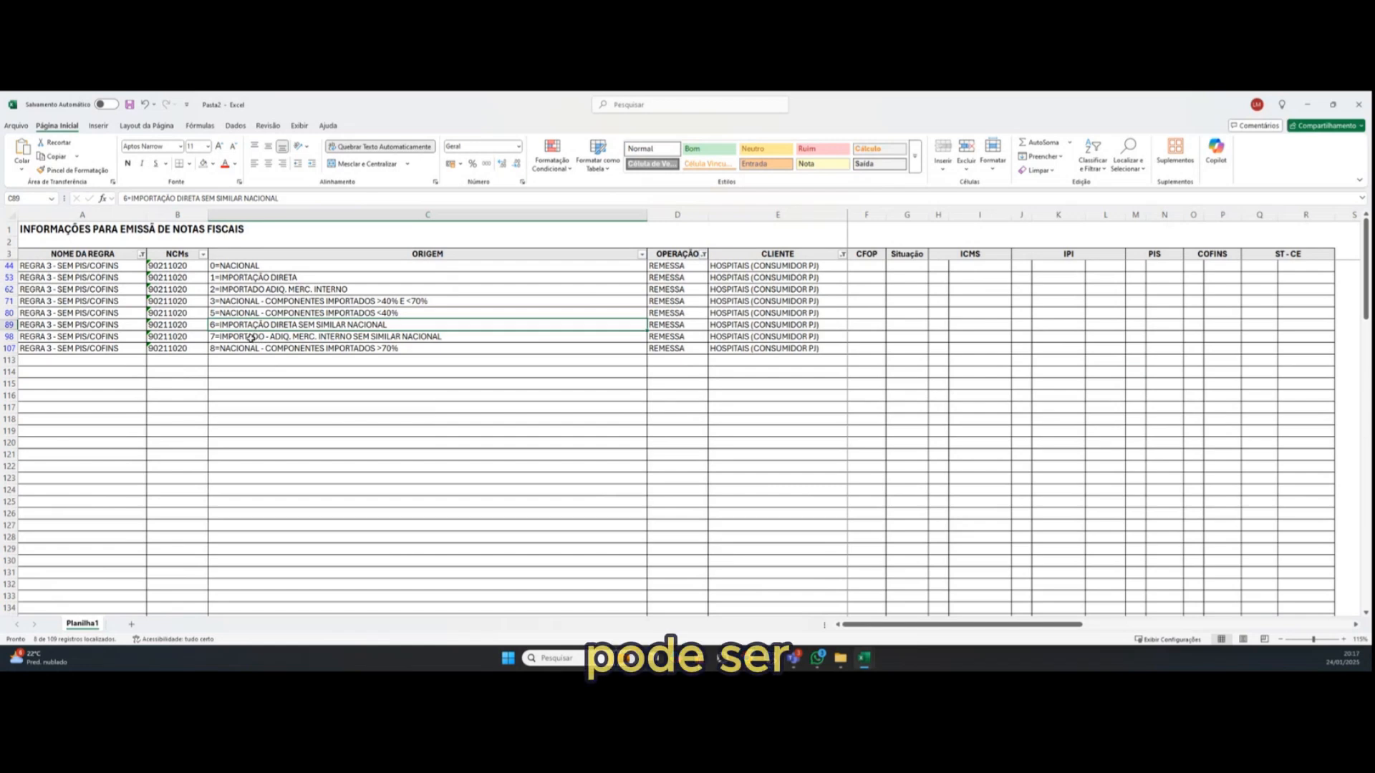
pyautogui.click(252, 338)
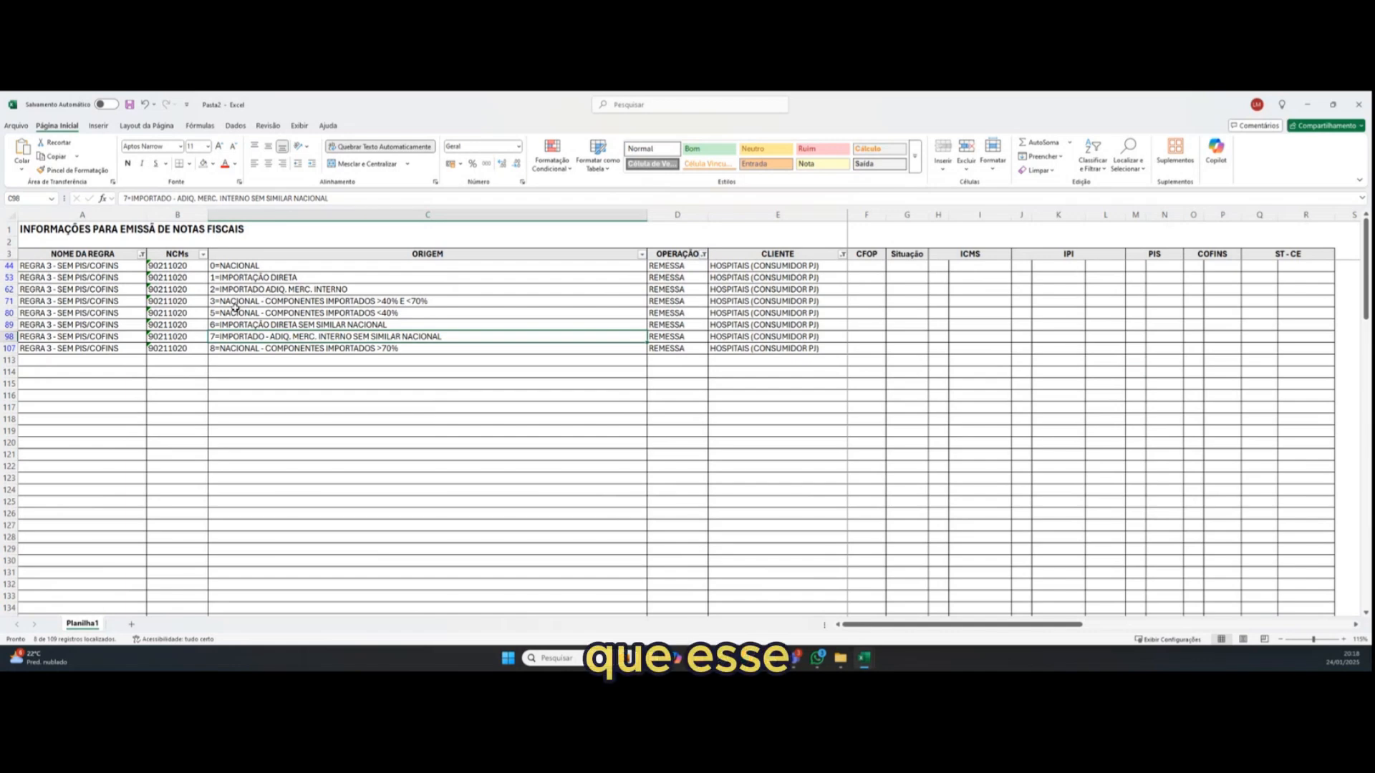
# Step: Compare import origins 1 and 2 with their SEM SIMILAR NACIONAL counterparts 6 and 7, ending on origin 8
pyautogui.click(243, 280)
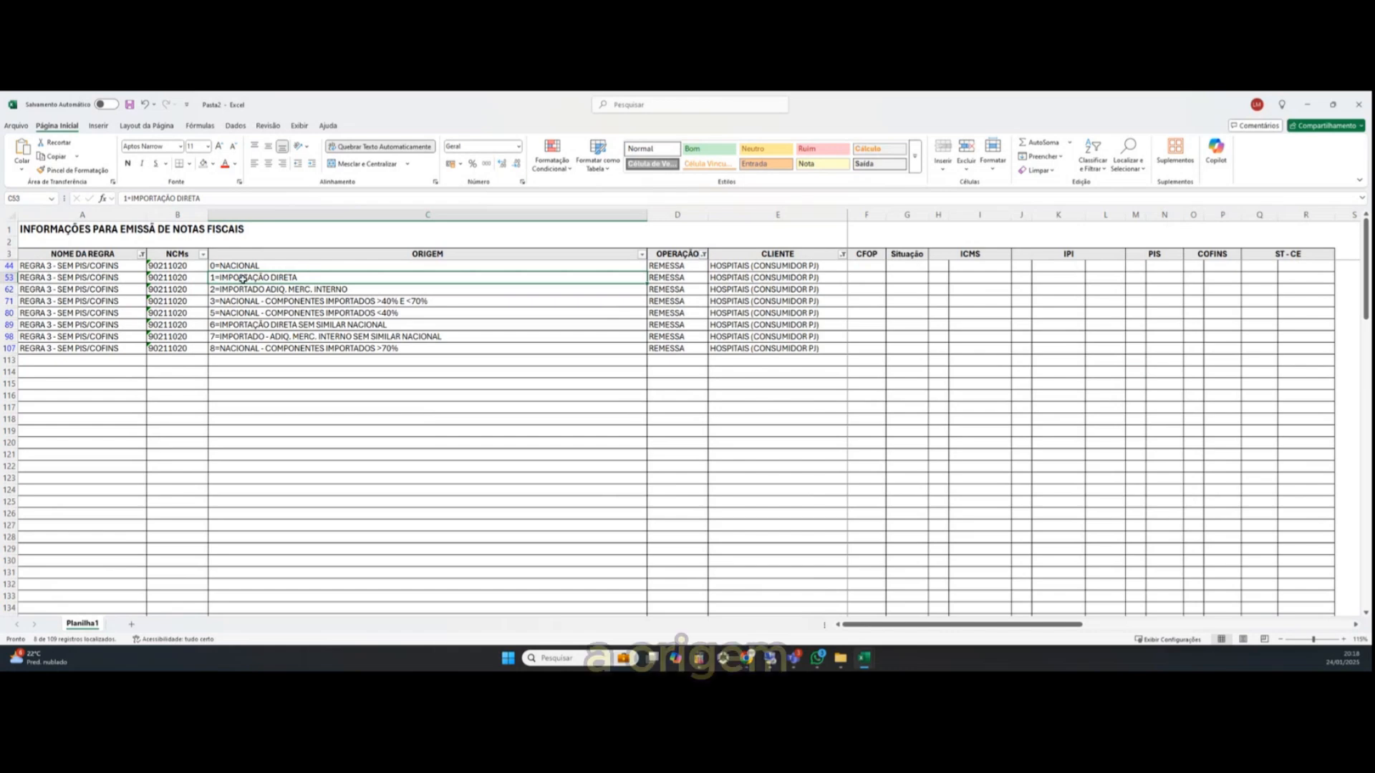
pyautogui.click(257, 290)
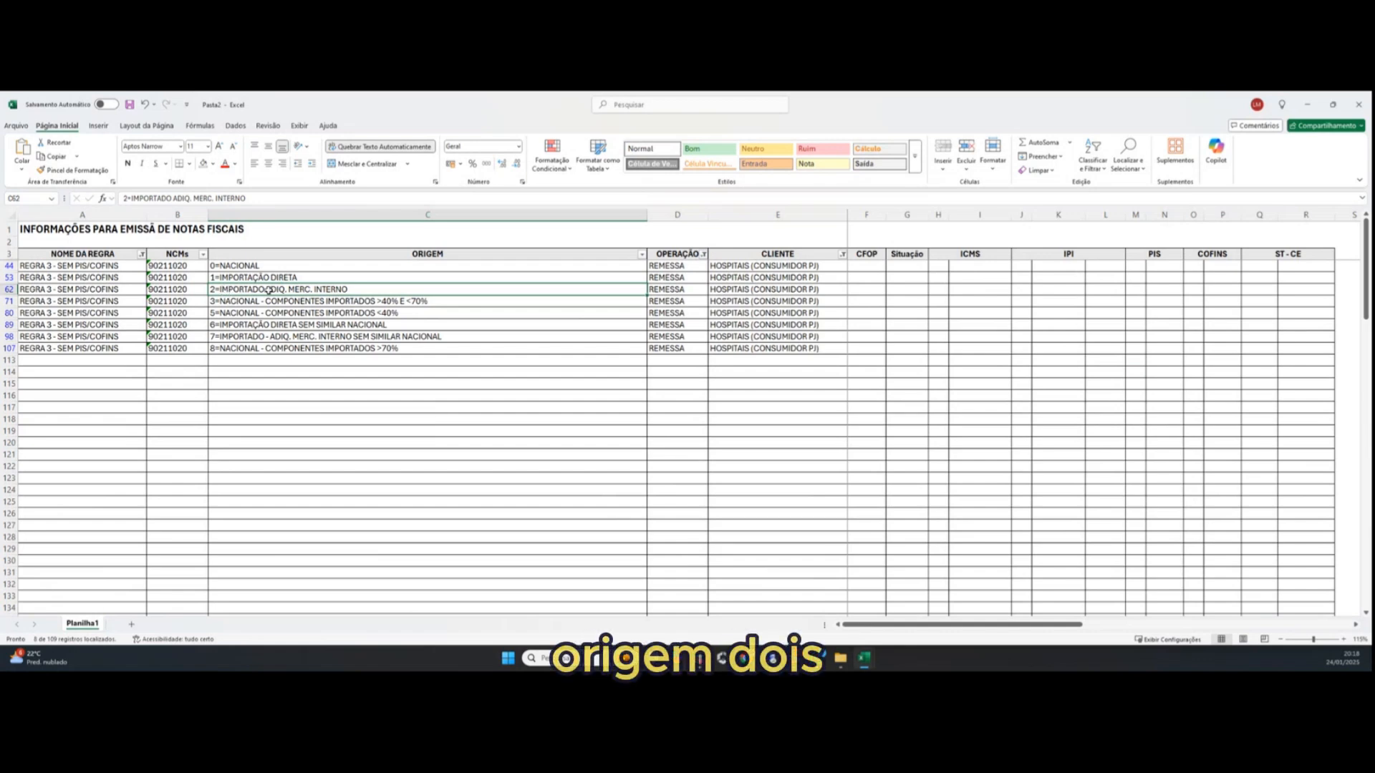
pyautogui.click(267, 325)
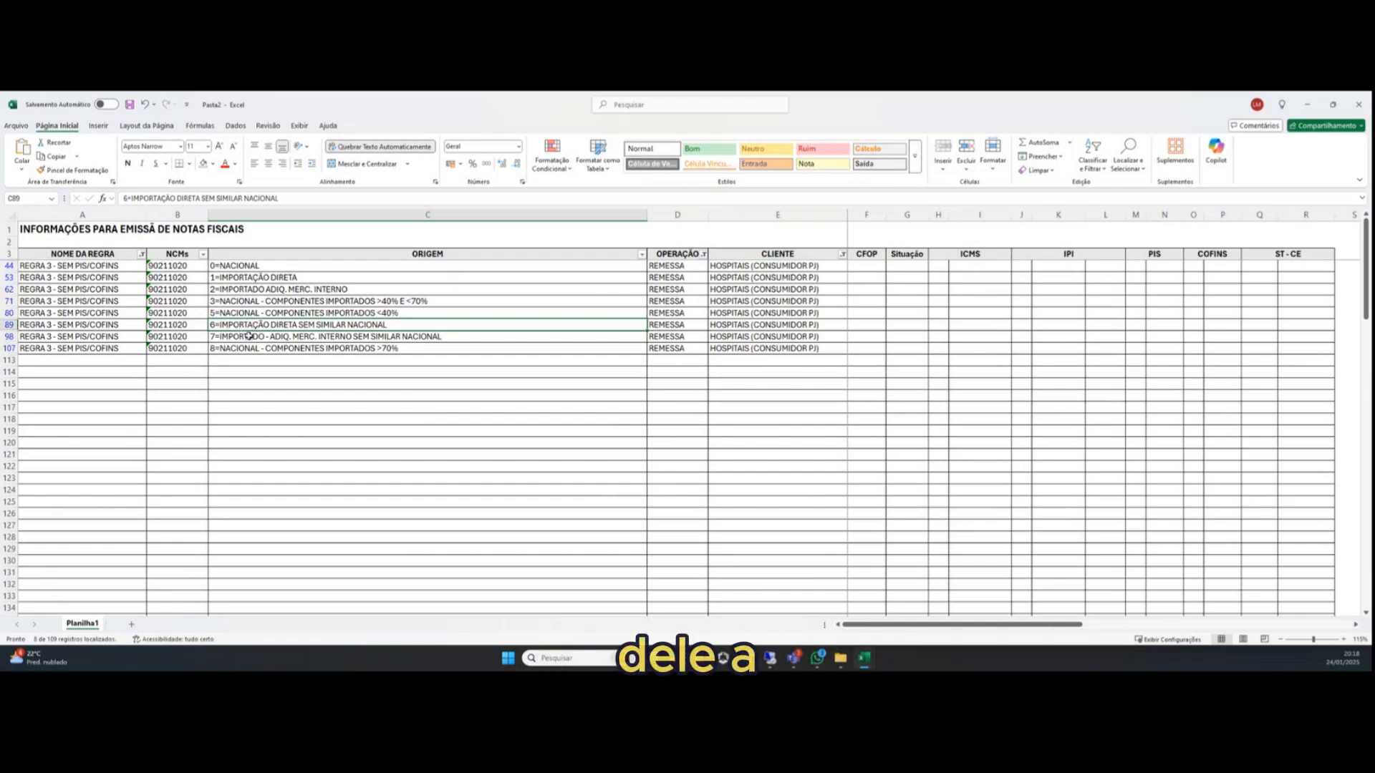
pyautogui.click(249, 336)
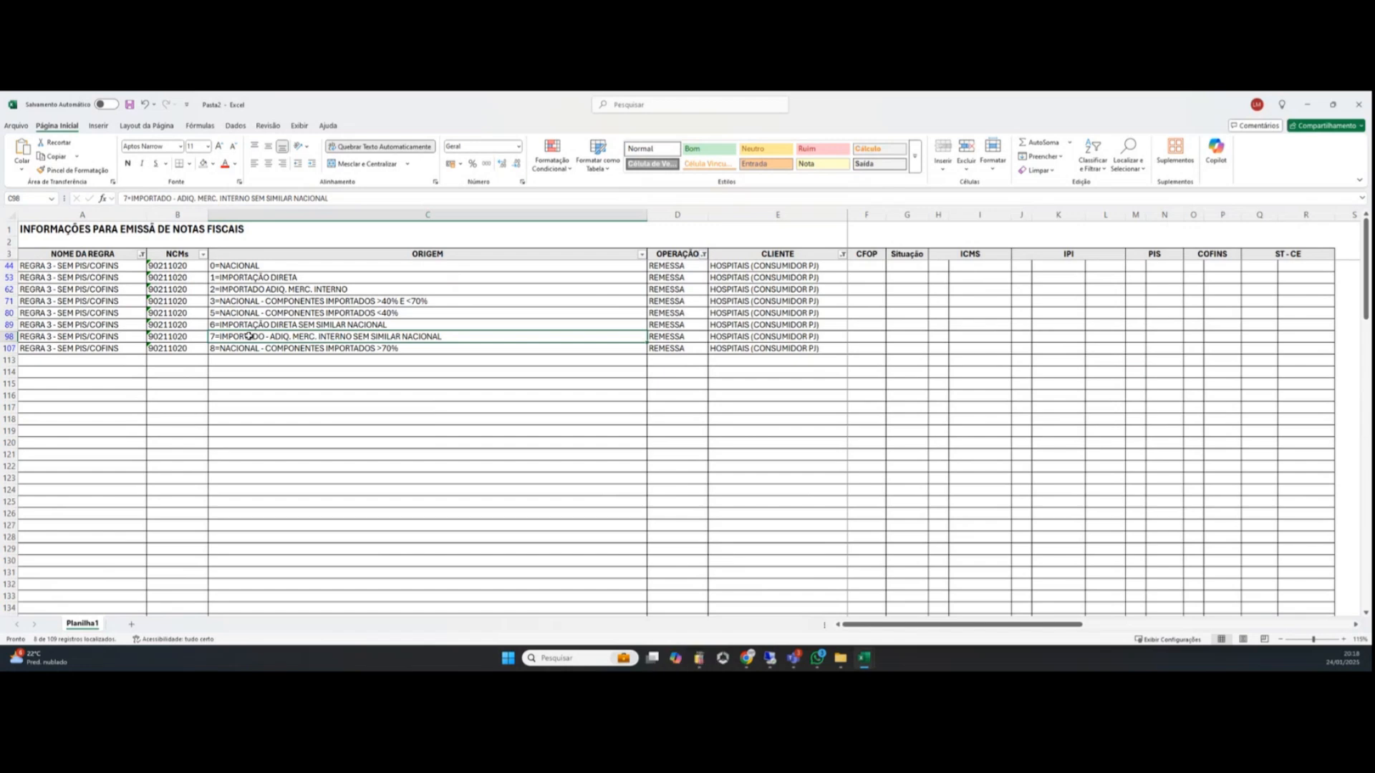
pyautogui.click(241, 326)
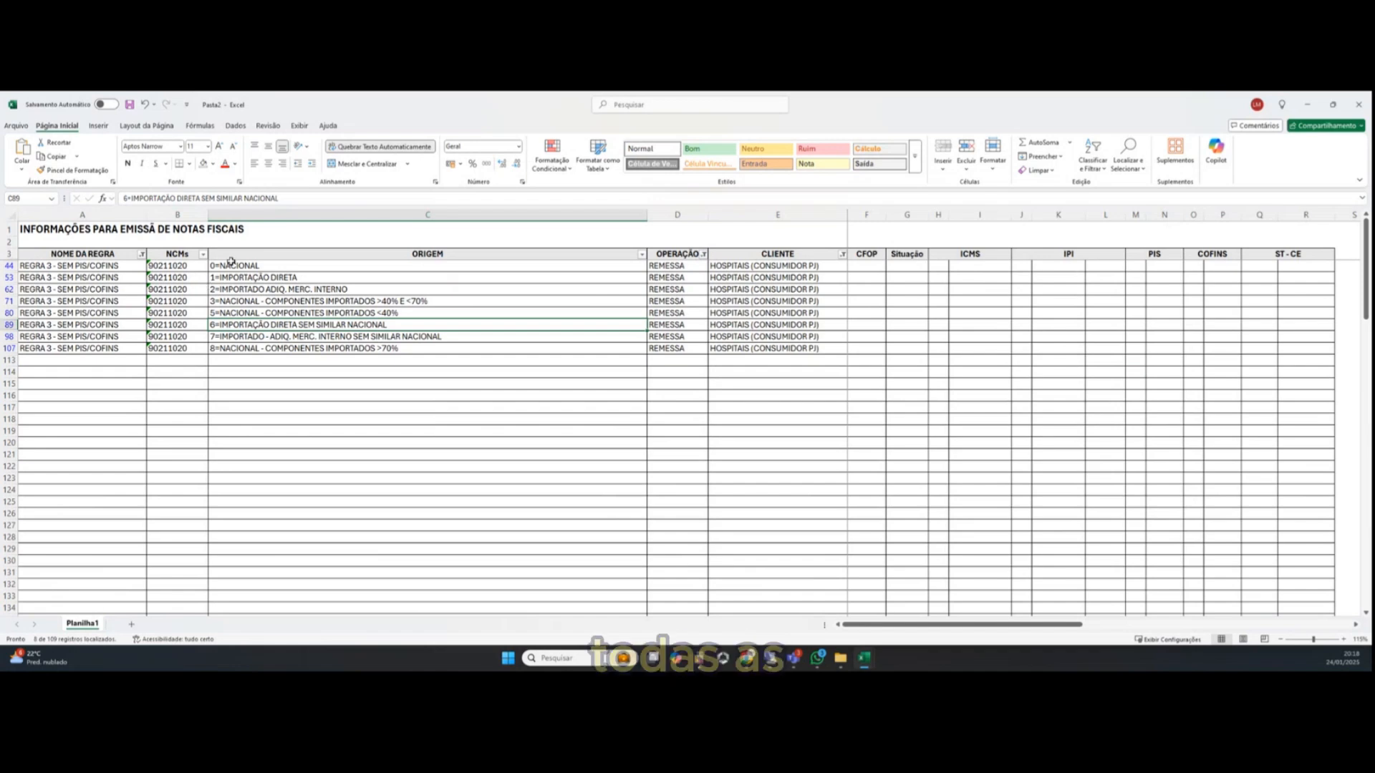
pyautogui.click(305, 349)
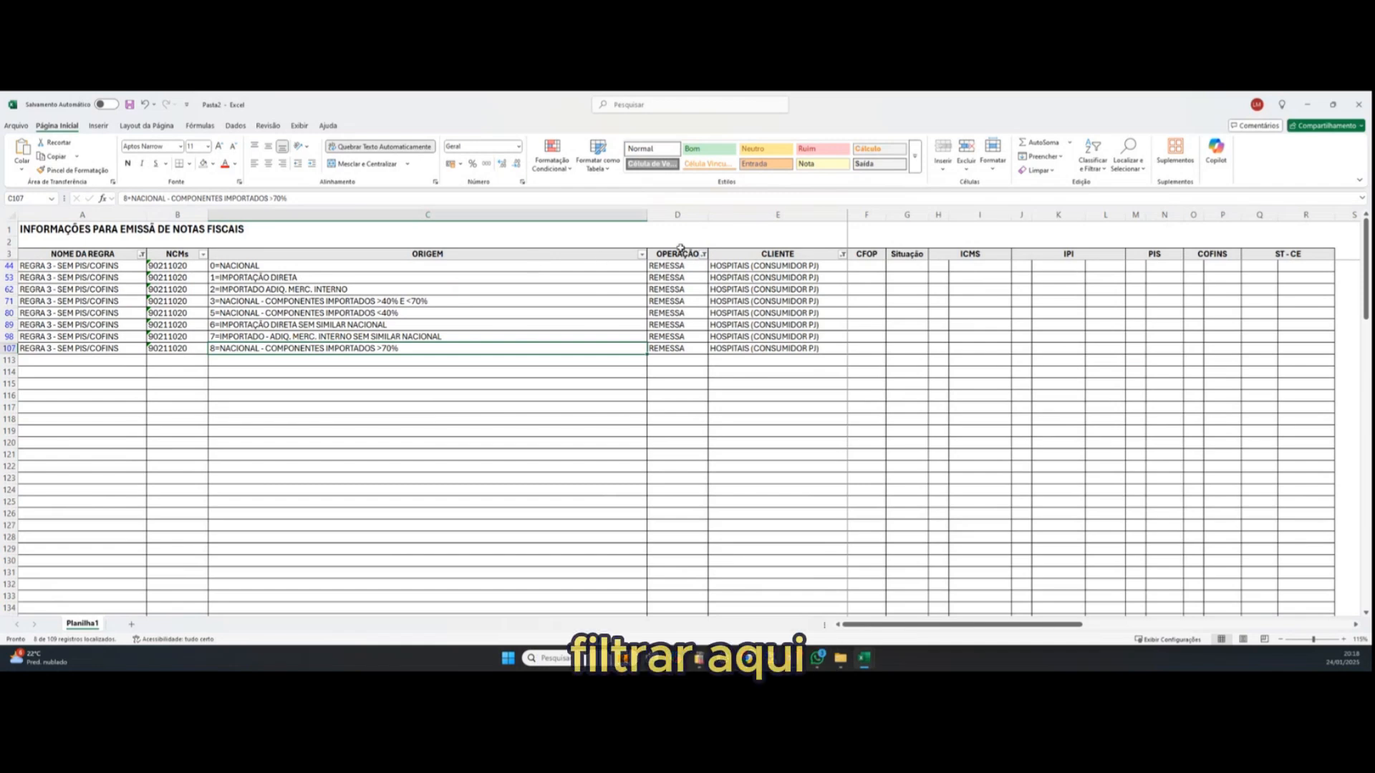
# Step: Filter the ORIGEM column to show only 0=NACIONAL
pyautogui.click(642, 255)
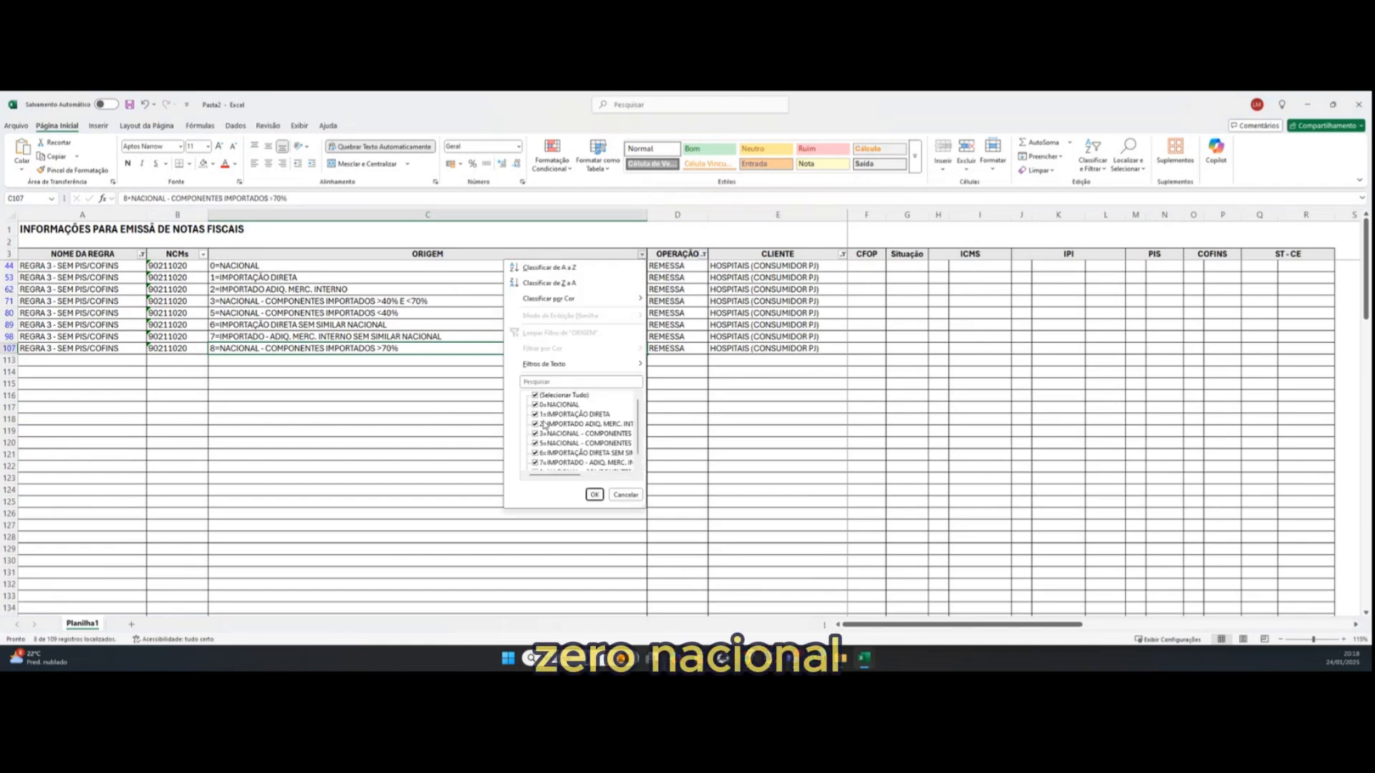
pyautogui.click(535, 395)
pyautogui.click(535, 405)
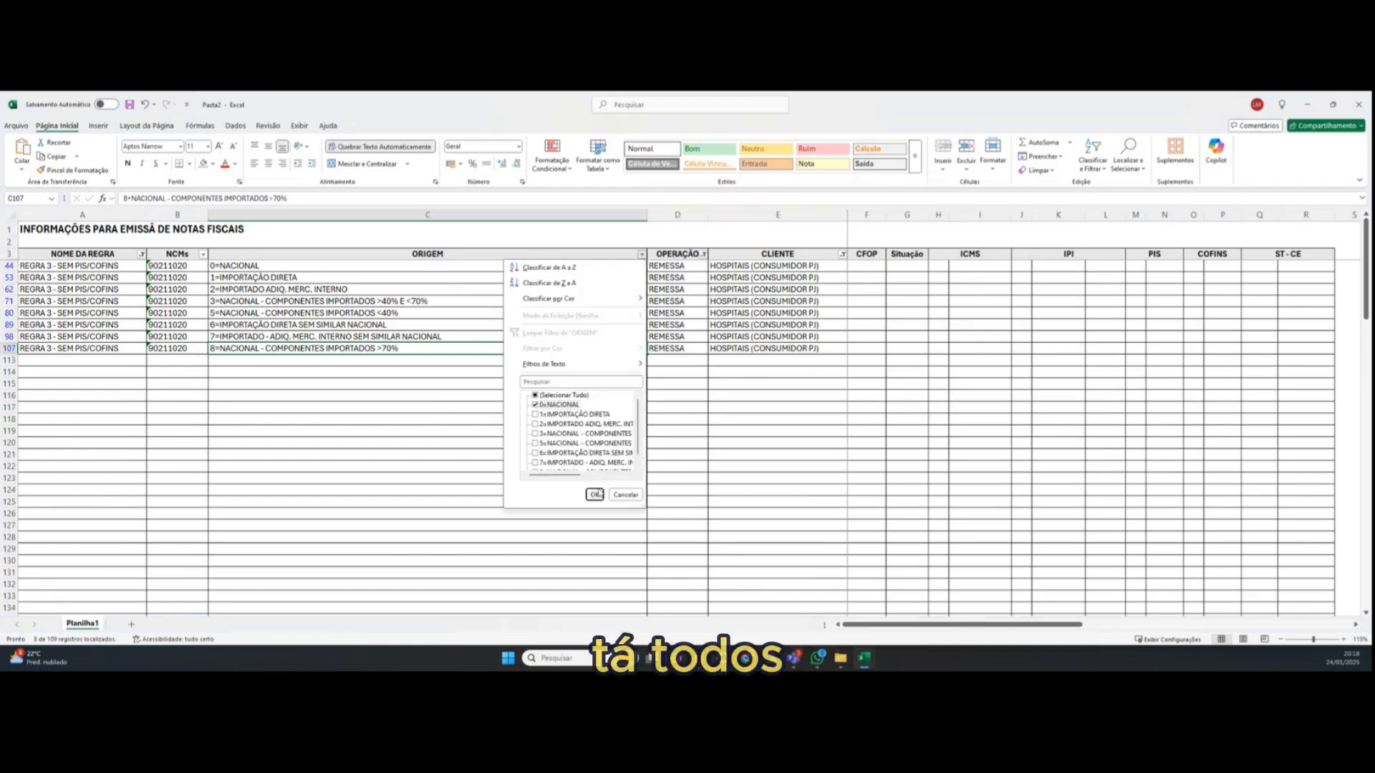
pyautogui.click(595, 494)
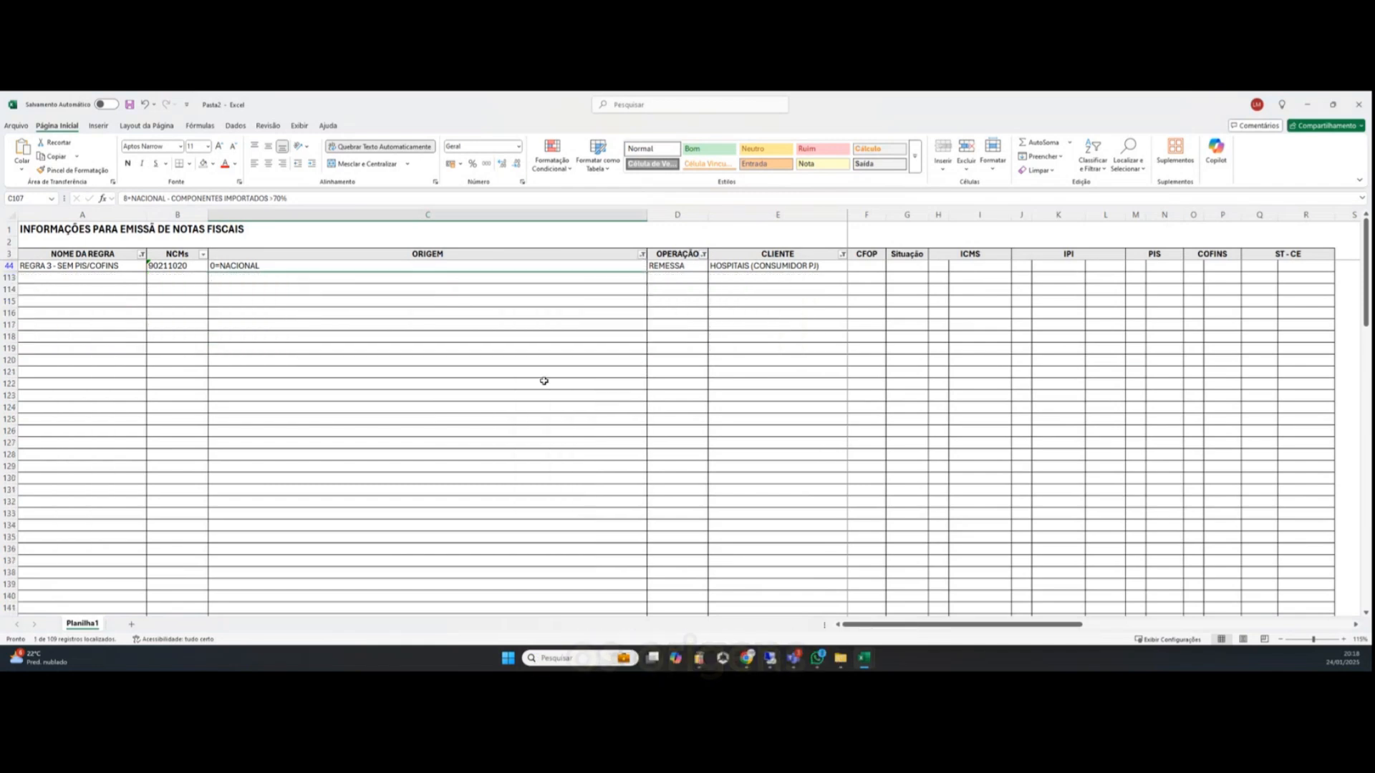
# Step: Add RETORNO and VENDA to the OPERAÇÃO filter and review the VENDA, REMESSA and RETORNO entries
pyautogui.click(703, 255)
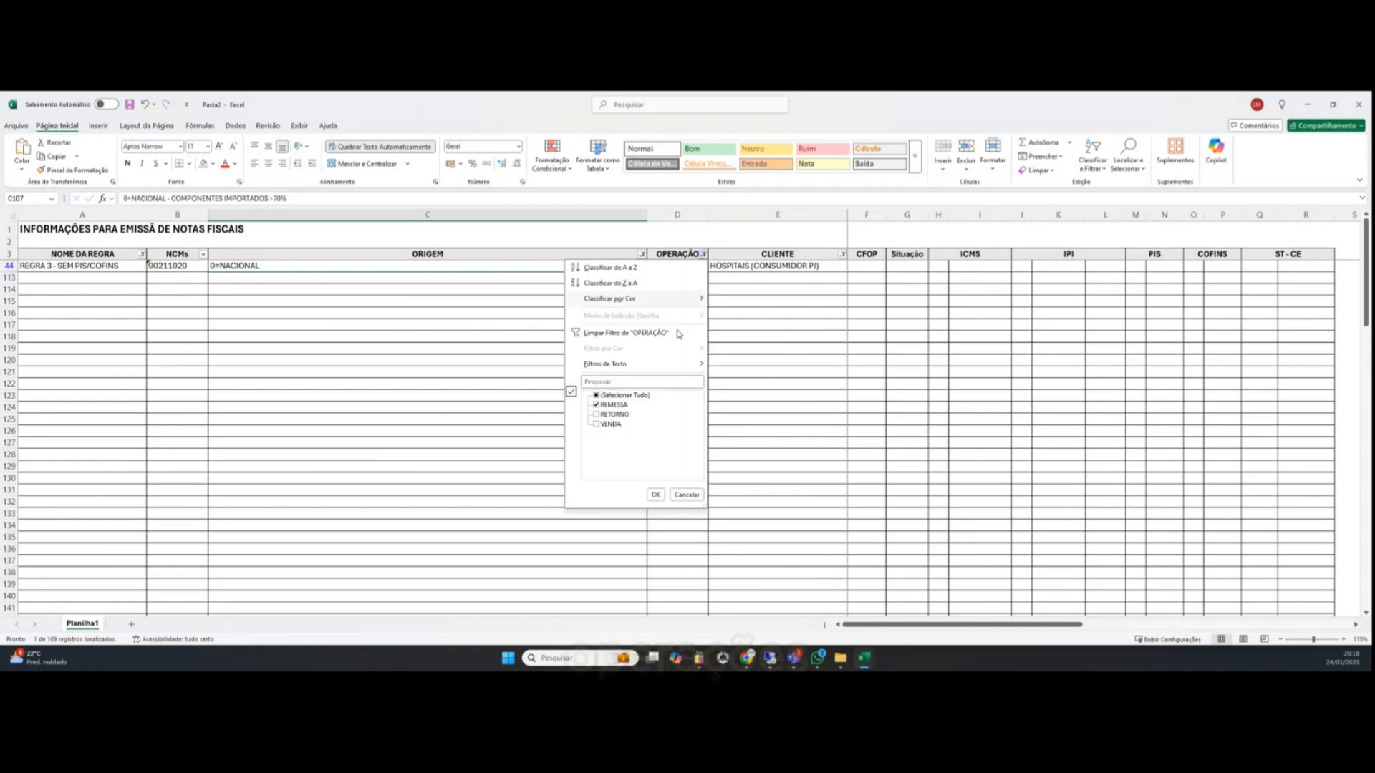
pyautogui.click(596, 414)
pyautogui.click(596, 424)
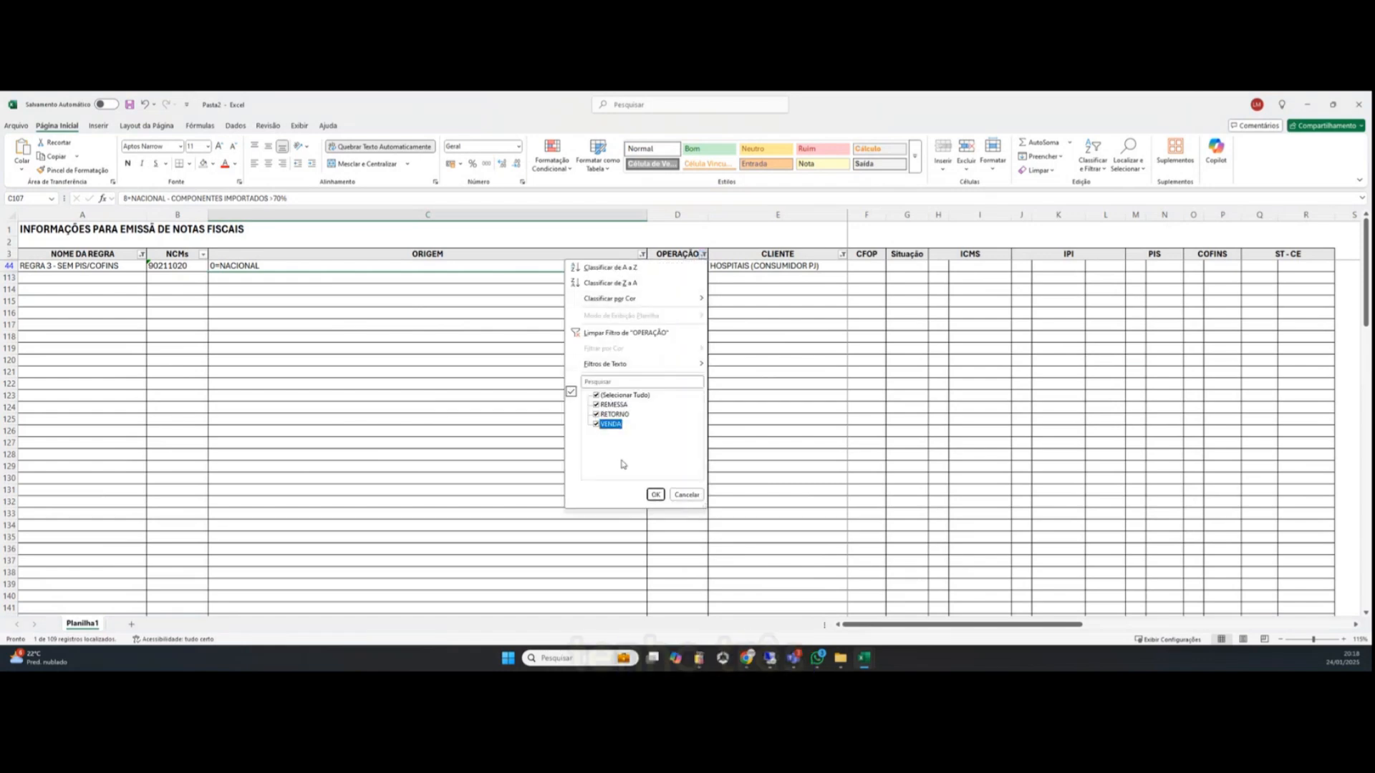
pyautogui.click(655, 494)
pyautogui.click(684, 268)
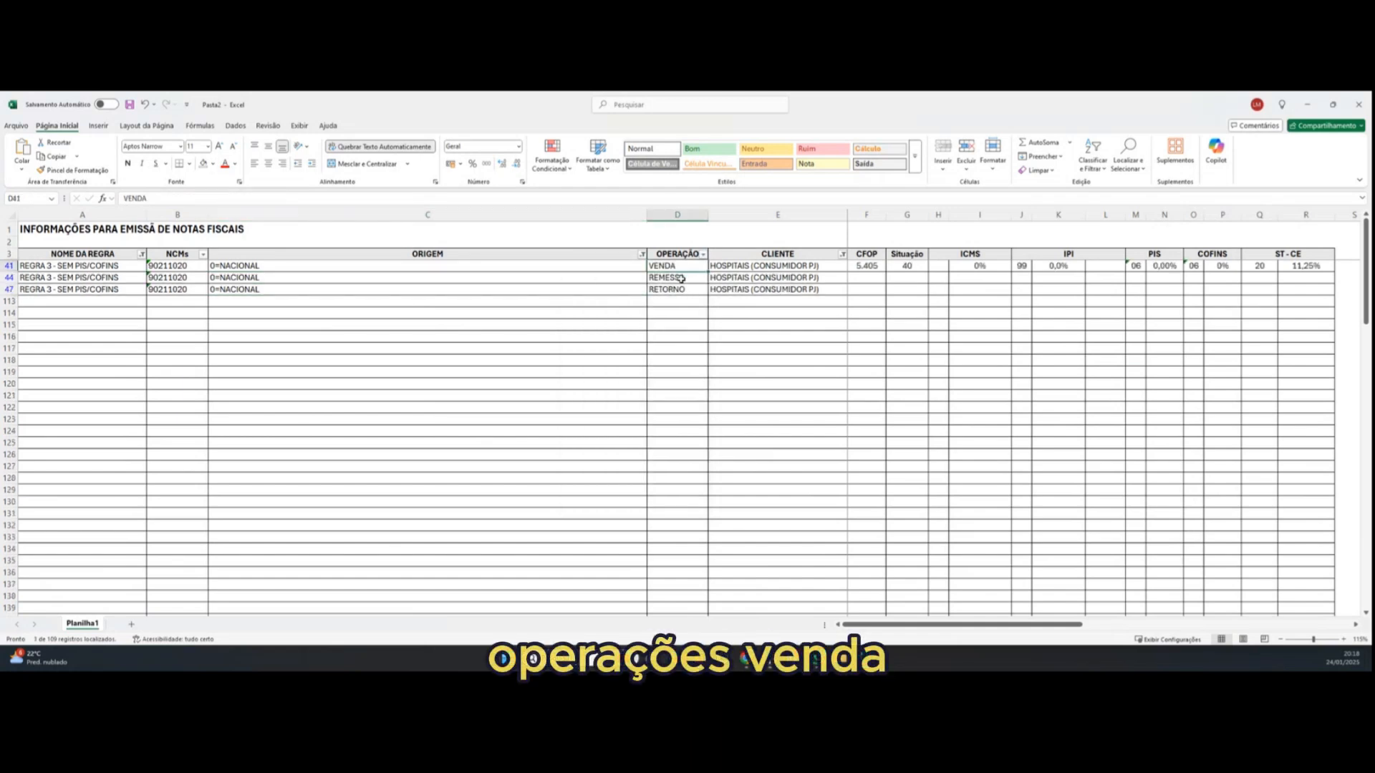
pyautogui.click(680, 278)
pyautogui.click(679, 290)
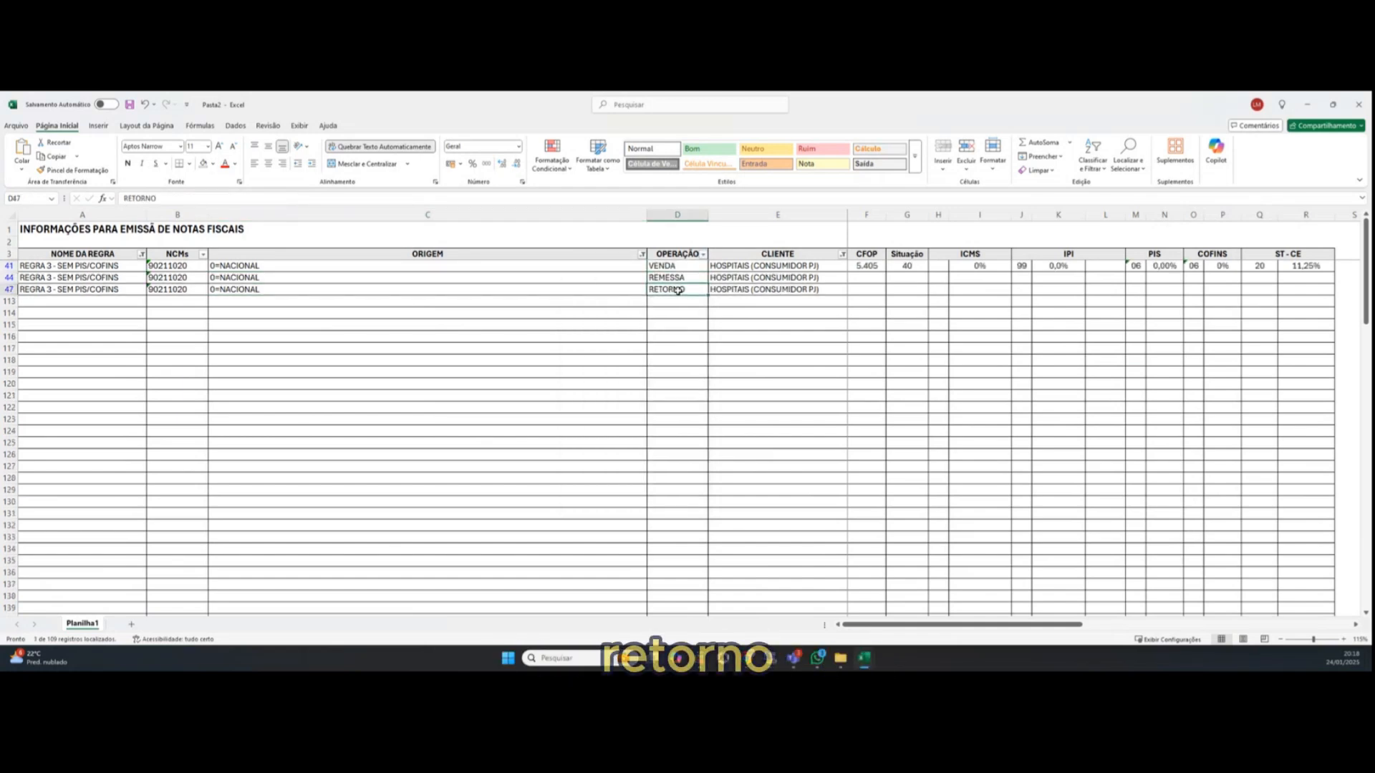
# Step: Filter the OPERAÇÃO column to show only VENDA
pyautogui.click(703, 255)
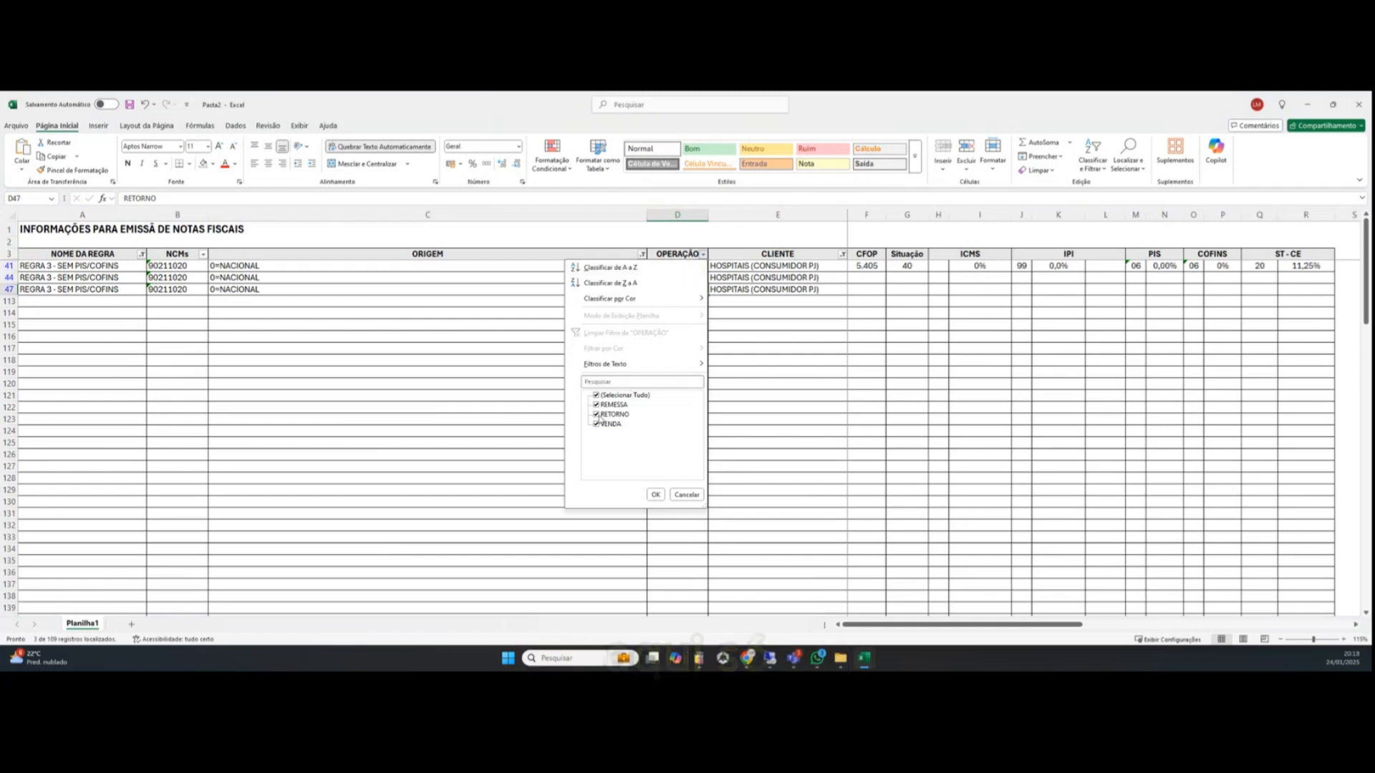
pyautogui.click(598, 414)
pyautogui.click(599, 406)
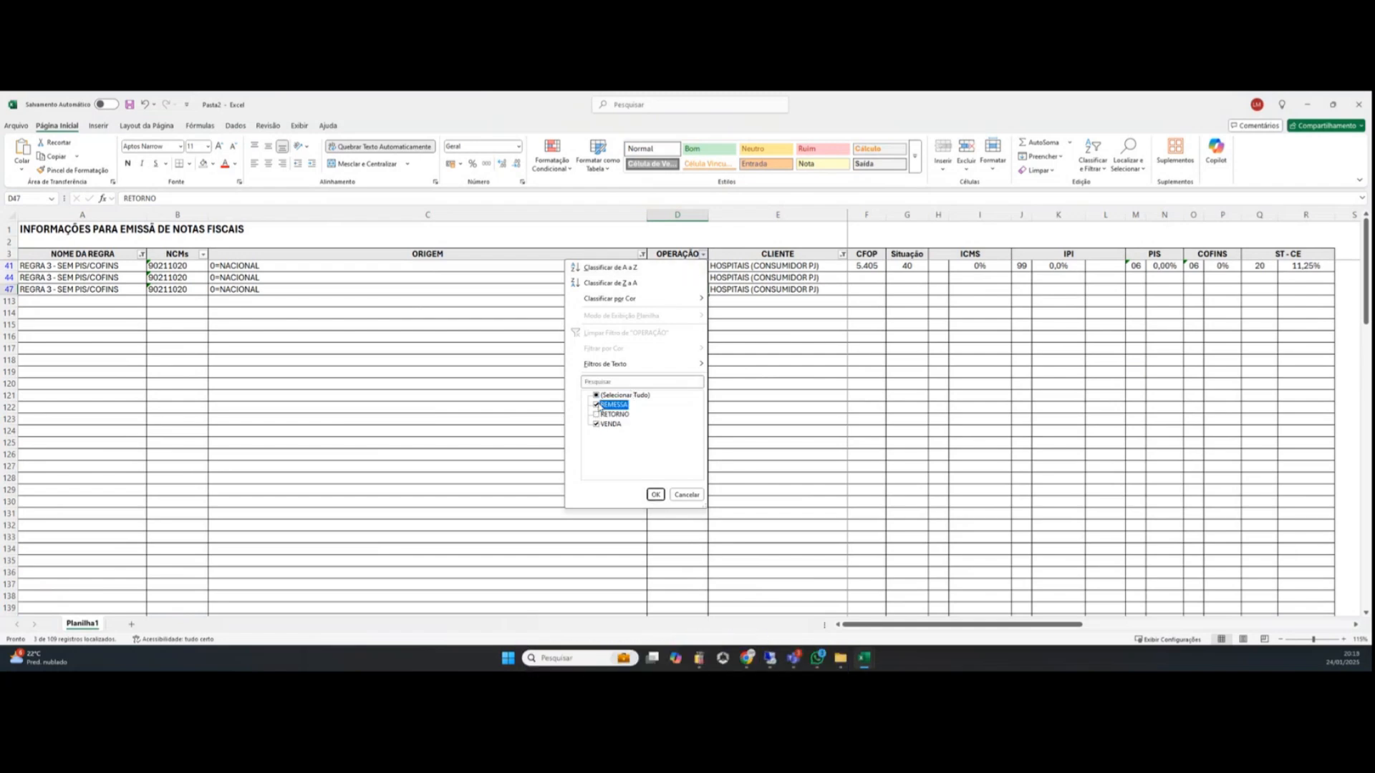
pyautogui.click(654, 494)
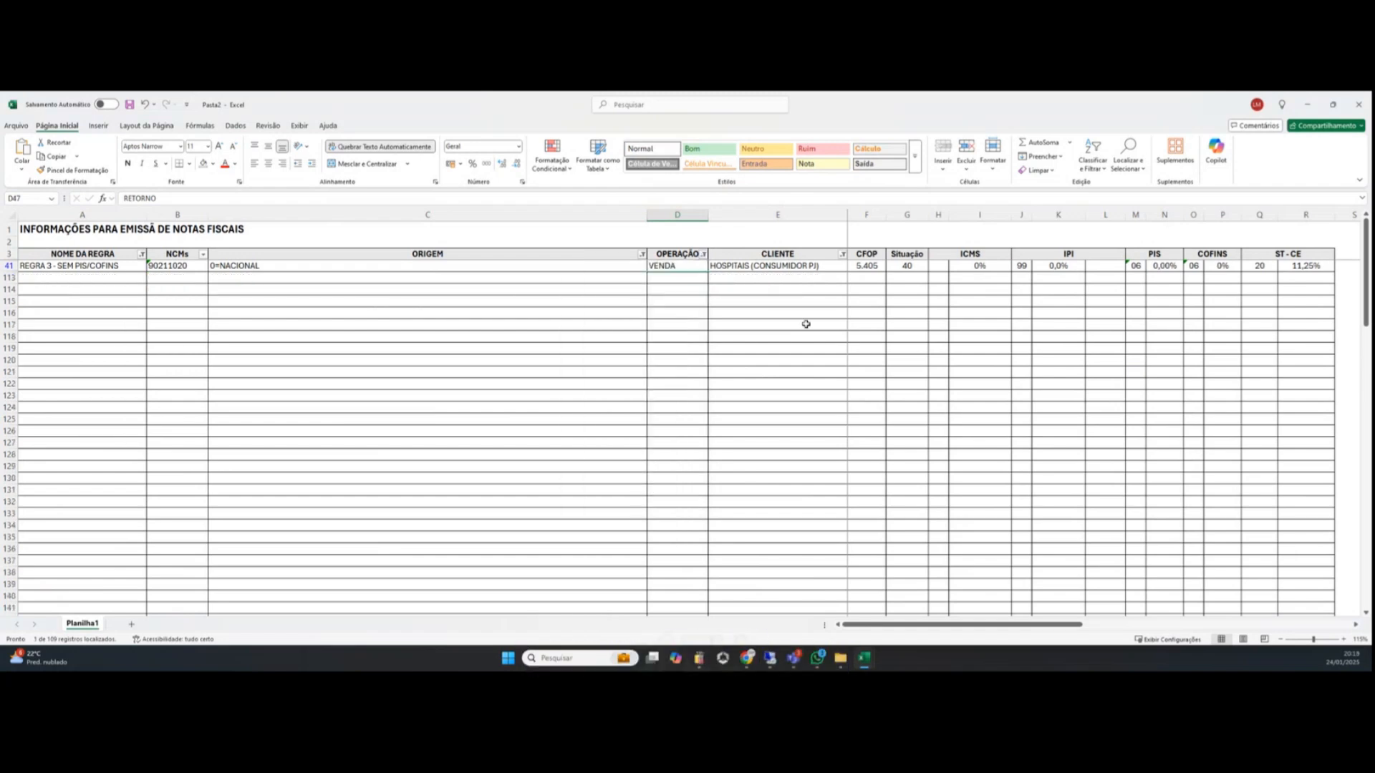
# Step: Include all customer types in the CLIENTE filter and review the HOSPITAIS (CONSUMIDOR PJ) and REVENDAS entries
pyautogui.click(843, 258)
pyautogui.click(746, 425)
pyautogui.click(797, 495)
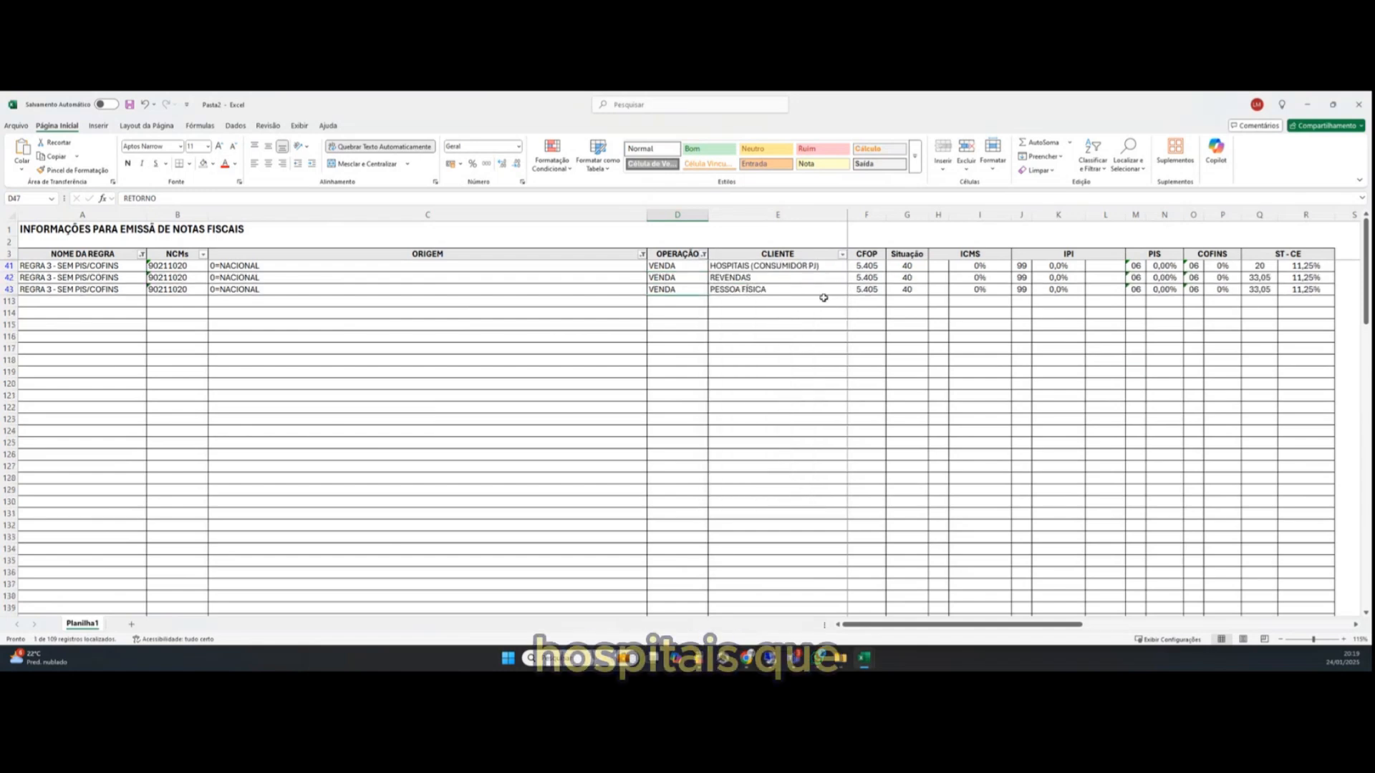
pyautogui.click(799, 278)
pyautogui.click(797, 267)
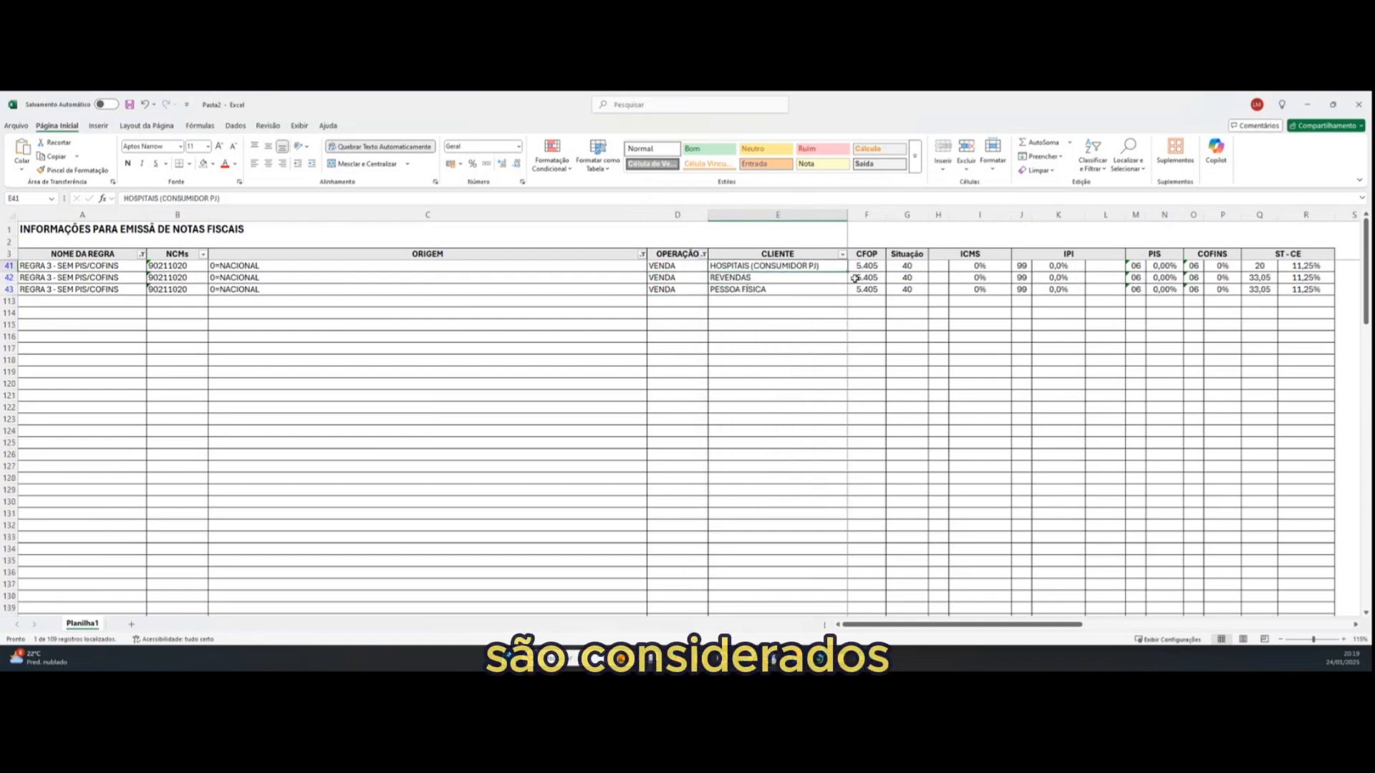
pyautogui.click(746, 280)
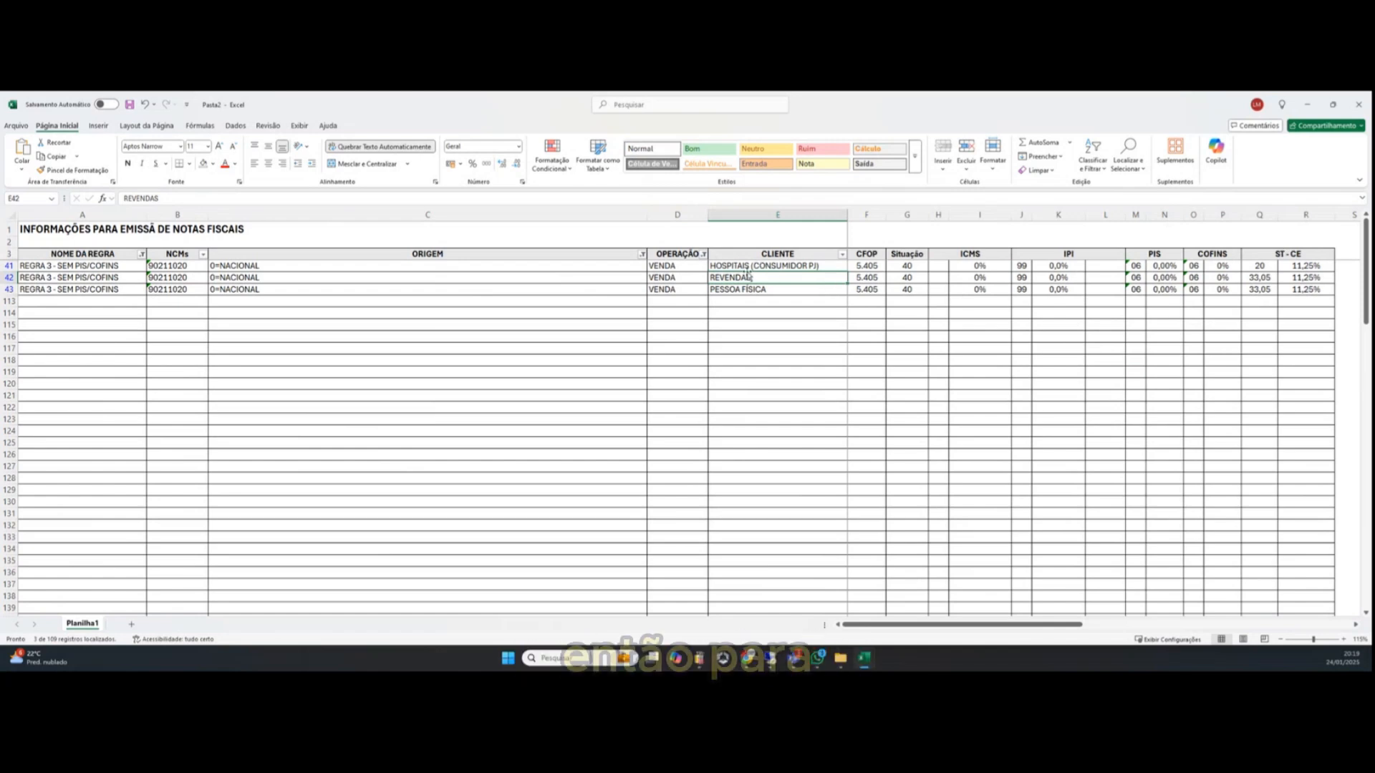
# Step: Review the hospital sale row's rule name, NCM, origin, operation and customer type
pyautogui.click(124, 266)
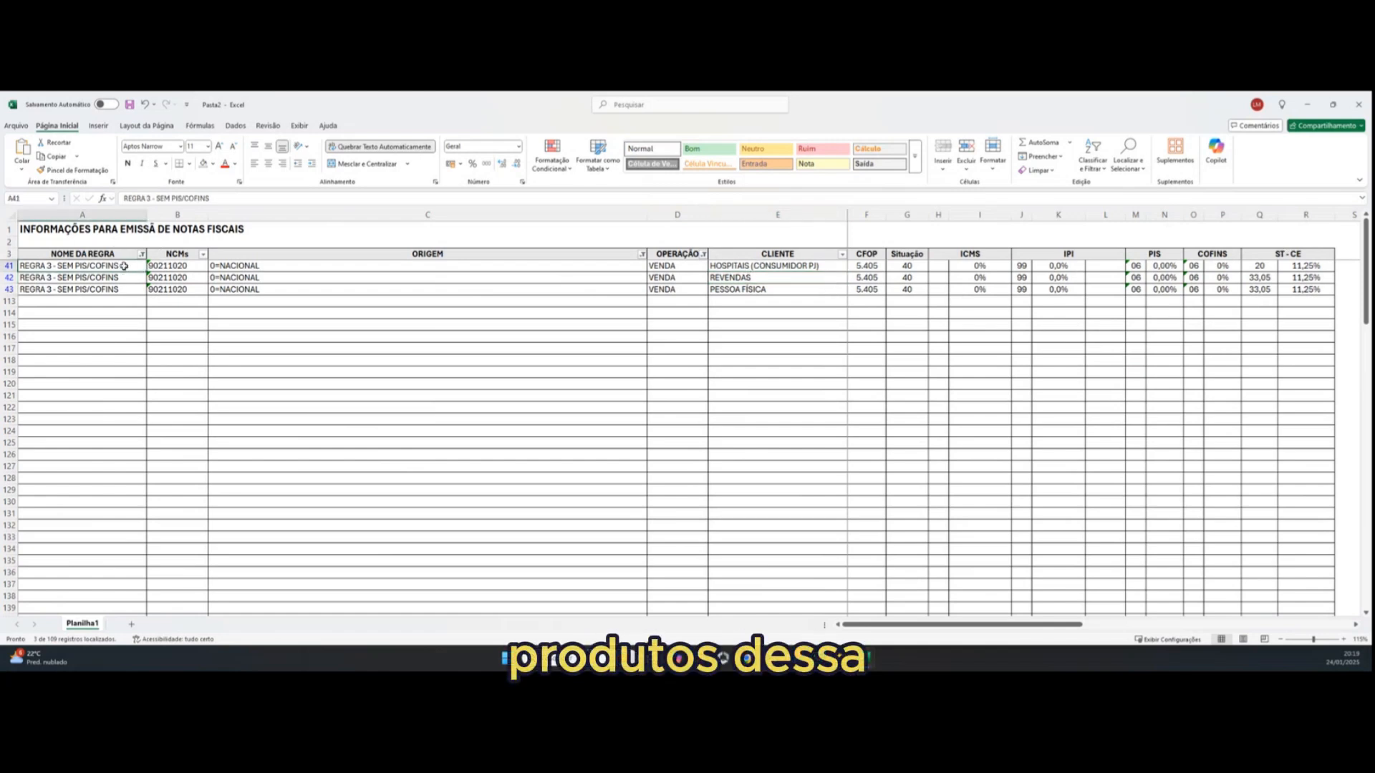
pyautogui.click(161, 265)
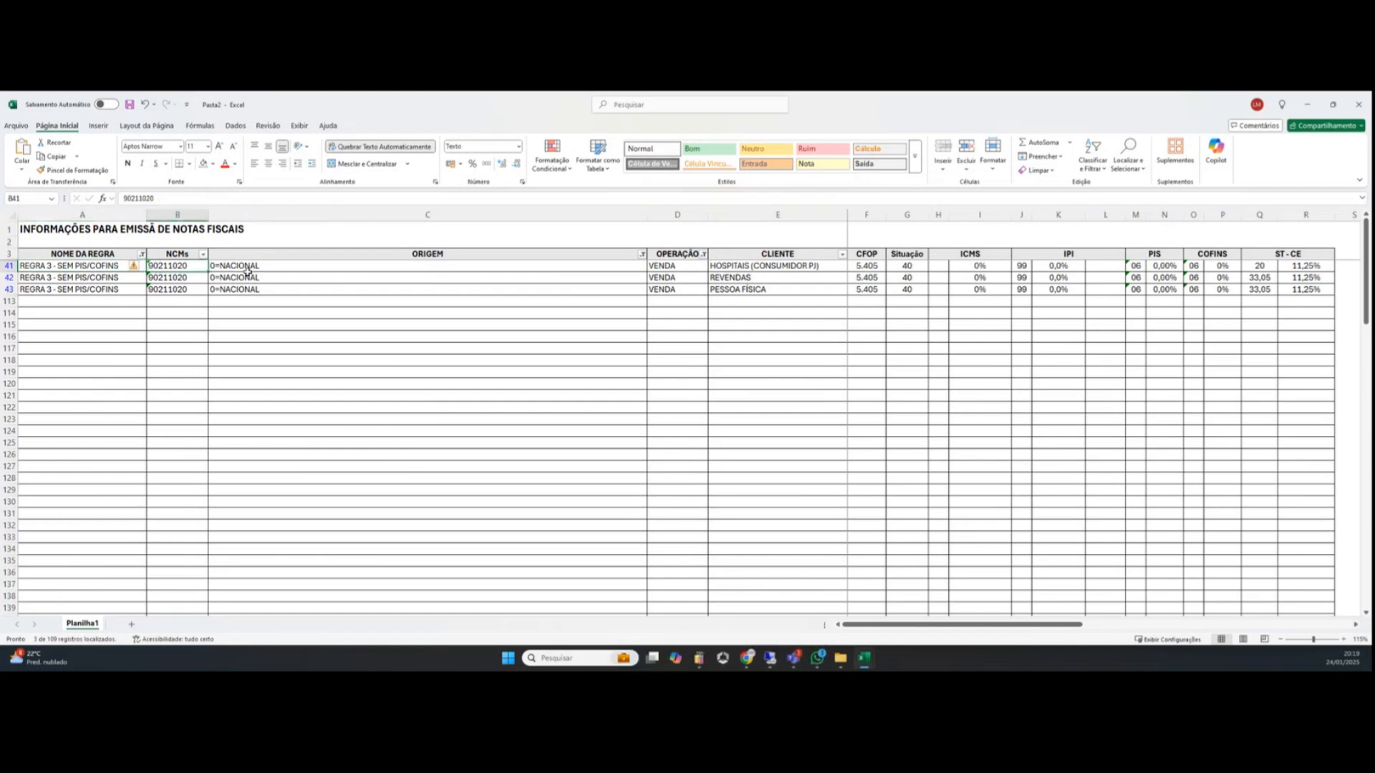
pyautogui.click(270, 268)
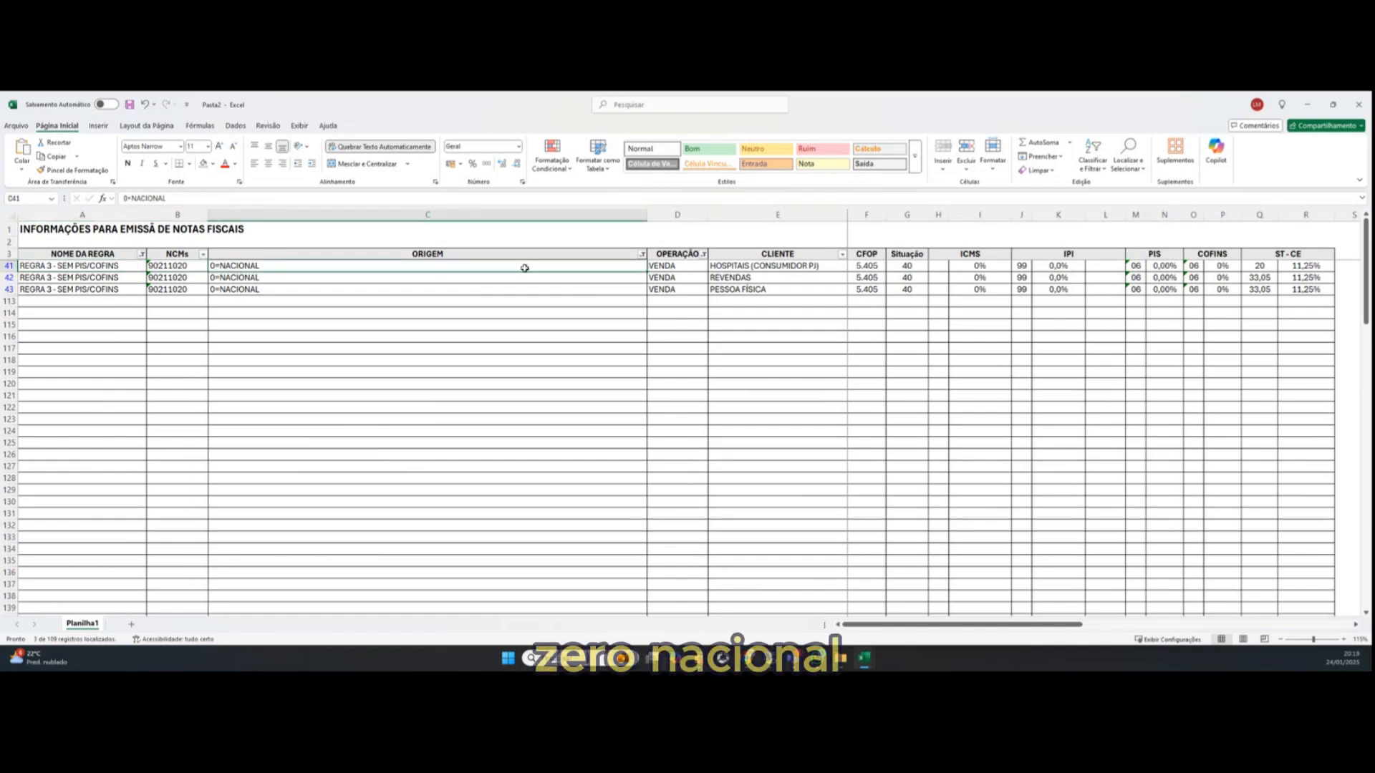
pyautogui.click(689, 264)
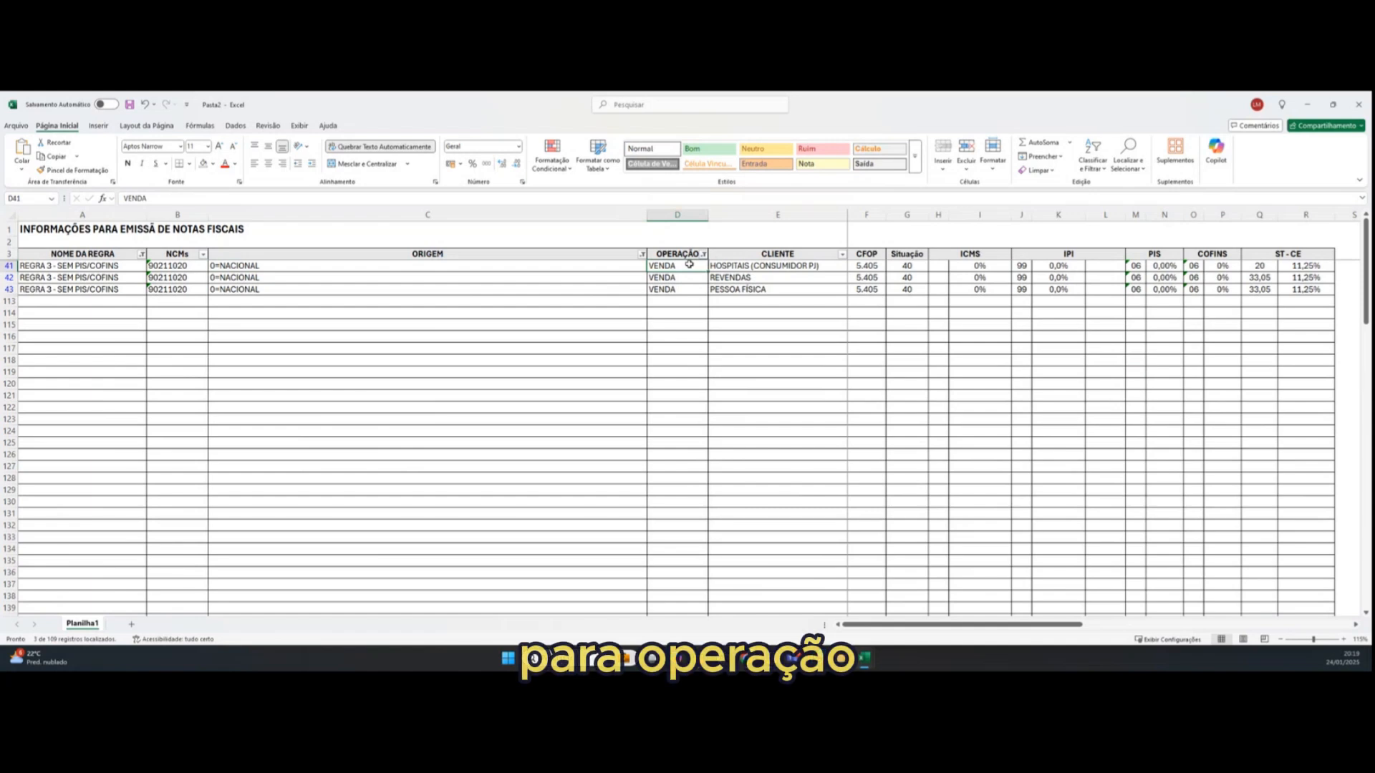
pyautogui.click(737, 267)
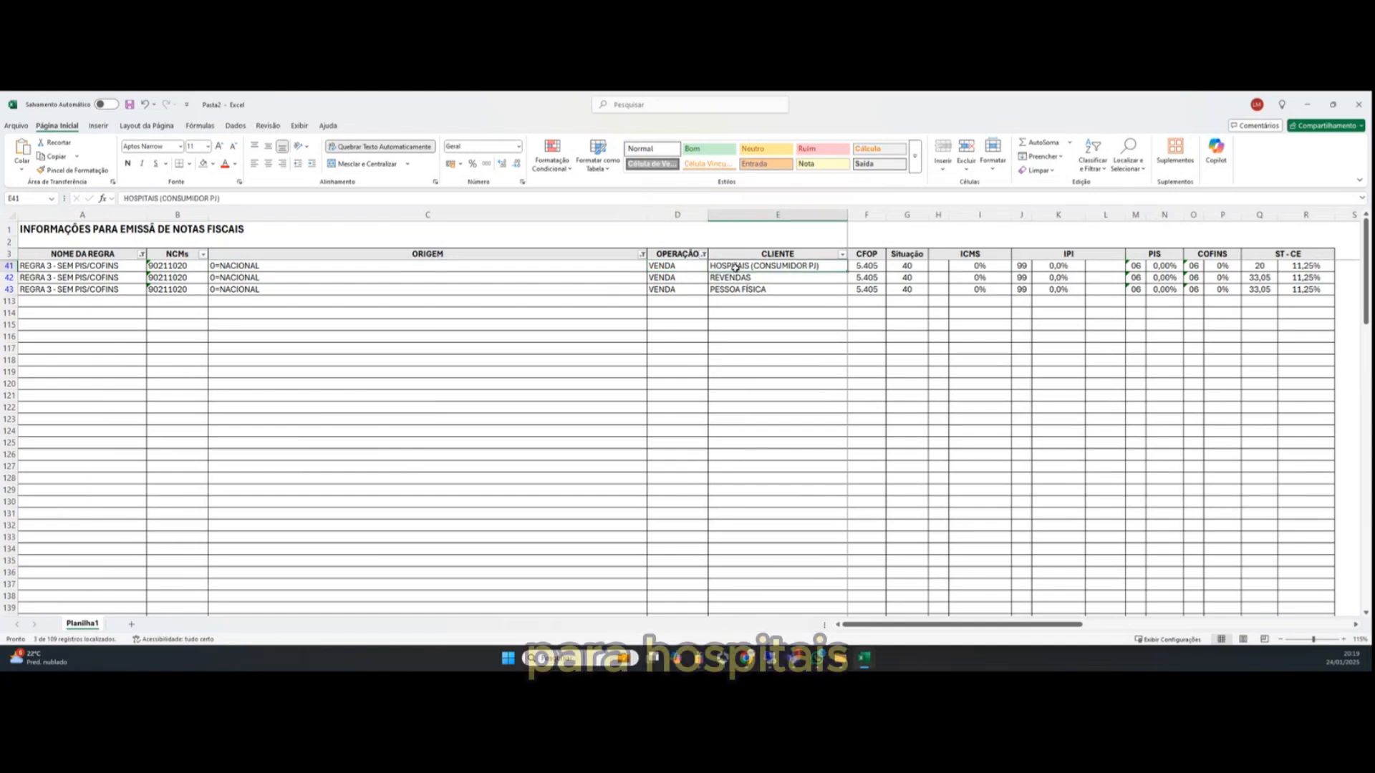
# Step: Examine the CFOP, Situação and ICMS rate in the hospital sale row
pyautogui.click(878, 265)
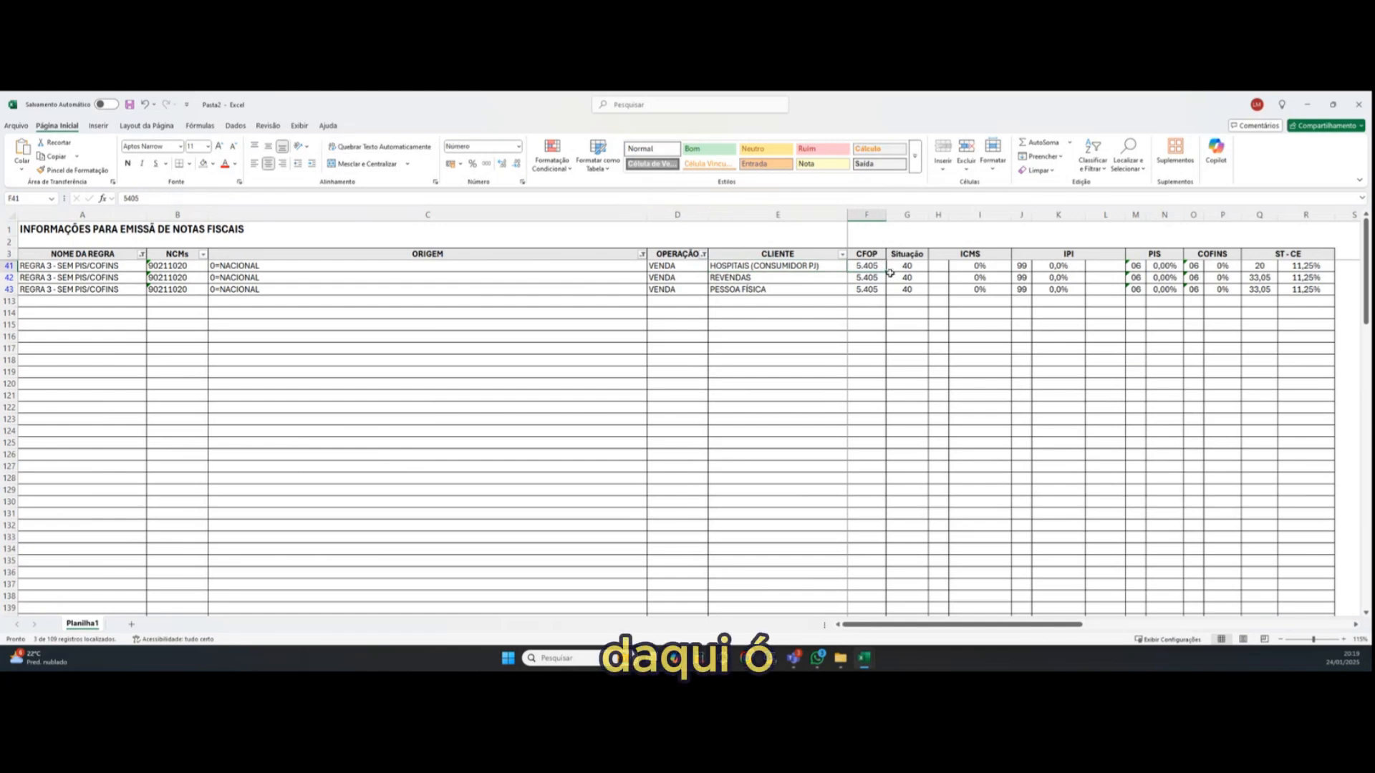
pyautogui.click(903, 269)
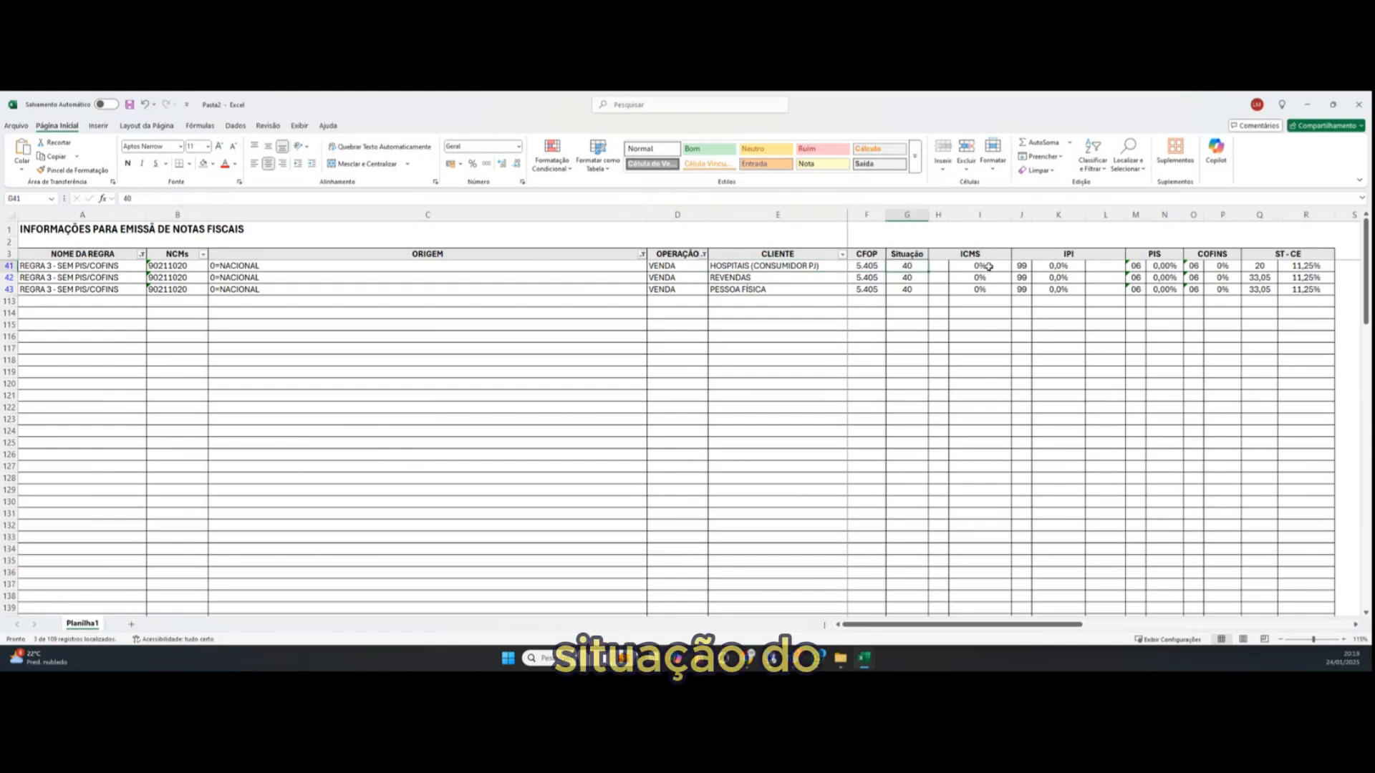
pyautogui.click(989, 267)
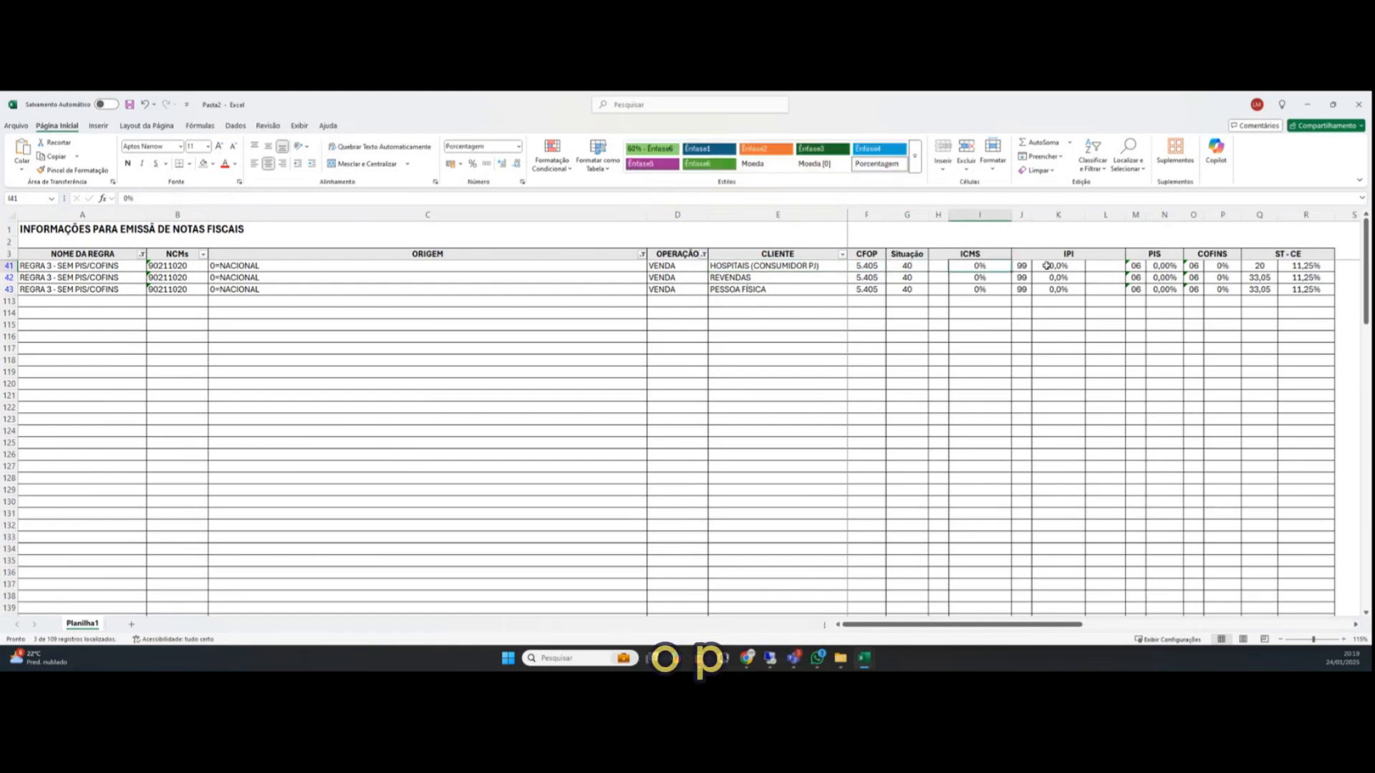
pyautogui.click(925, 265)
pyautogui.click(993, 267)
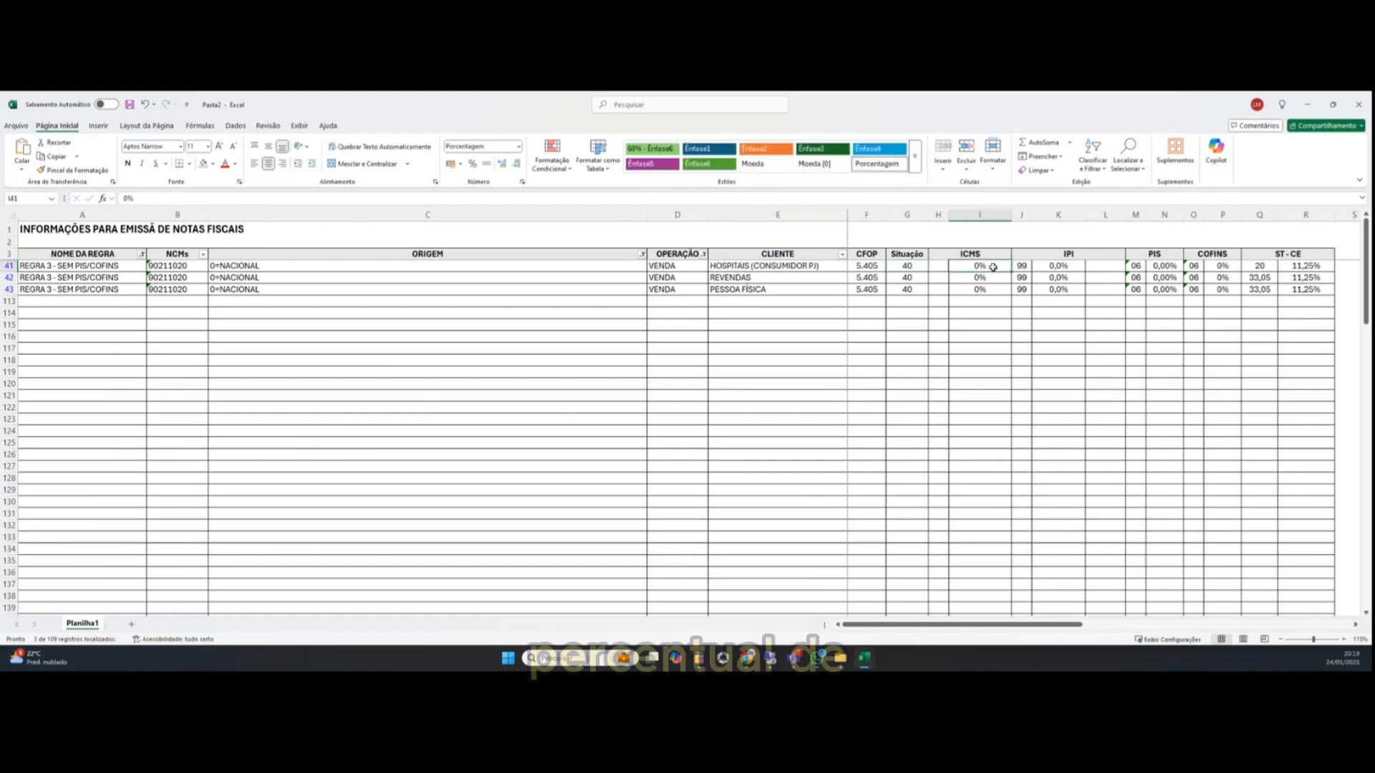
# Step: Examine the IPI and PIS codes and rates and the COFINS code in the hospital sale row
pyautogui.click(1112, 254)
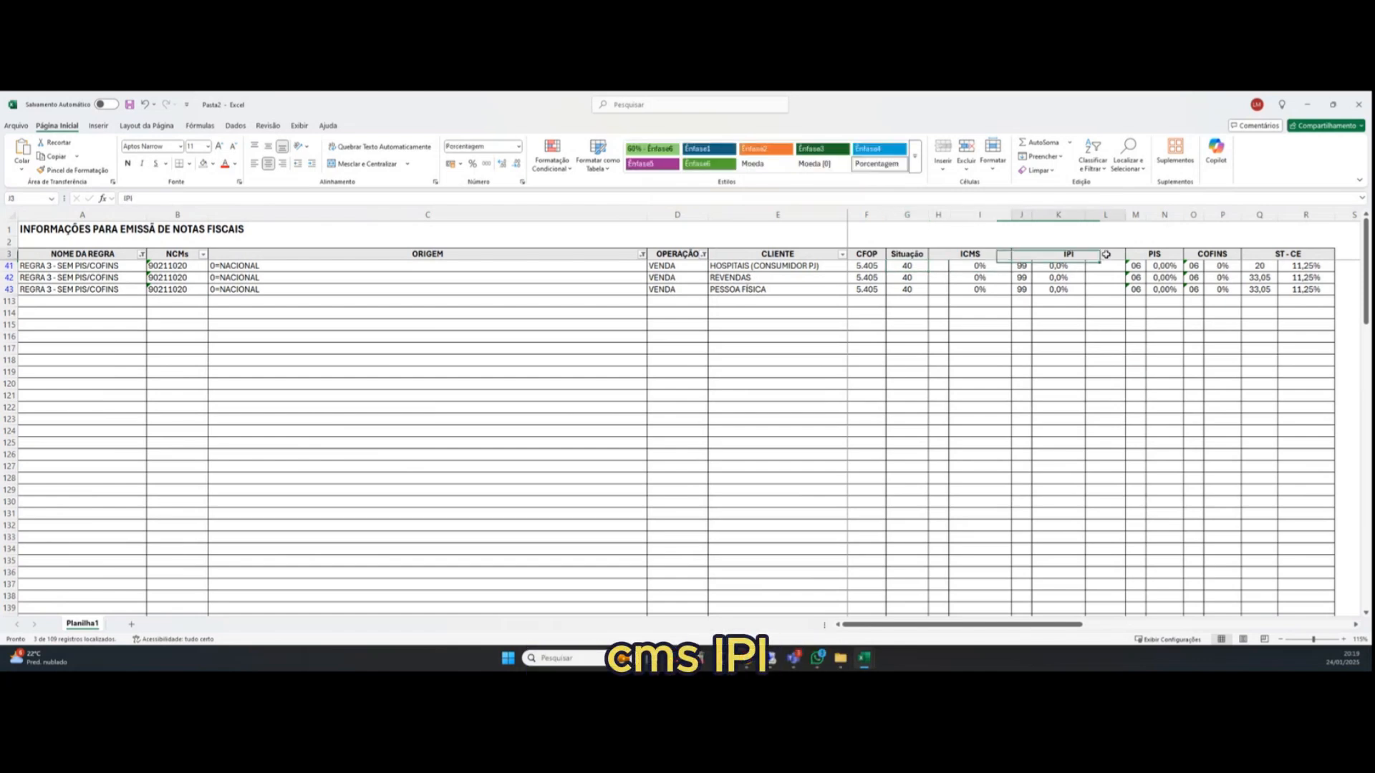
pyautogui.click(1025, 266)
pyautogui.click(1052, 265)
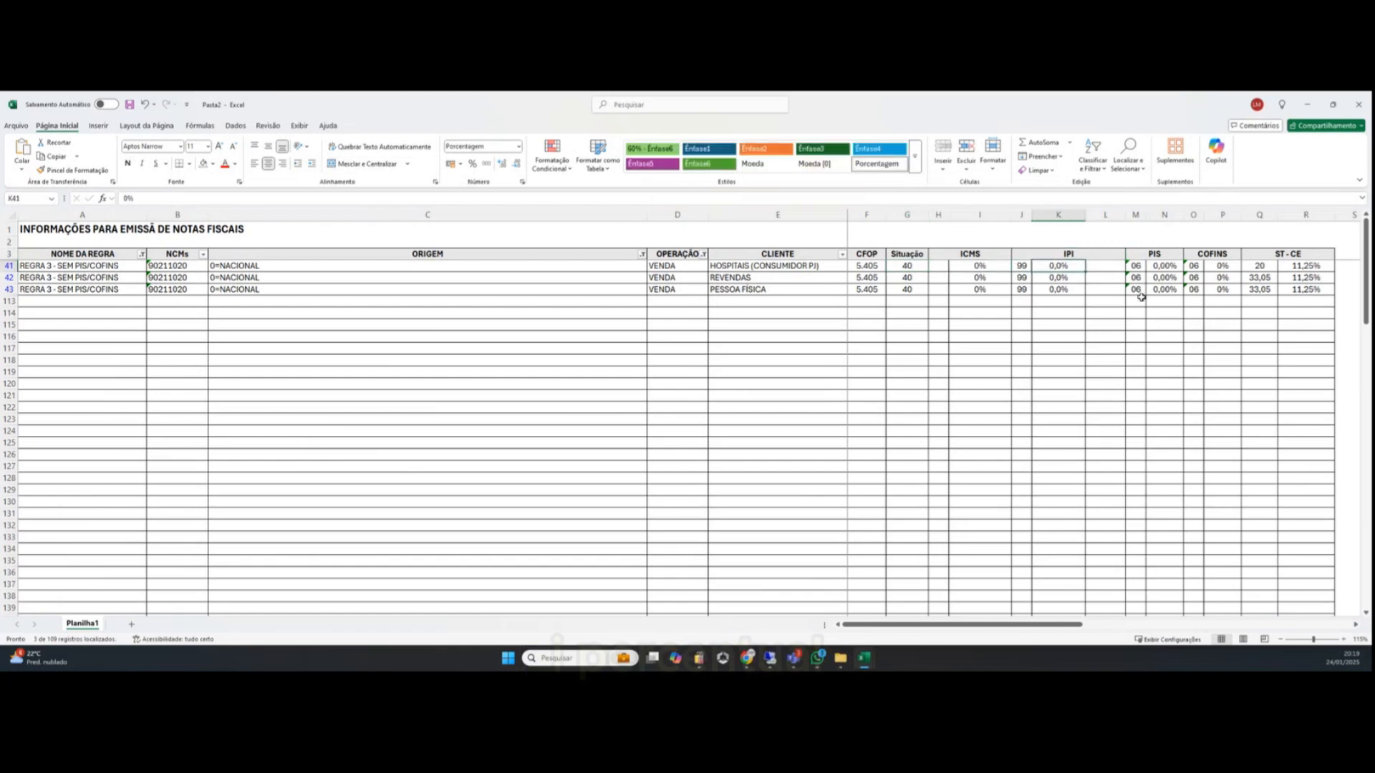
pyautogui.click(1151, 255)
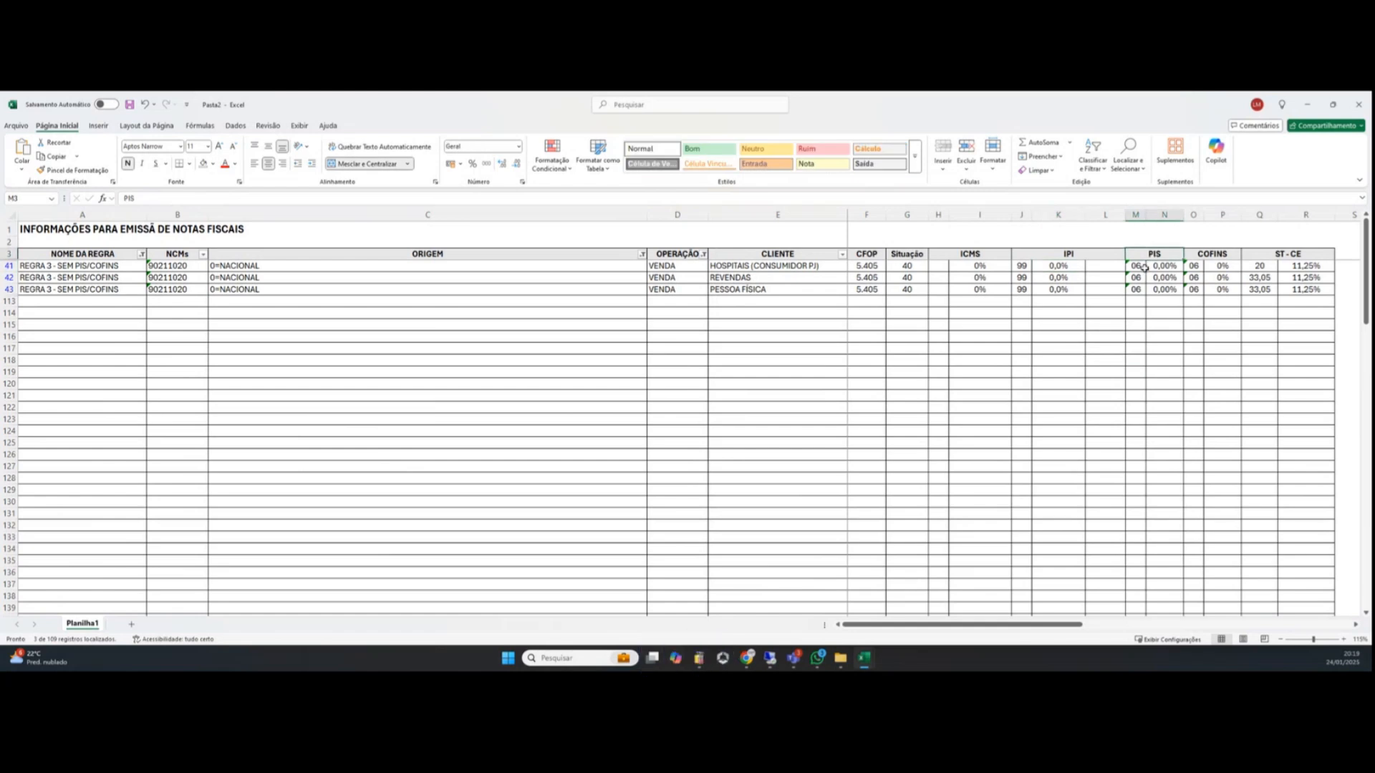
pyautogui.click(1138, 267)
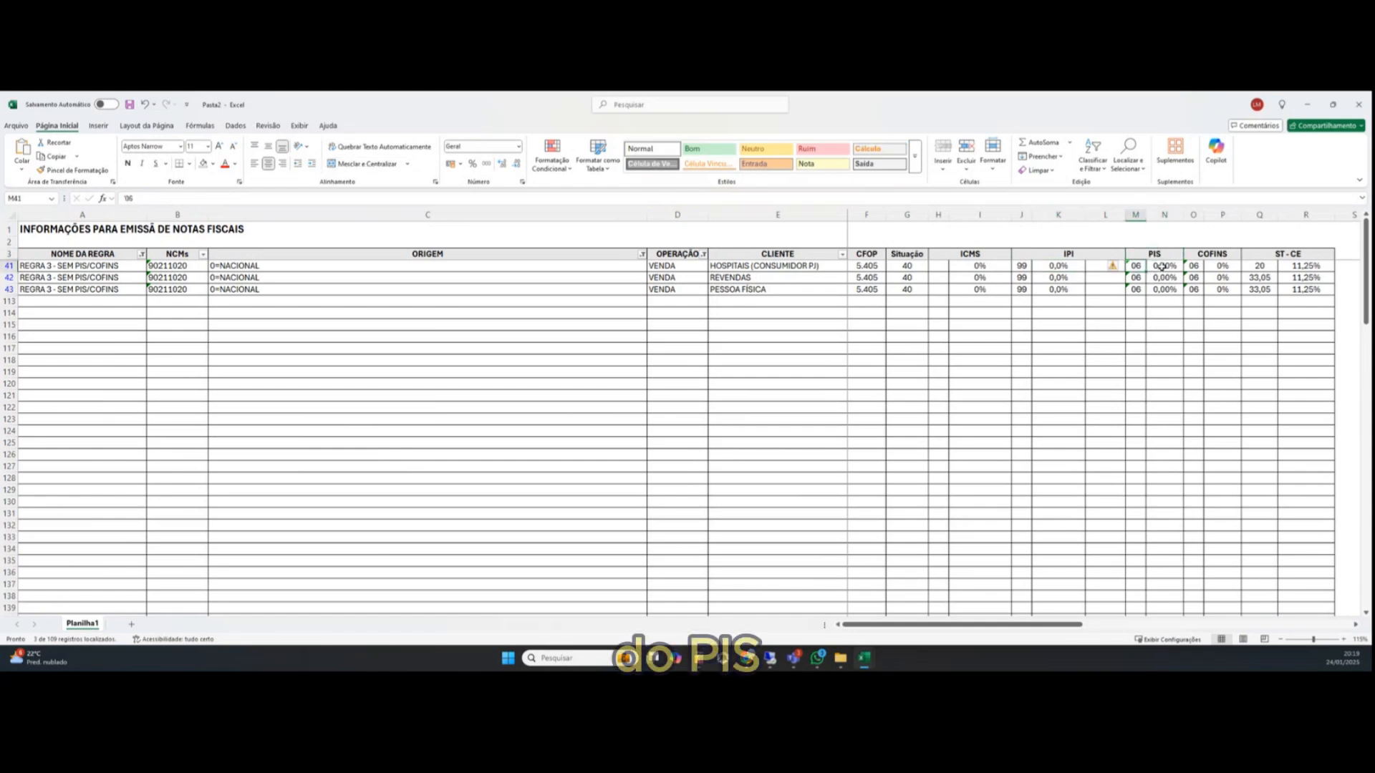
pyautogui.click(1165, 267)
pyautogui.click(1208, 256)
pyautogui.click(1198, 265)
# Step: Examine the ST - CE heading and its two values in the hospital sale row
pyautogui.click(1280, 257)
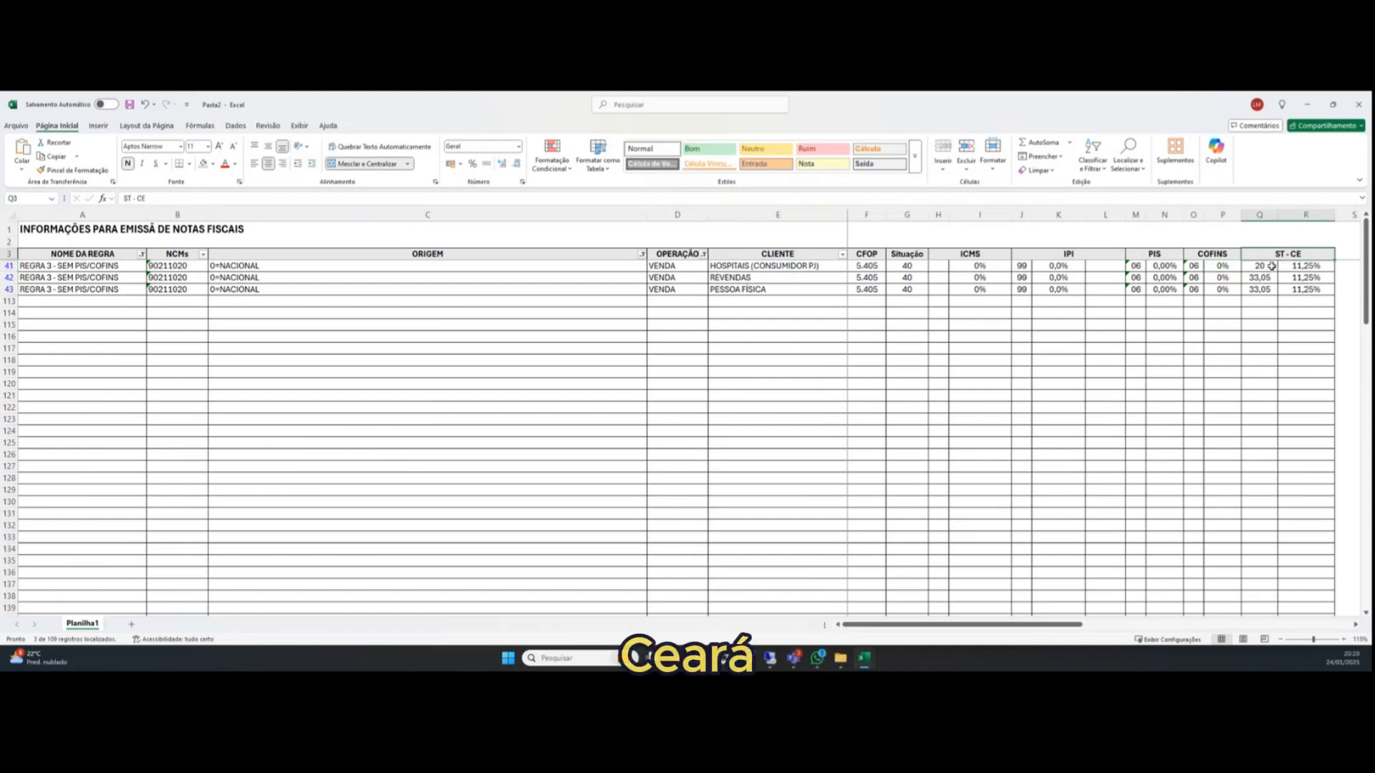
pyautogui.click(1272, 267)
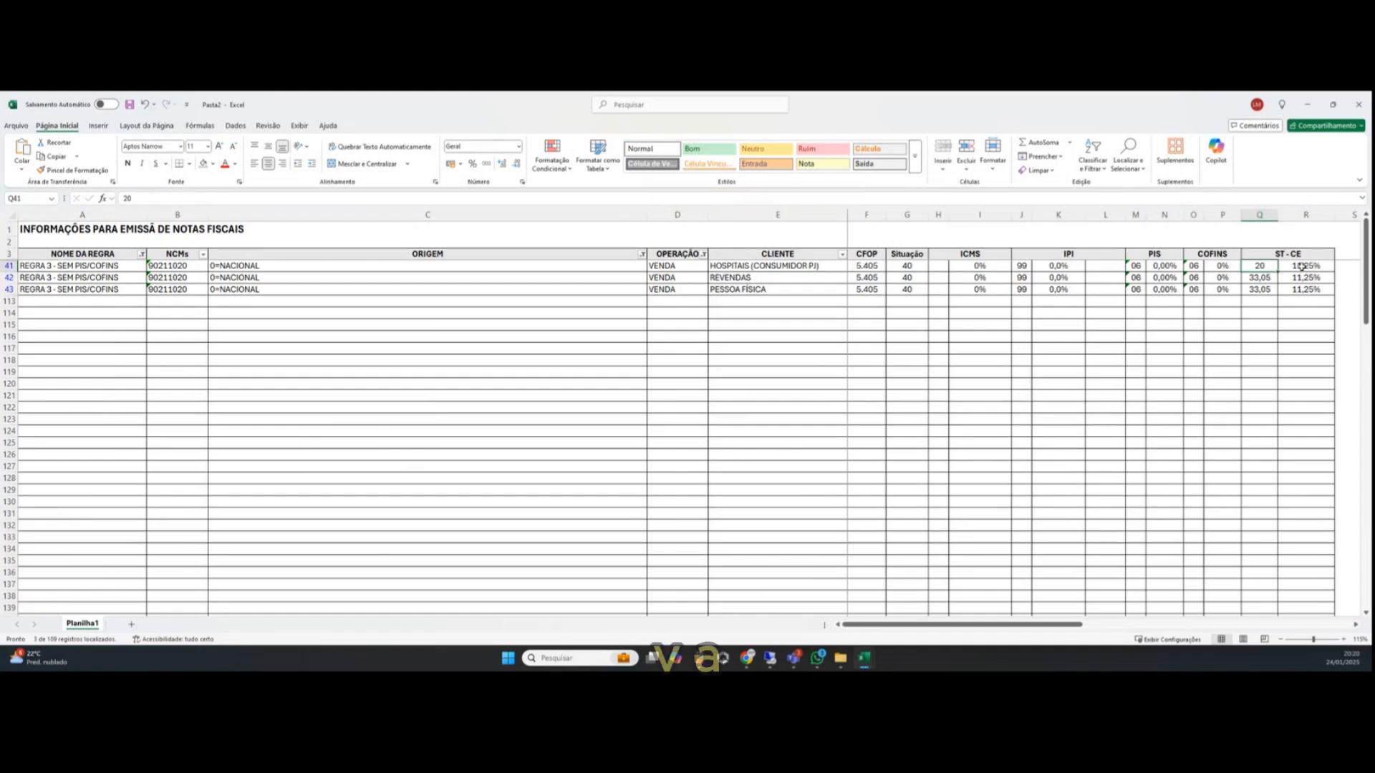
pyautogui.click(1302, 267)
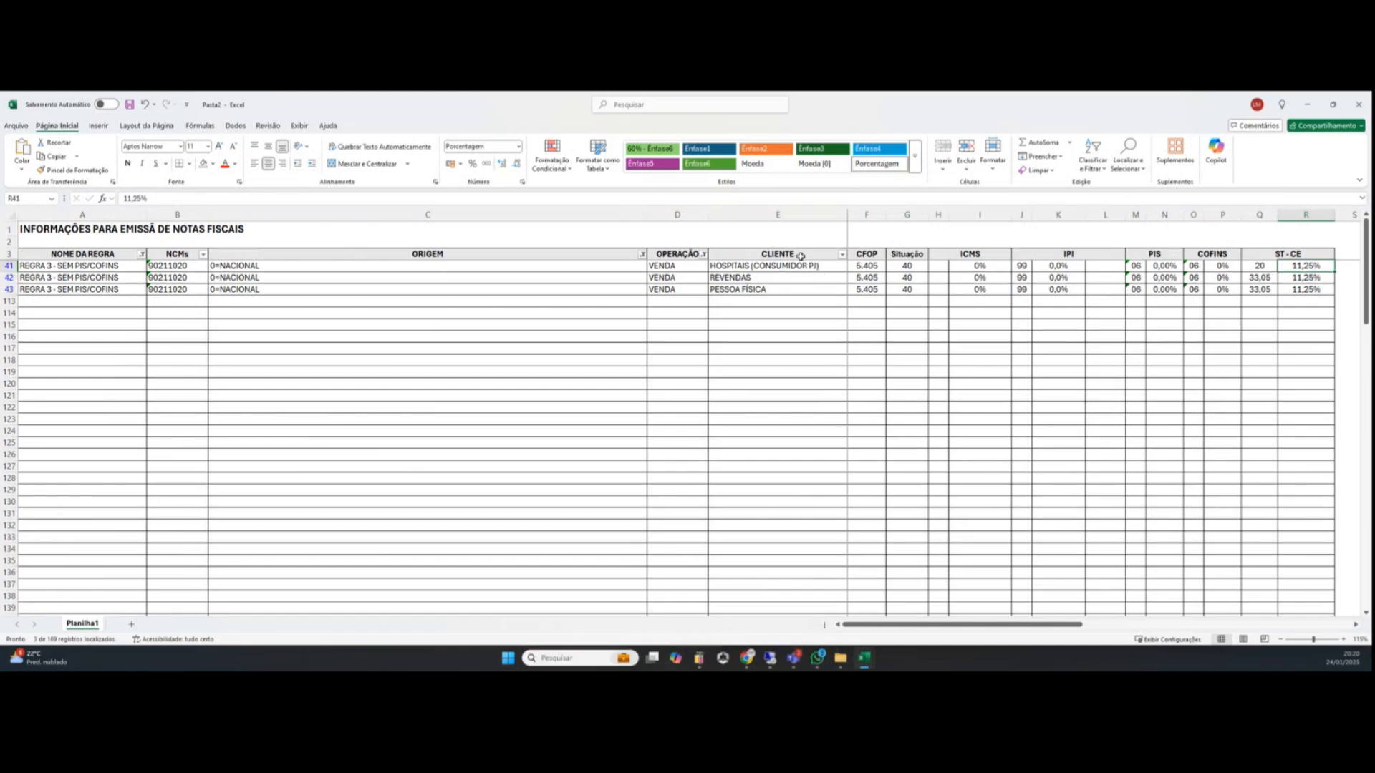
# Step: Compare the first ST - CE value across the HOSPITAIS (CONSUMIDOR PJ), REVENDAS and PESSOA FÍSICA sale rows
pyautogui.click(766, 265)
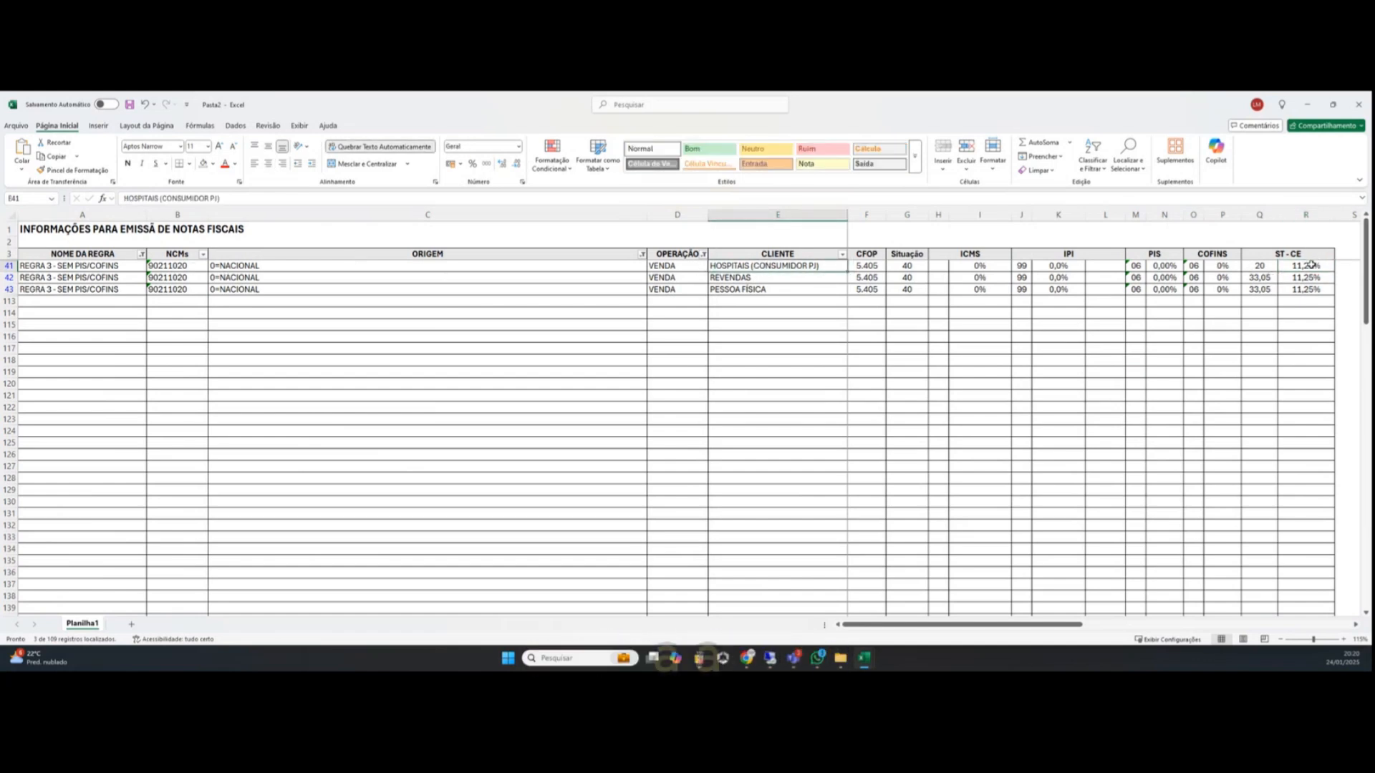
pyautogui.click(1272, 265)
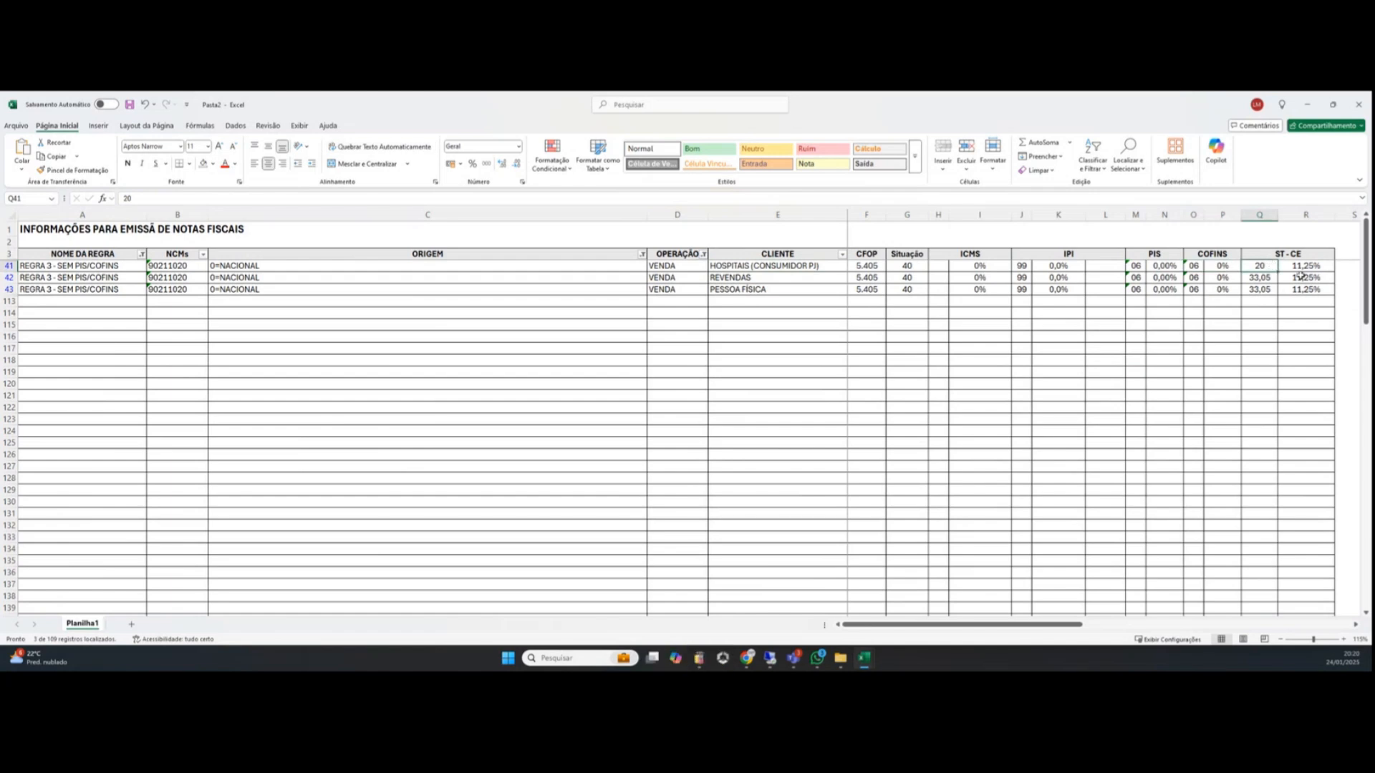
pyautogui.click(1251, 277)
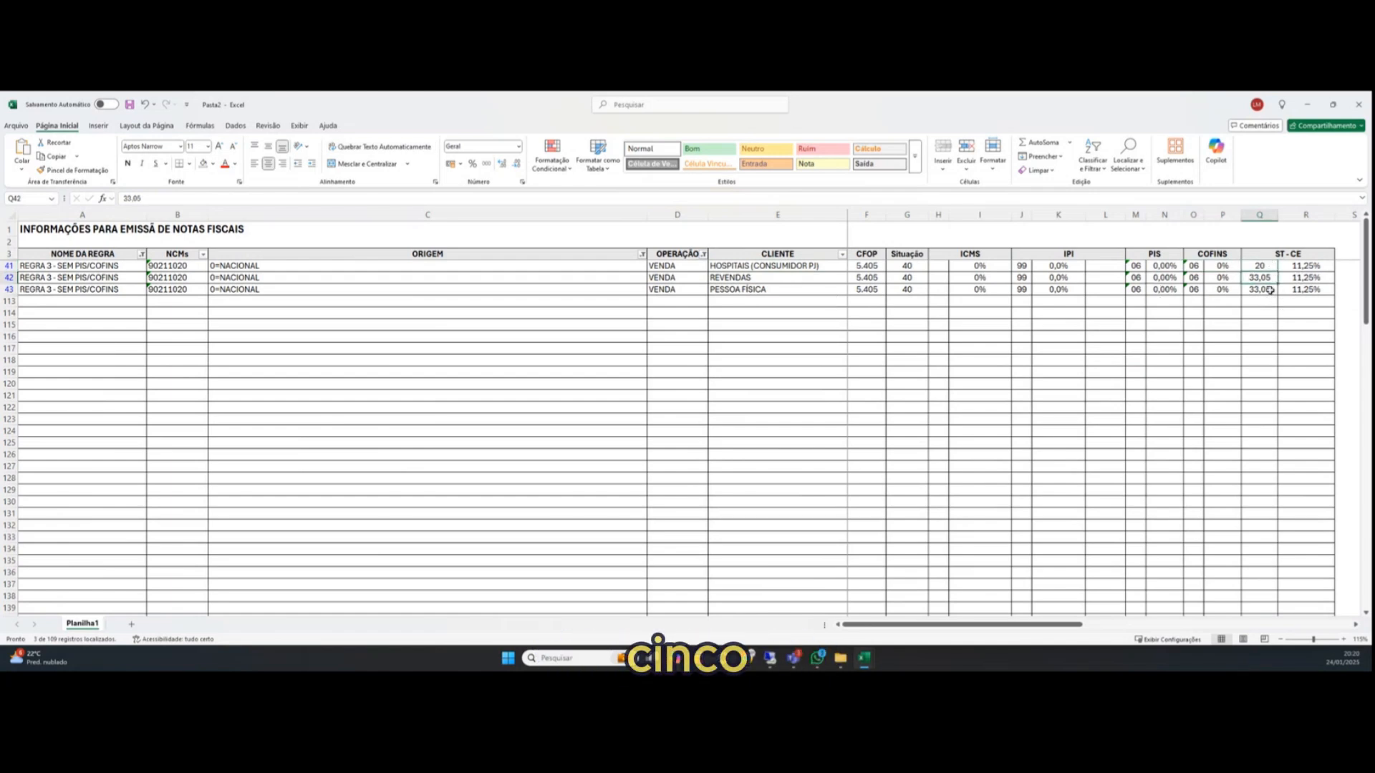
pyautogui.click(821, 290)
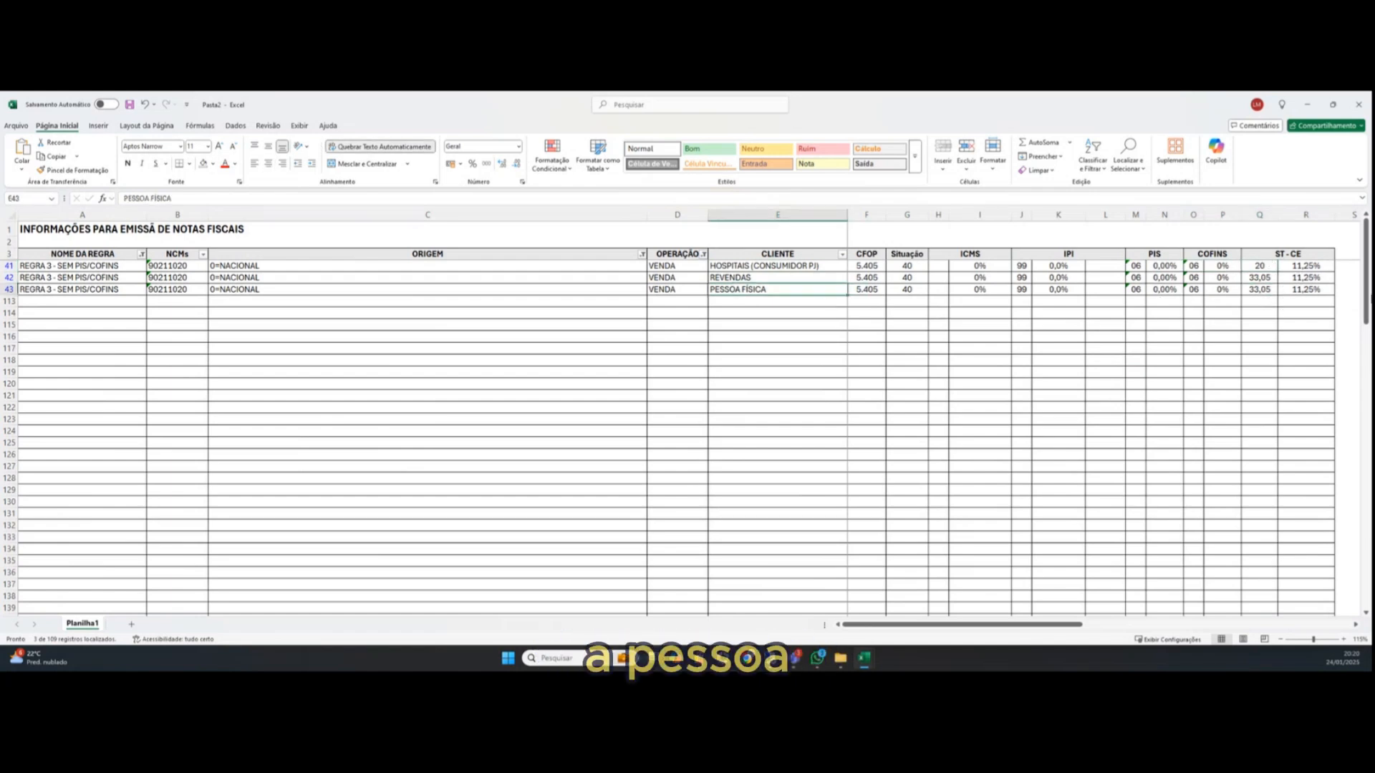
pyautogui.click(1275, 290)
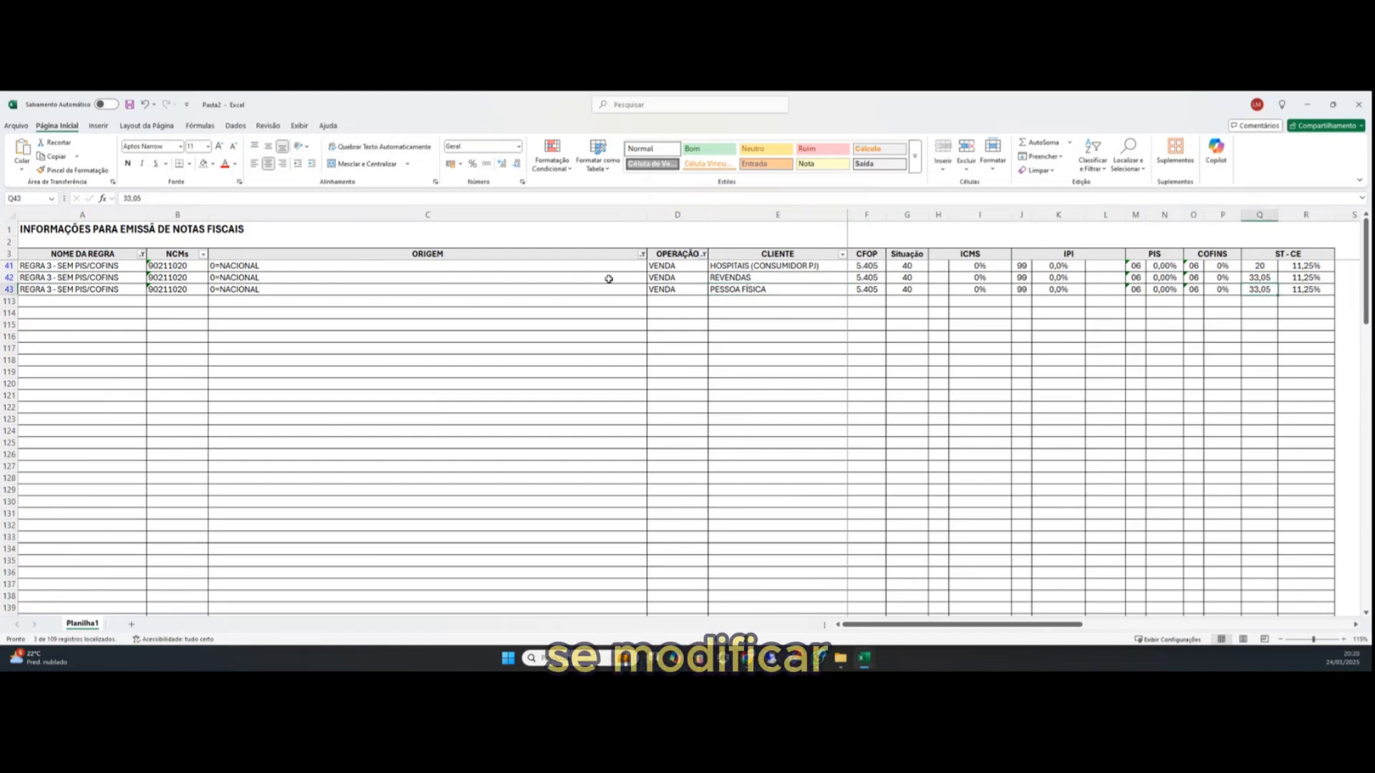
# Step: Extend the ORIGEM filter to show 1=IMPORTAÇÃO DIRETA together with 0=NACIONAL
pyautogui.click(642, 255)
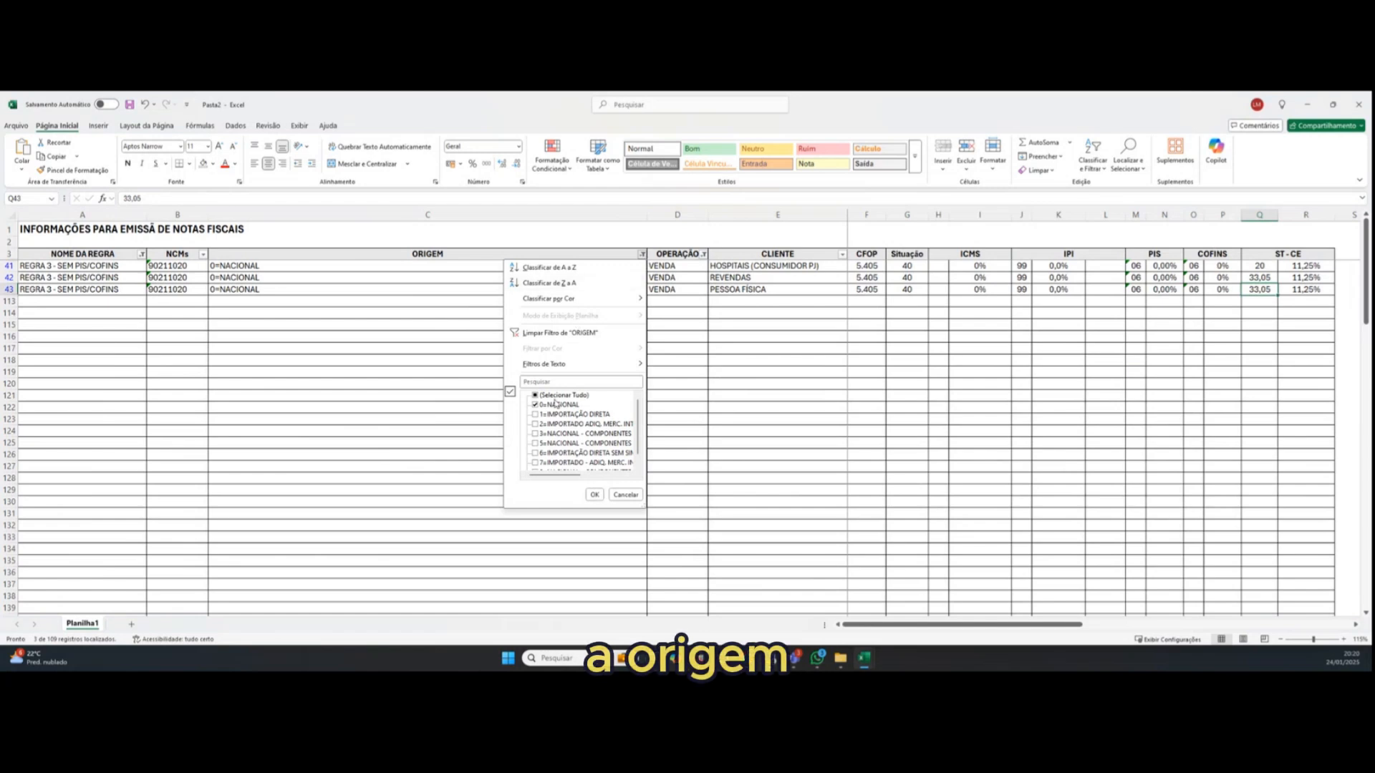
pyautogui.click(536, 425)
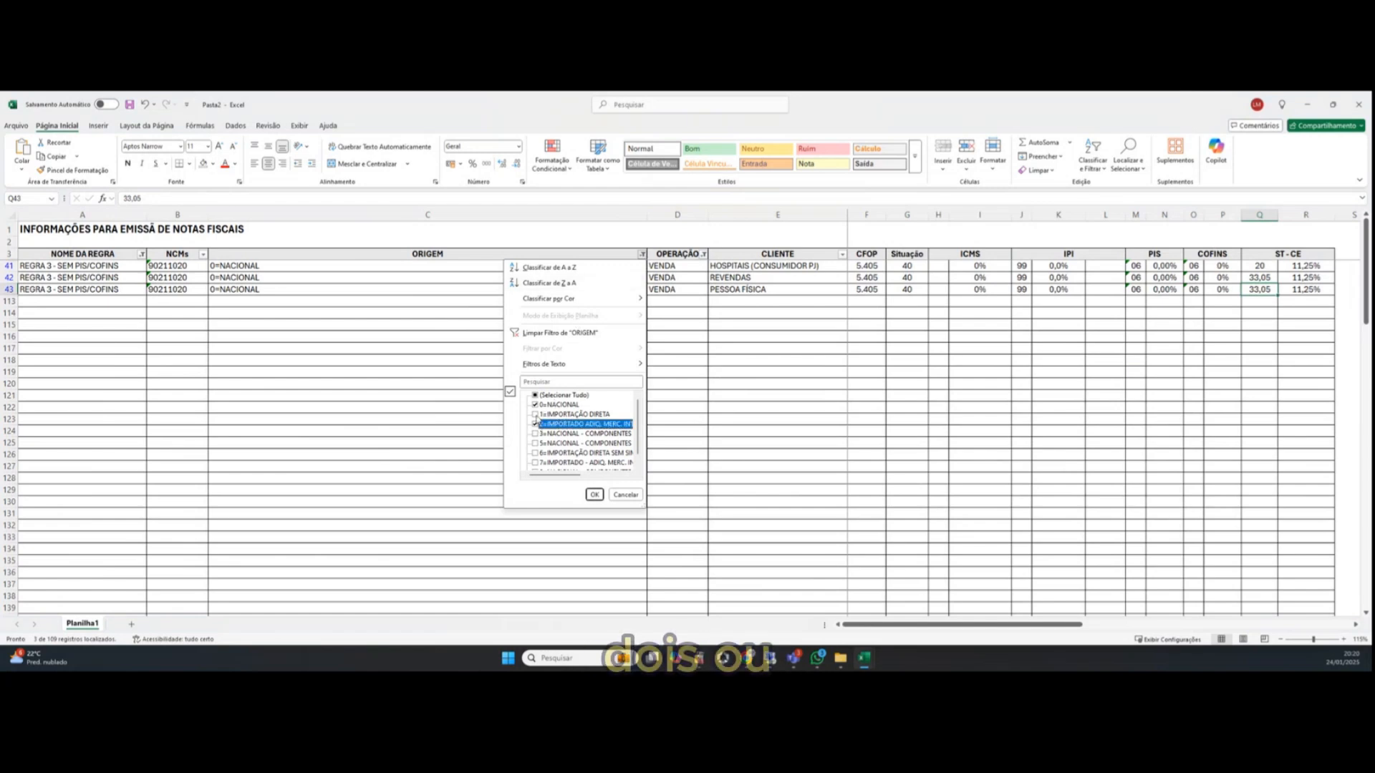
pyautogui.click(536, 414)
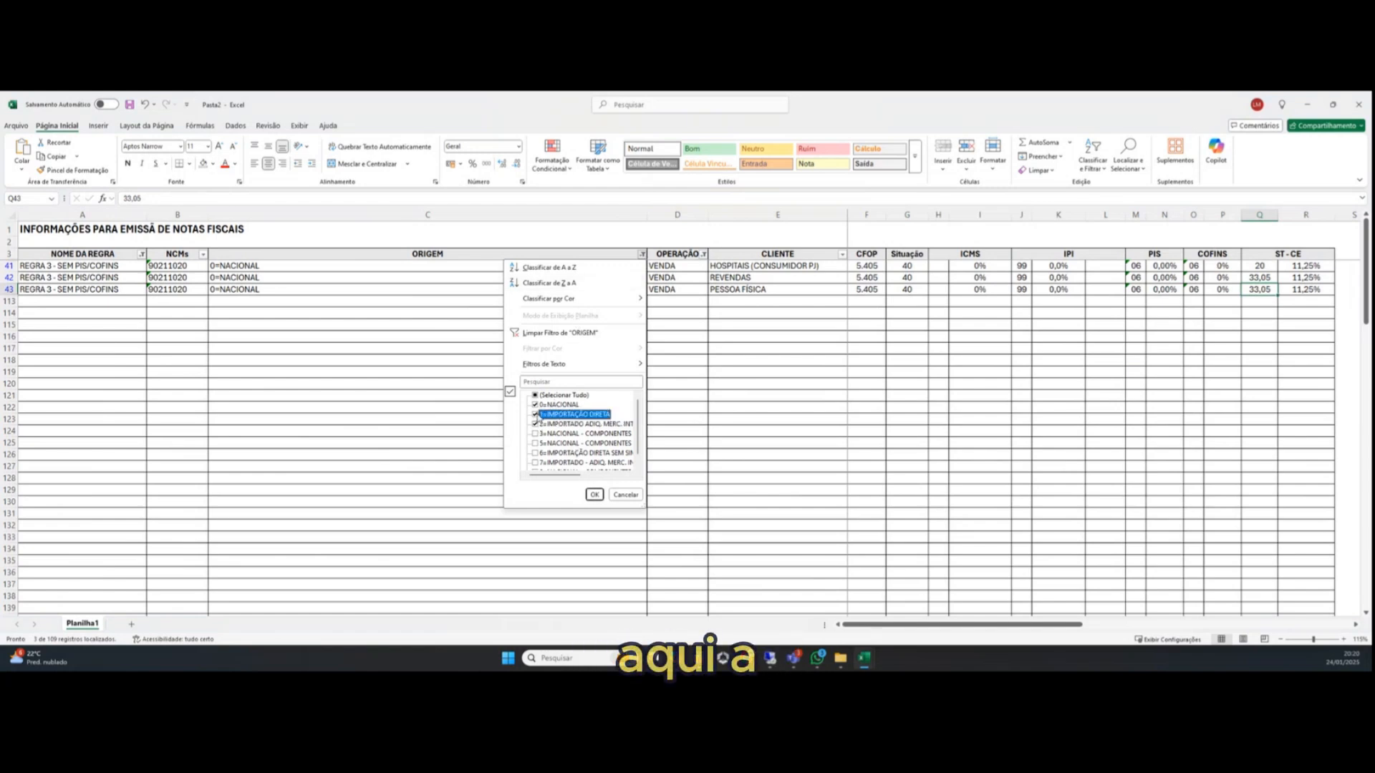
pyautogui.click(536, 424)
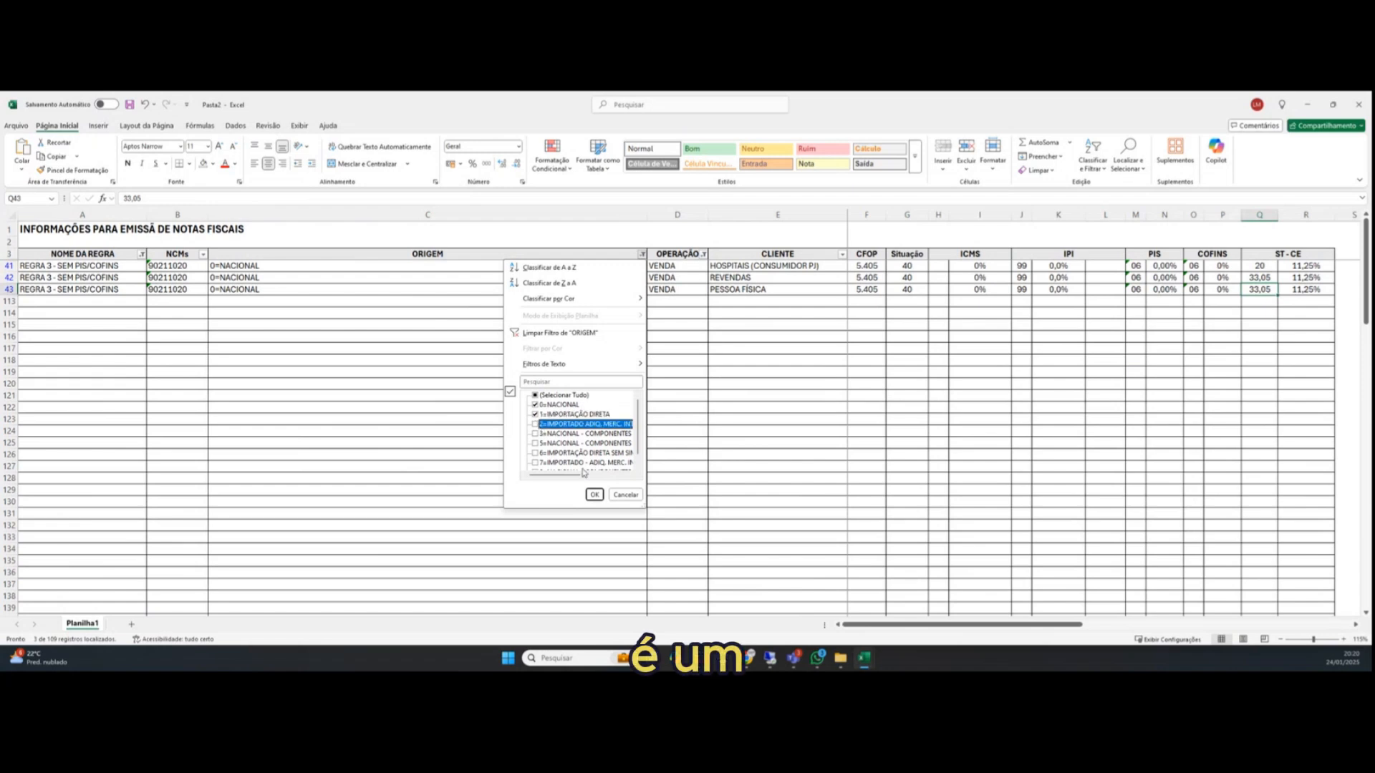
pyautogui.click(595, 495)
# Step: Compare the ST - CE percentage of the 1=IMPORTAÇÃO DIRETA sale rows with that of the 0=NACIONAL rows
pyautogui.click(1316, 301)
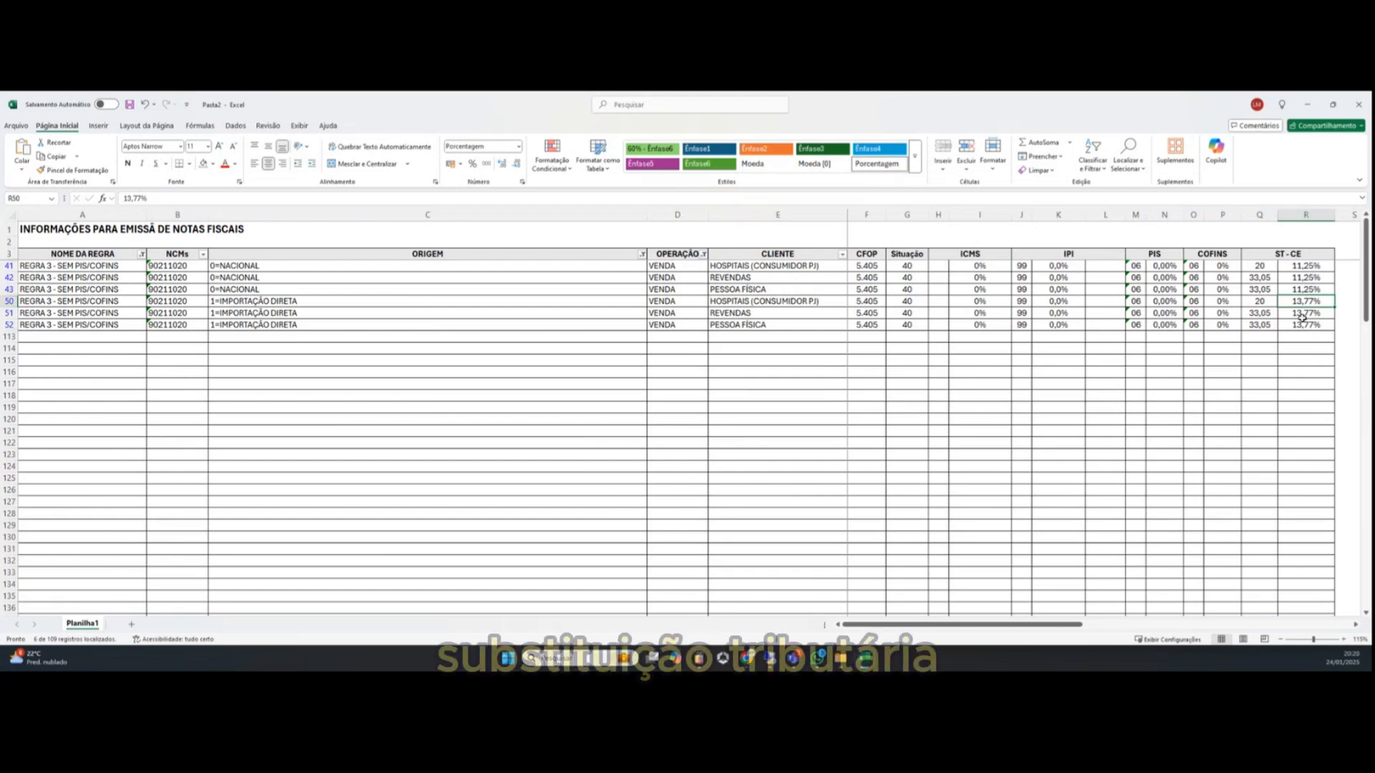
pyautogui.press('Up')
pyautogui.click(1313, 313)
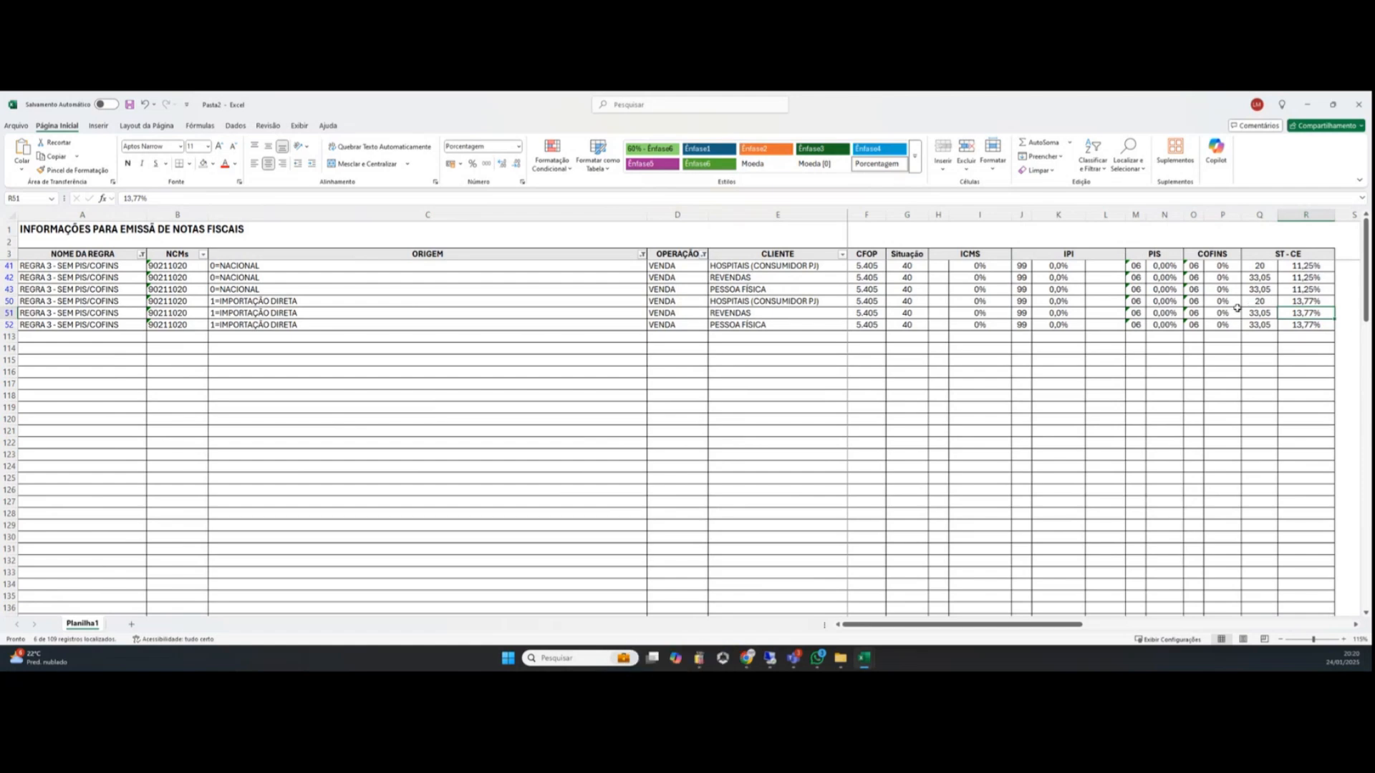
# Step: Compare the first ST - CE value between the hospital and PESSOA FÍSICA sale rows of 1=IMPORTAÇÃO DIRETA
pyautogui.click(1252, 301)
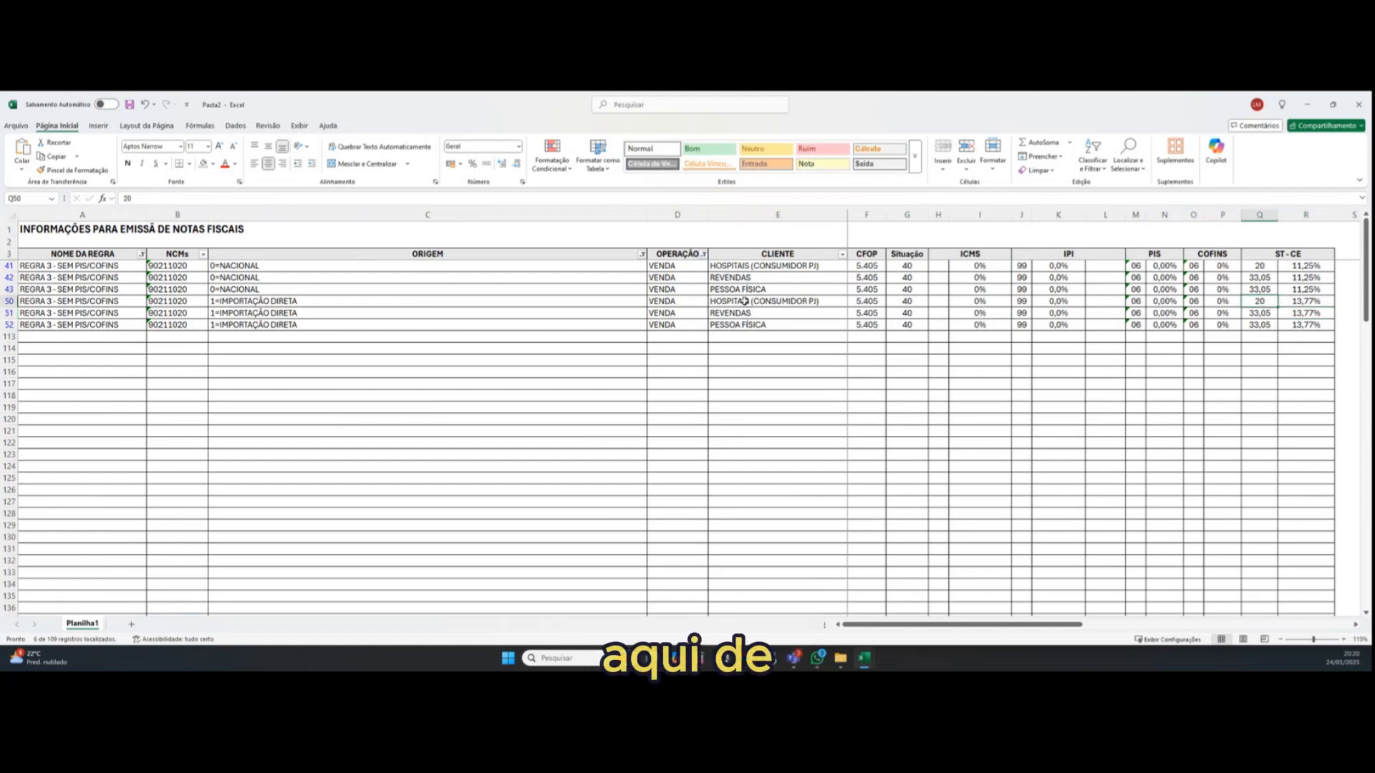
pyautogui.click(312, 305)
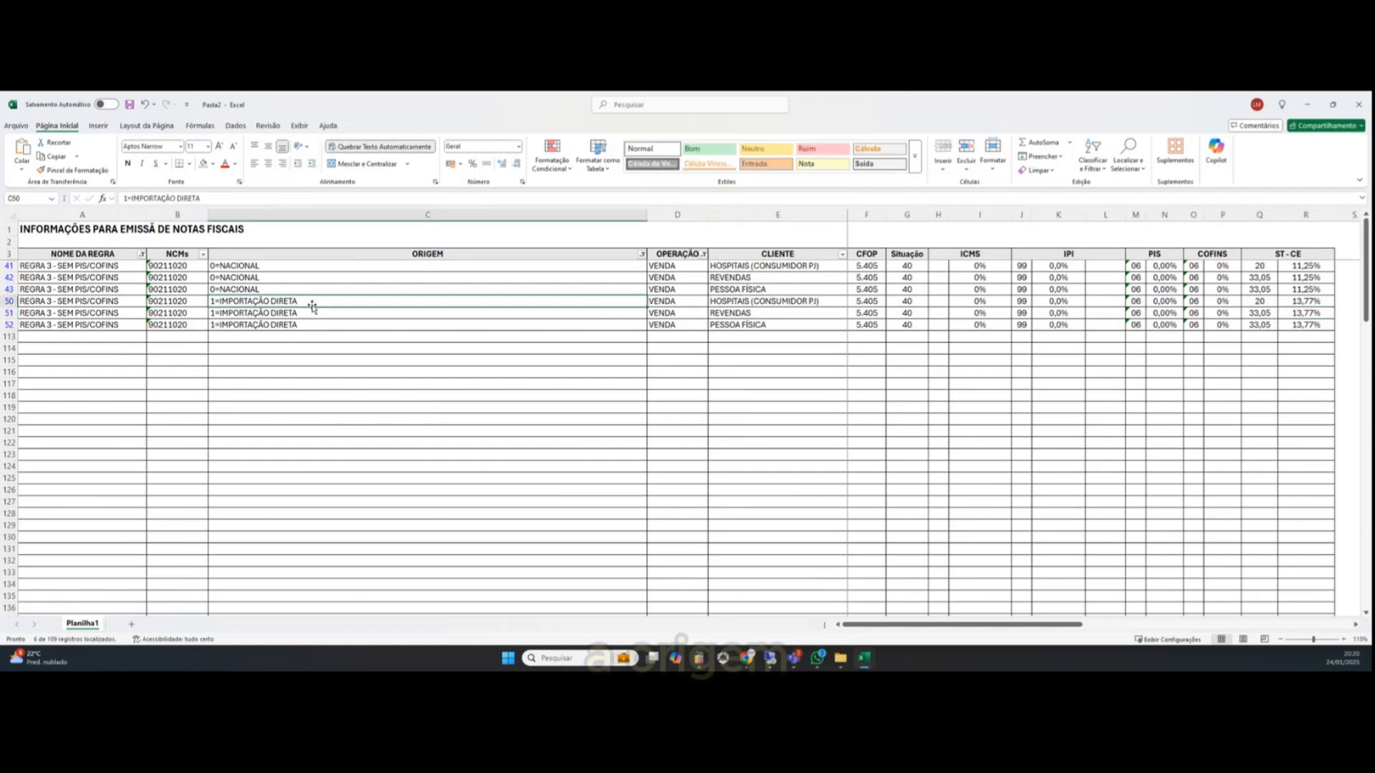
pyautogui.click(810, 301)
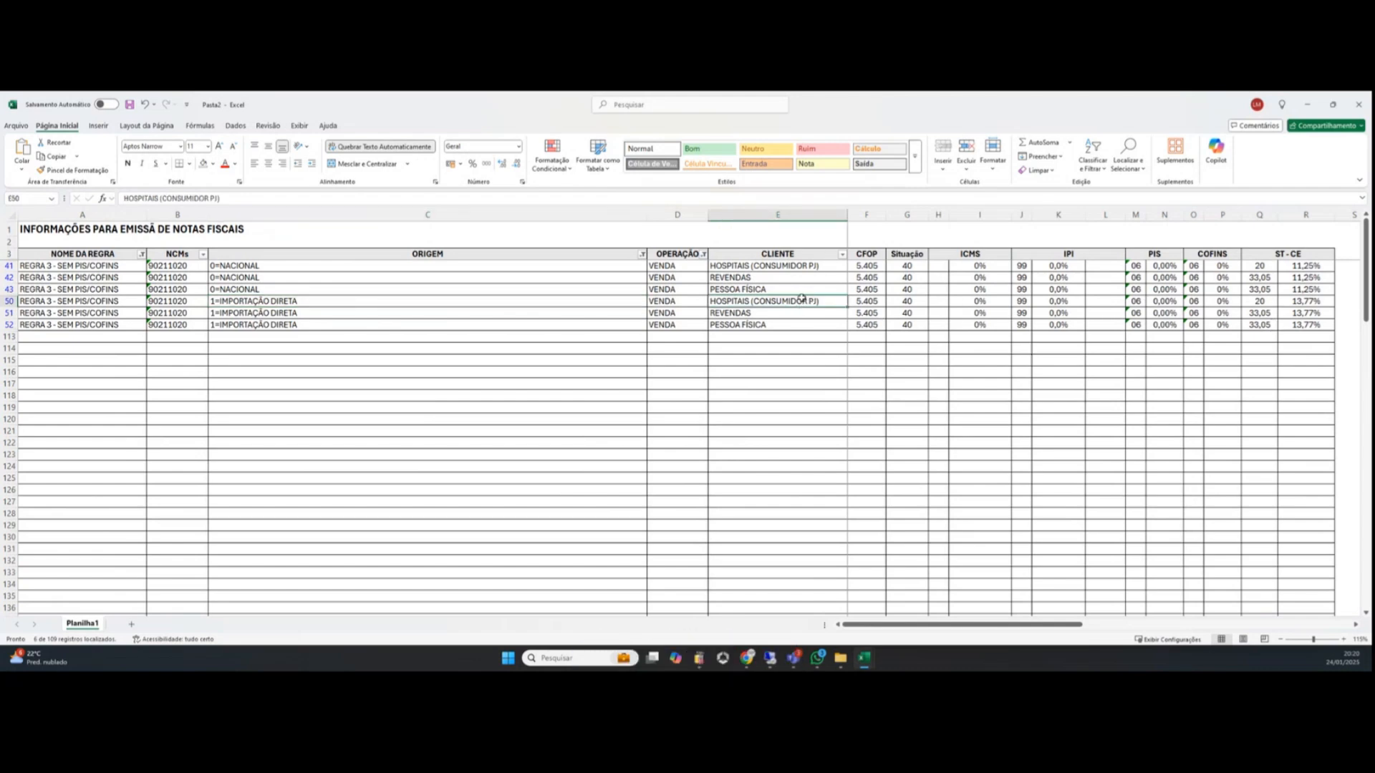
pyautogui.click(1261, 302)
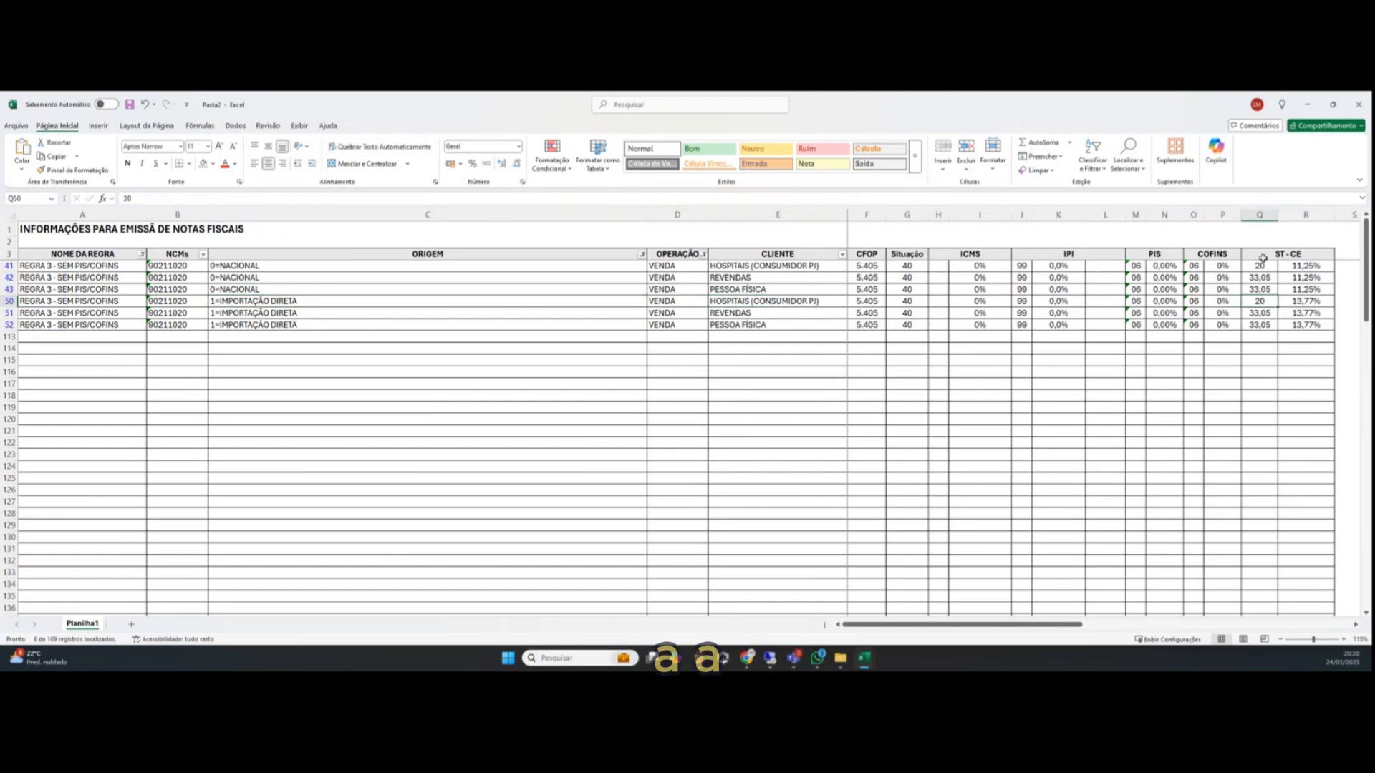
pyautogui.click(1266, 323)
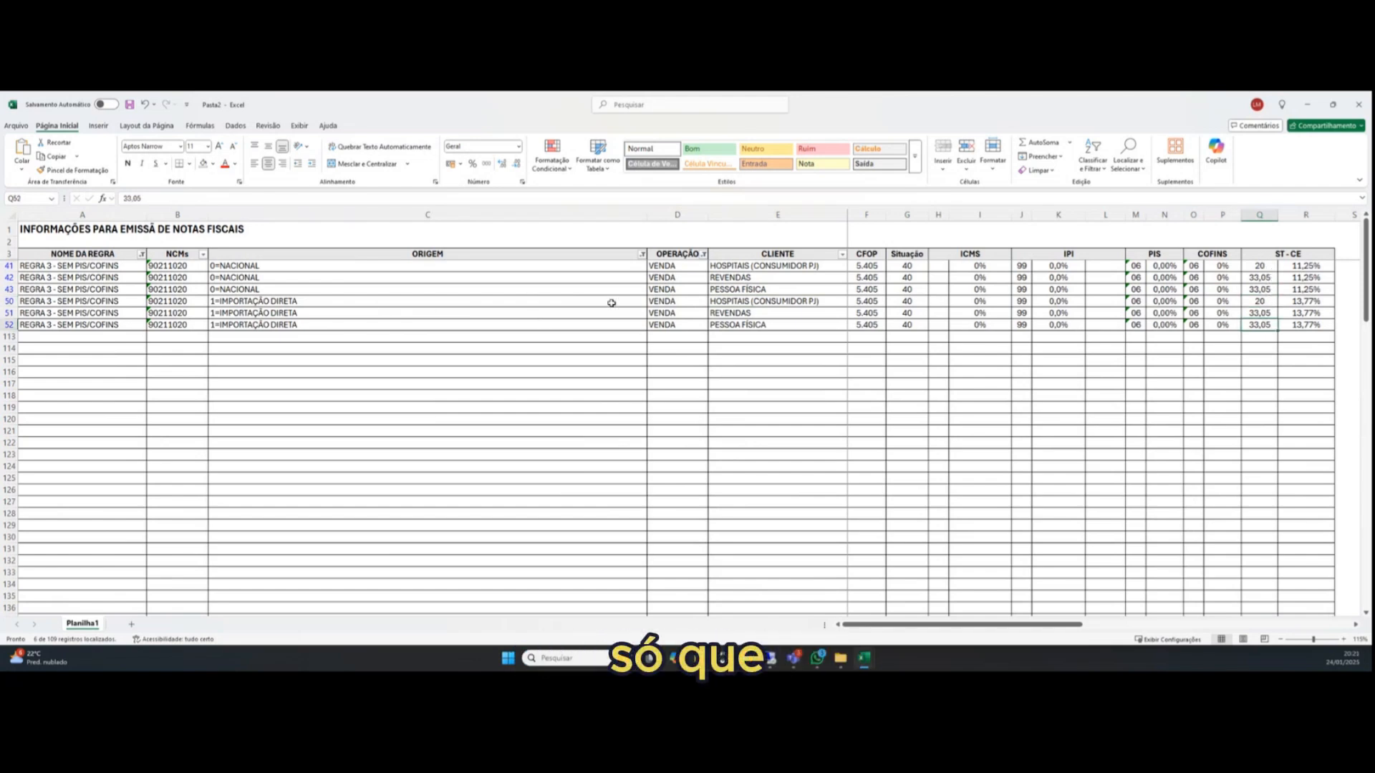
# Step: Extend the OPERAÇÃO filter to show REMESSA and RETORNO together with VENDA
pyautogui.click(702, 256)
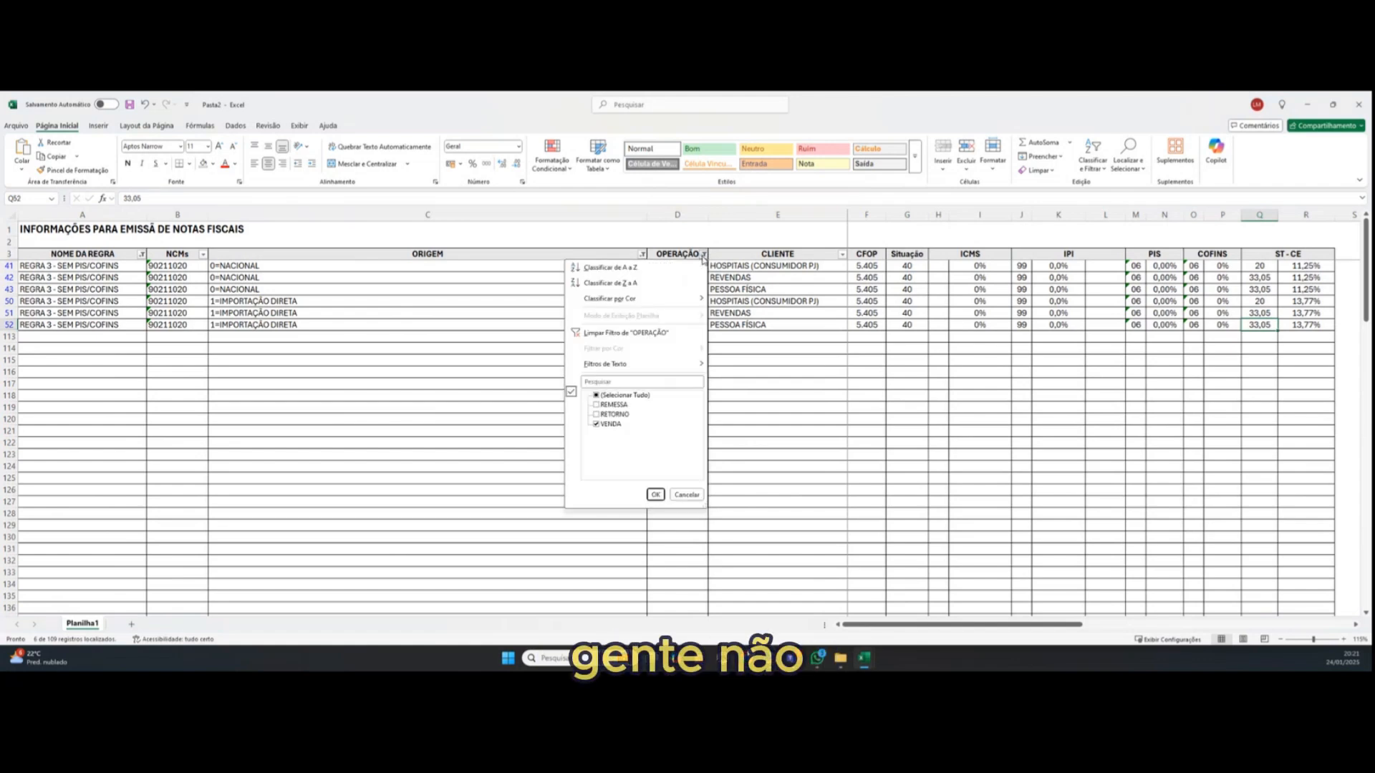
pyautogui.click(600, 417)
pyautogui.click(596, 405)
pyautogui.click(656, 495)
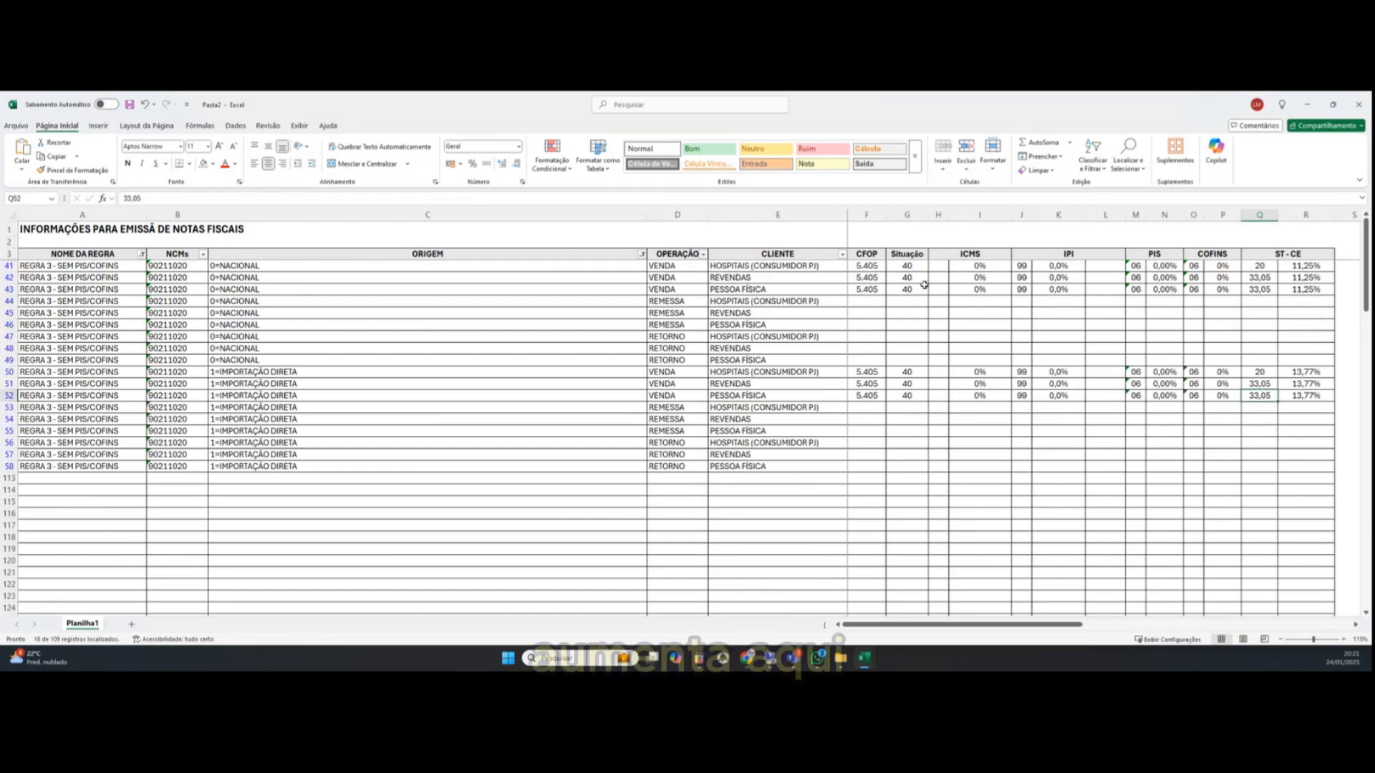
# Step: Examine the CFOP and tax cells of the REMESSA and RETORNO rows for both the national and direct import origins
pyautogui.click(881, 305)
pyautogui.moveTo(1279, 357); pyautogui.dragTo(875, 301)
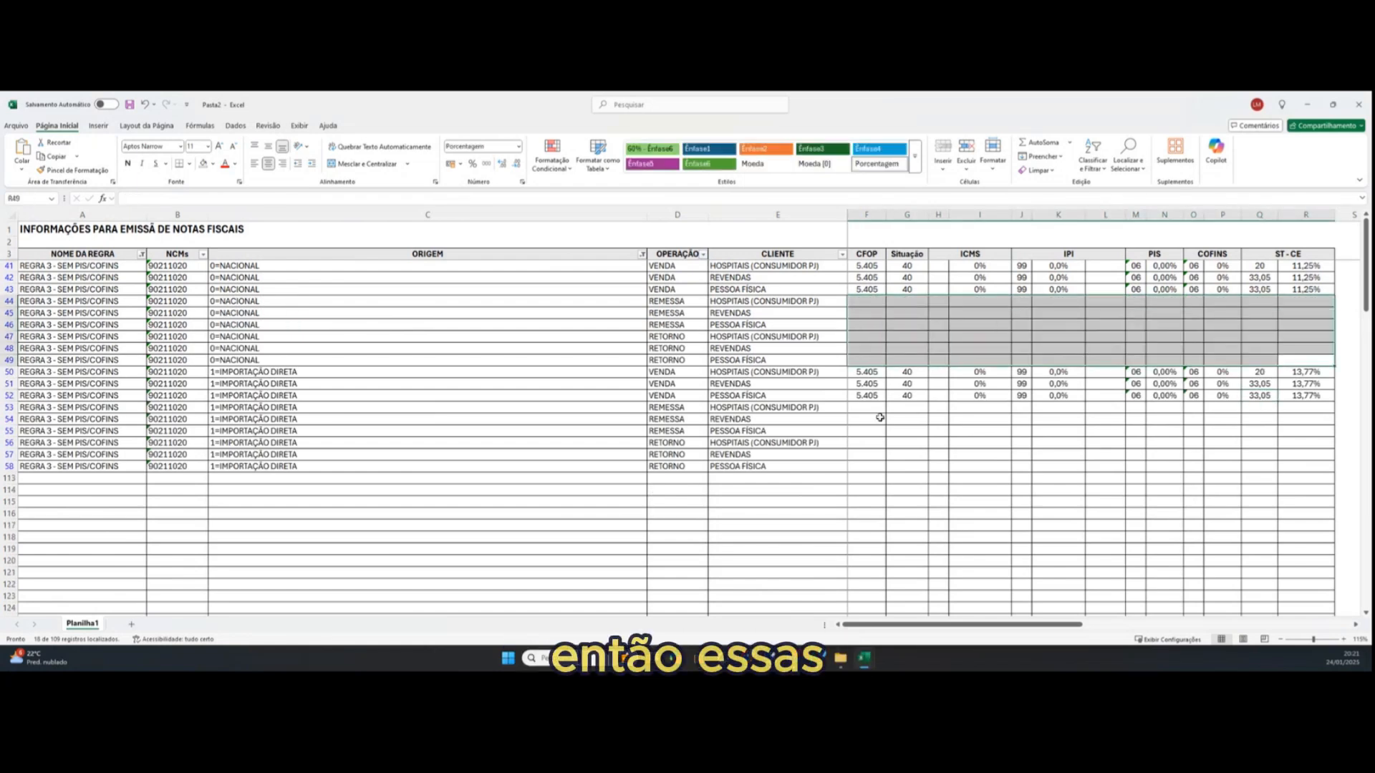
pyautogui.moveTo(871, 409); pyautogui.dragTo(1282, 469)
pyautogui.click(357, 270)
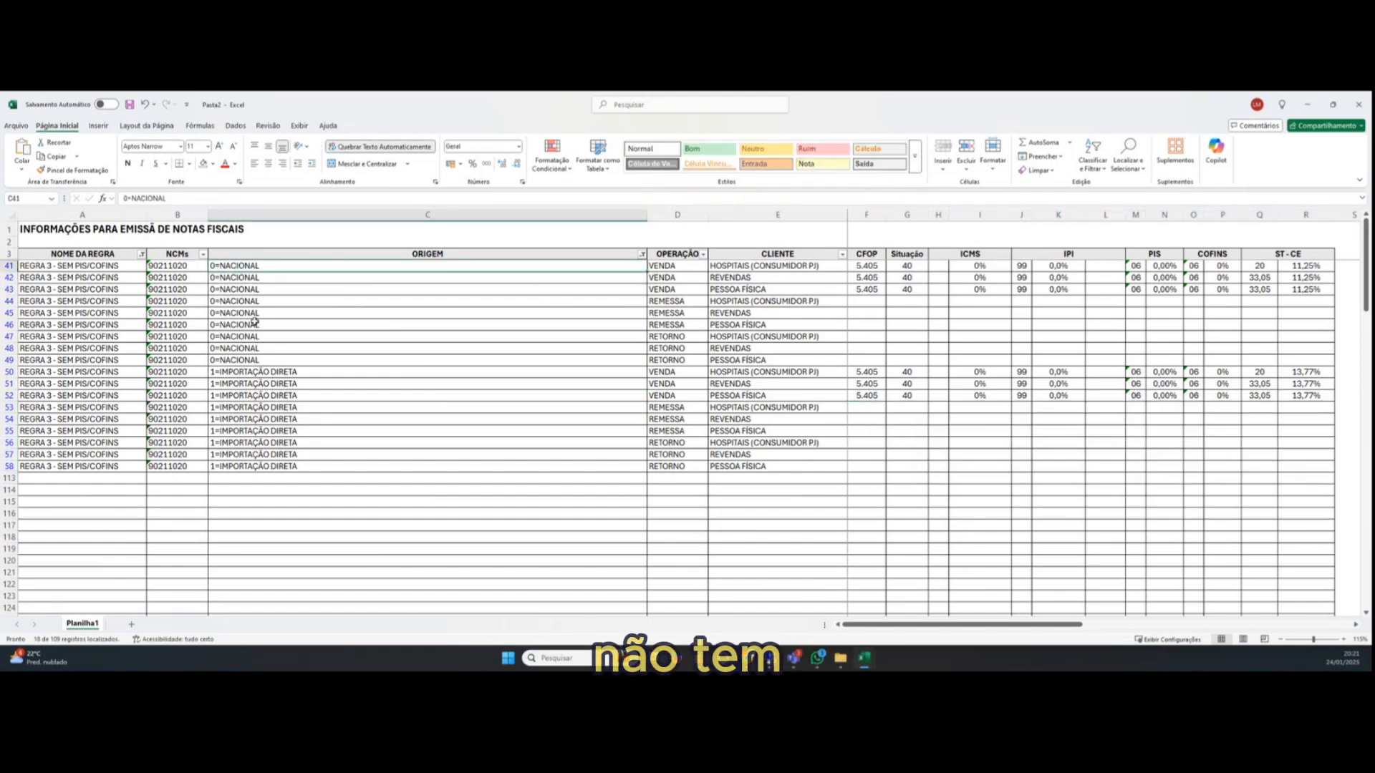
pyautogui.click(265, 384)
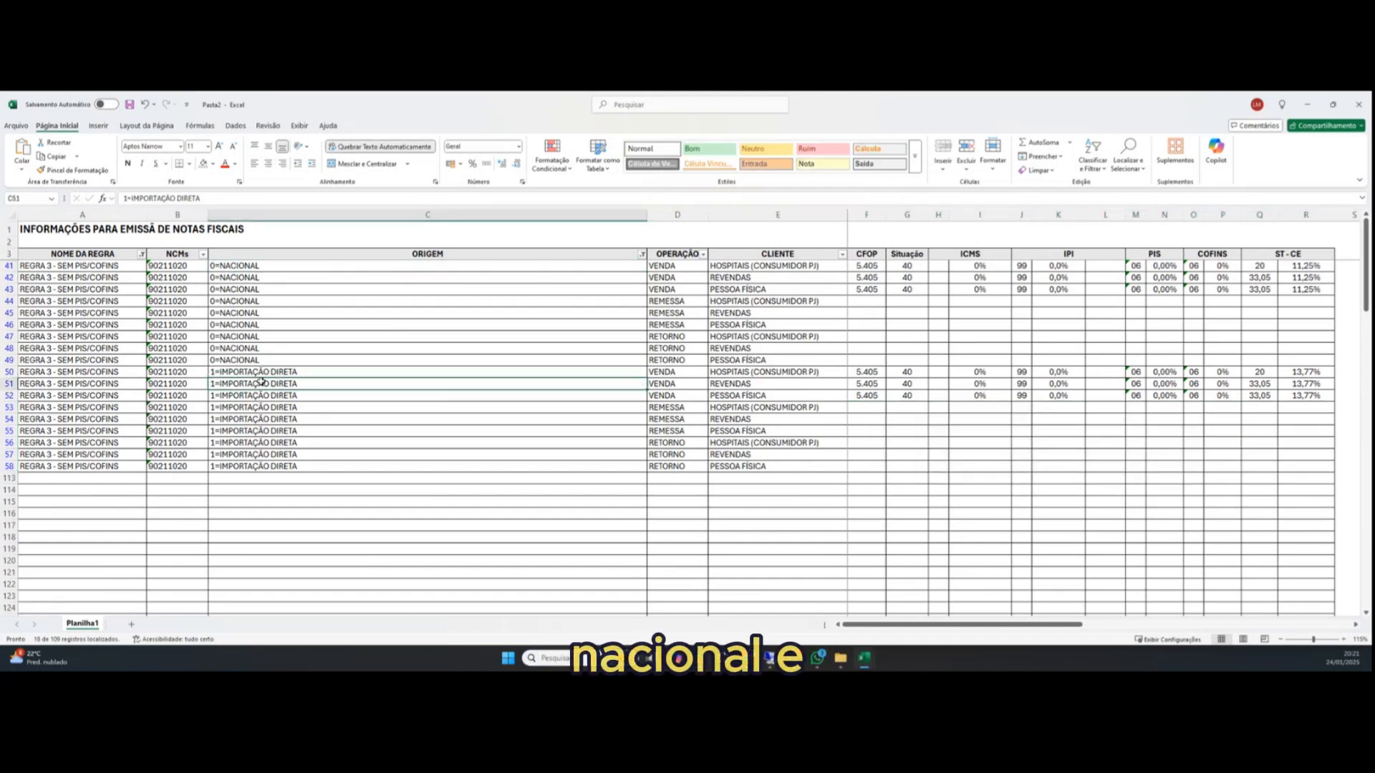
# Step: Set the ORIGEM filter to show all origins
pyautogui.click(642, 256)
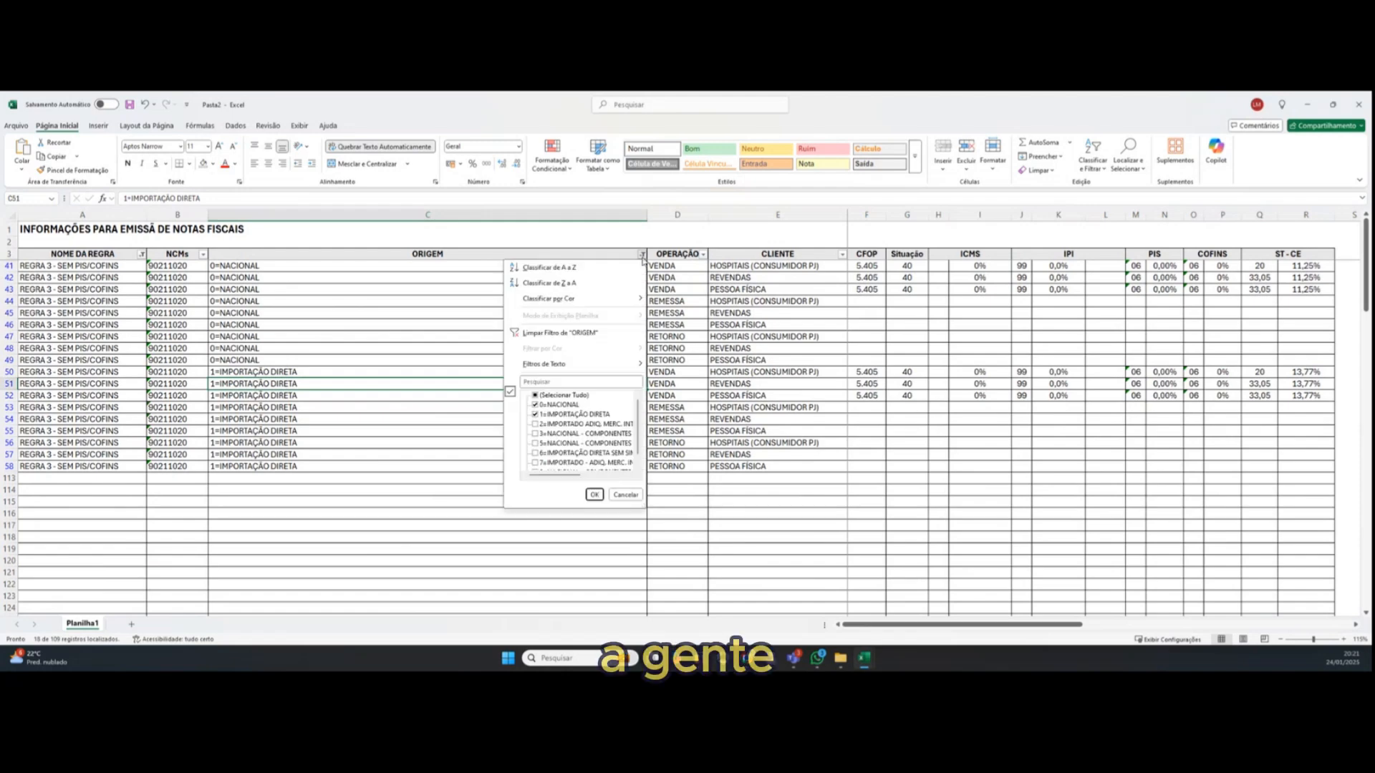
pyautogui.click(537, 395)
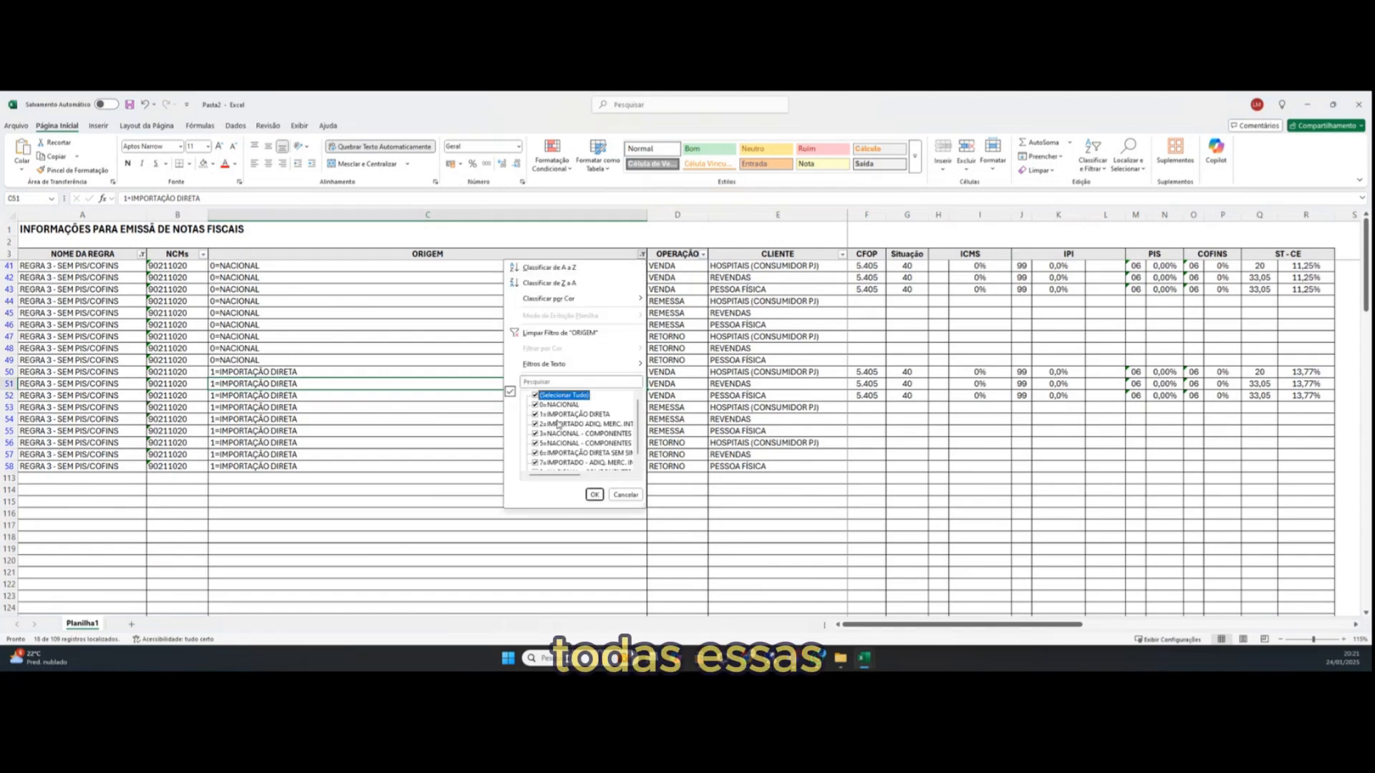
pyautogui.click(595, 495)
# Step: Look through the REGRA 3 rows of every origin from 0=NACIONAL to 8=NACIONAL - COMPONENTES IMPORTADOS >70% and their tax columns
pyautogui.scroll(-3, 344, 428)
pyautogui.click(357, 429)
pyautogui.scroll(-5, 379, 428)
pyautogui.click(321, 364)
pyautogui.click(313, 428)
pyautogui.scroll(-5, 313, 429)
pyautogui.click(313, 406)
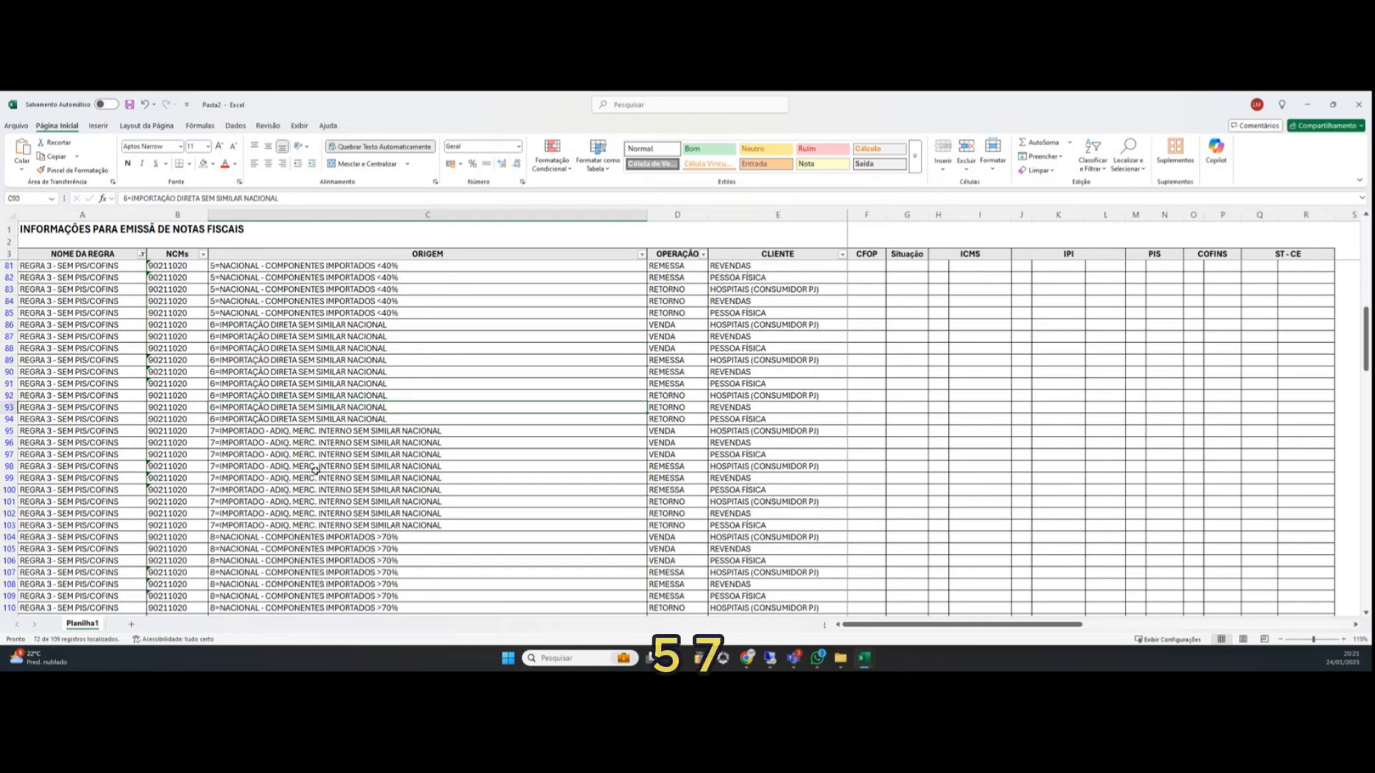
pyautogui.scroll(11, 717, 472)
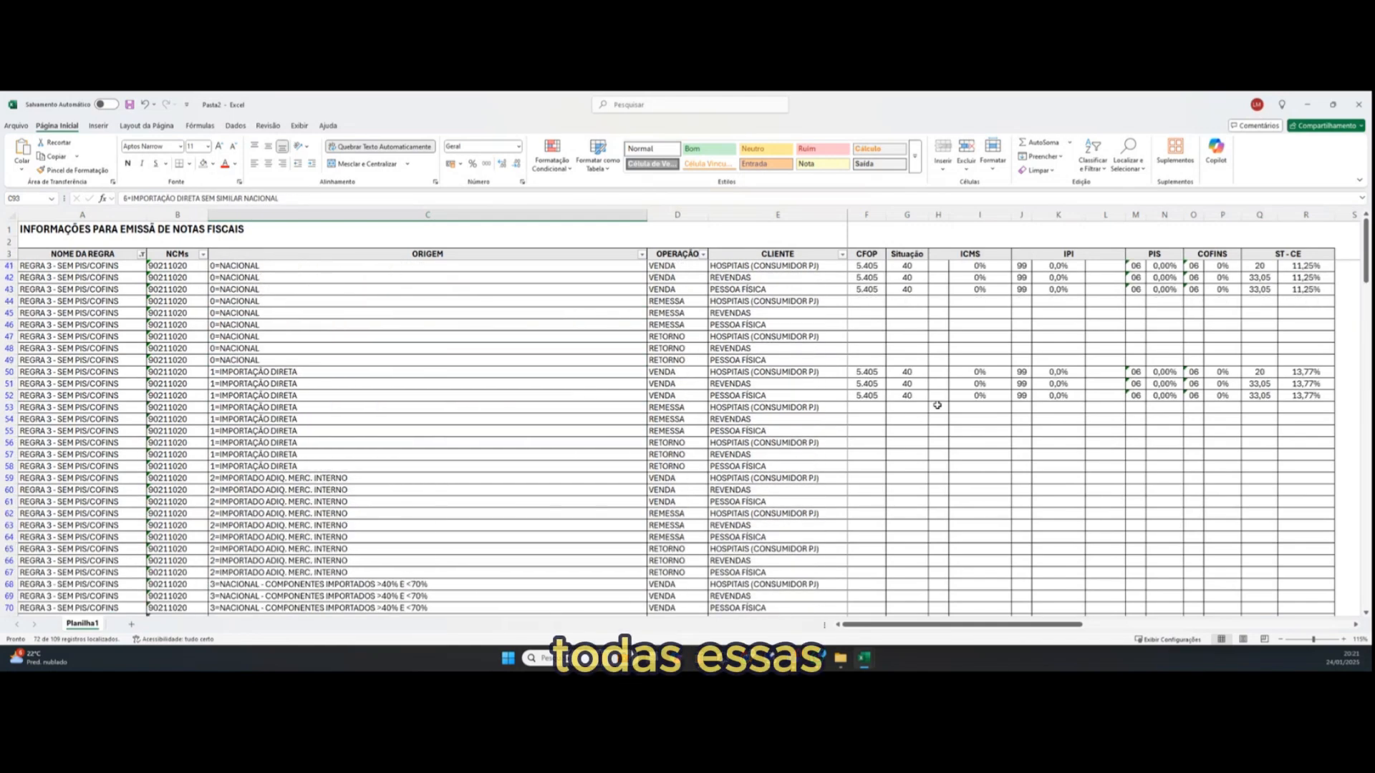
pyautogui.scroll(-13, 902, 473)
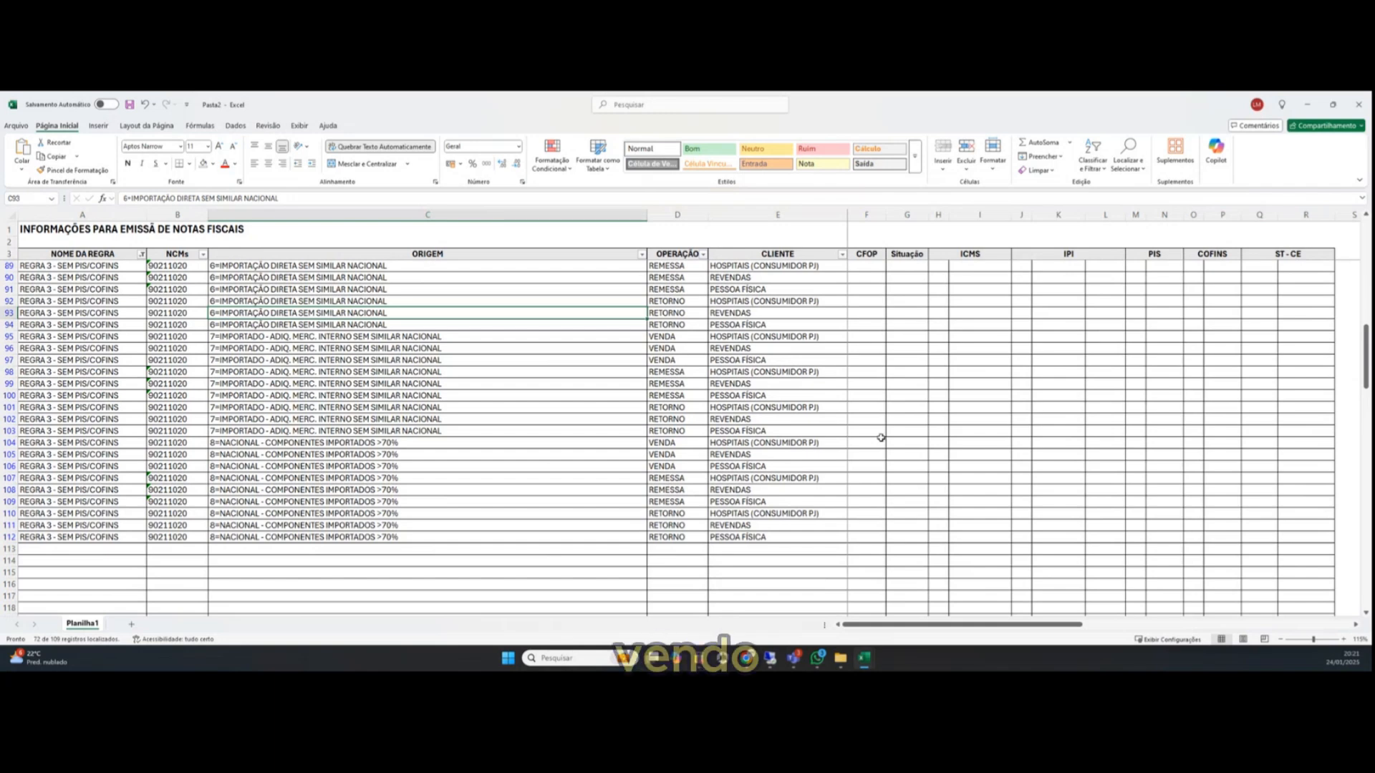
pyautogui.scroll(16, 881, 437)
# Step: Copy the CFOP of the national PESSOA FÍSICA sale row into the national REMESSA and RETORNO rows, and clear the pasted cells
pyautogui.click(868, 290)
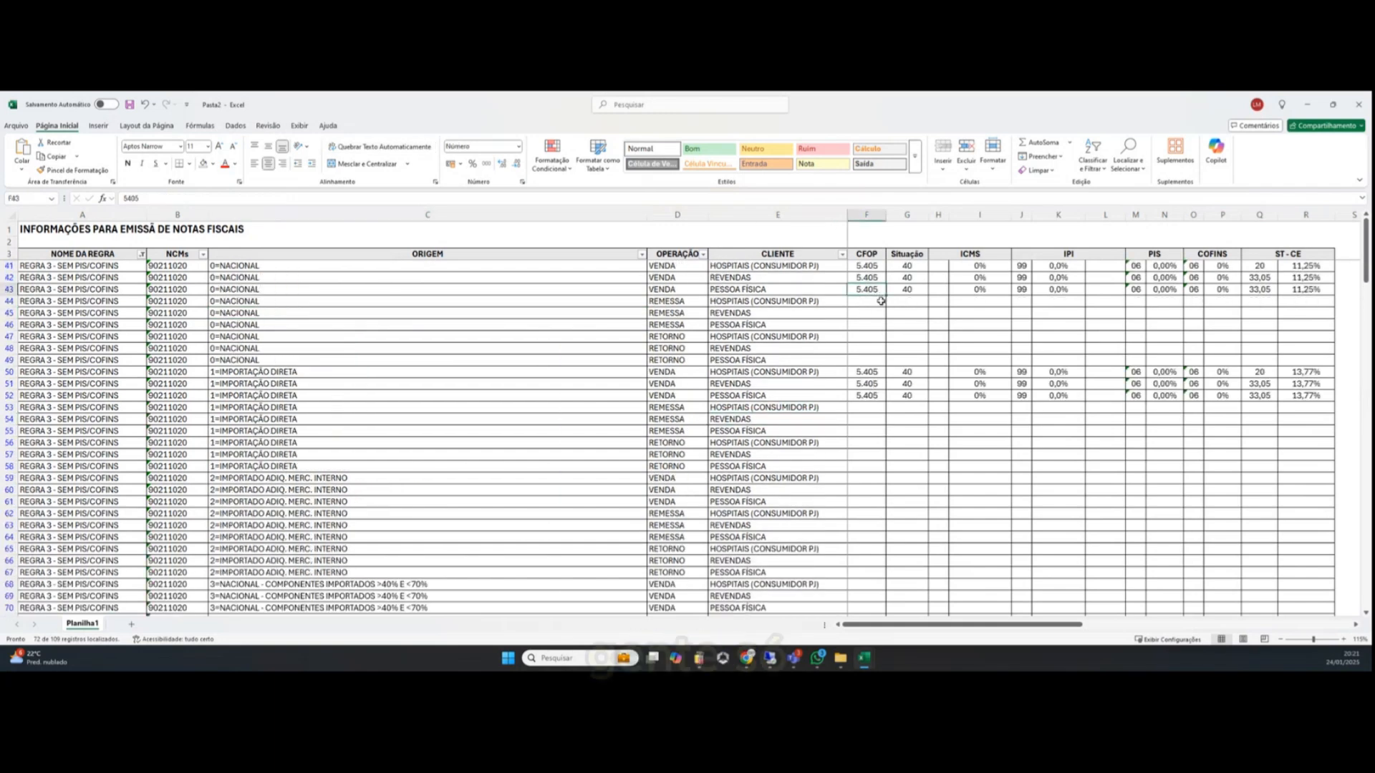
pyautogui.hotkey('ctrl', 'c')
pyautogui.moveTo(870, 302); pyautogui.dragTo(872, 359)
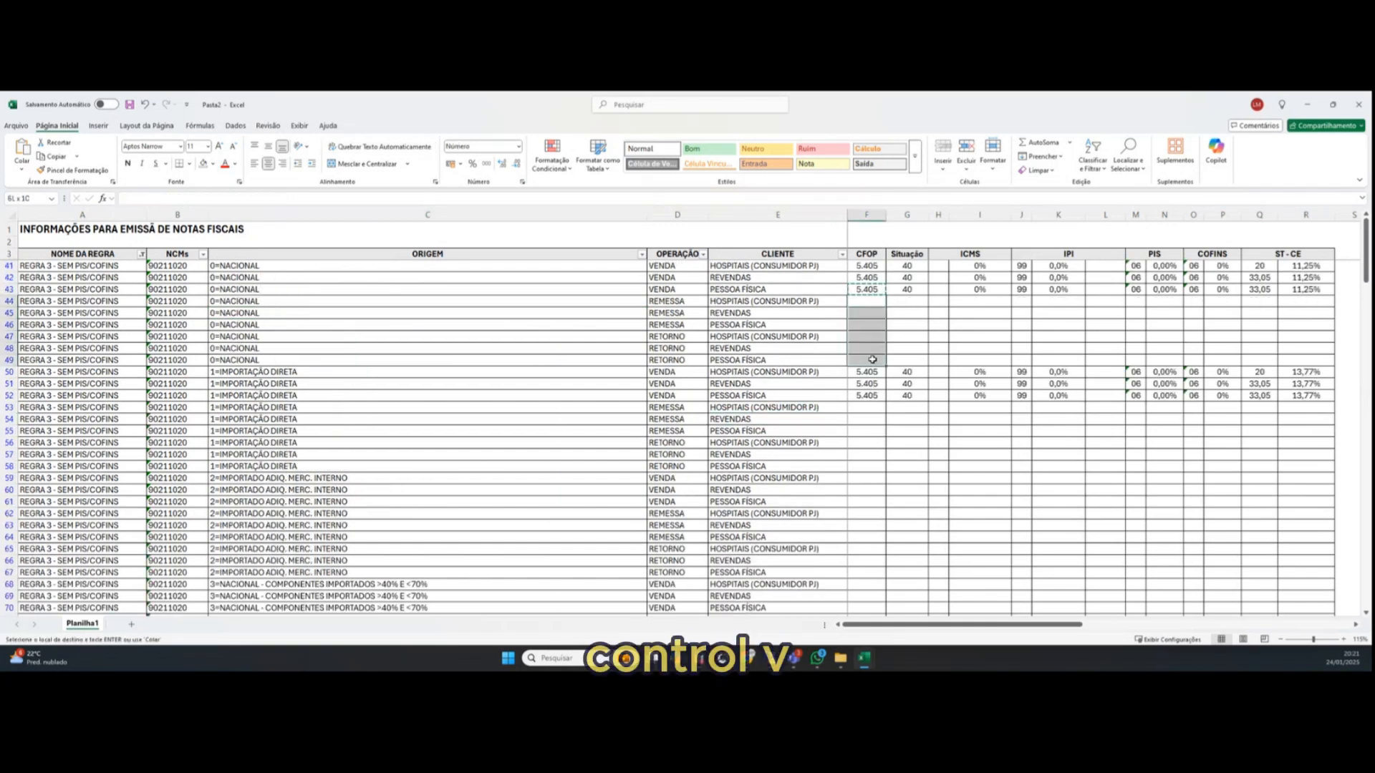
pyautogui.hotkey('ctrl', 'v')
pyautogui.press('Delete')
# Step: Examine the Situação and CFOP cells around the first REMESSA row and look through the whole list of REGRA 3 rows
pyautogui.click(910, 290)
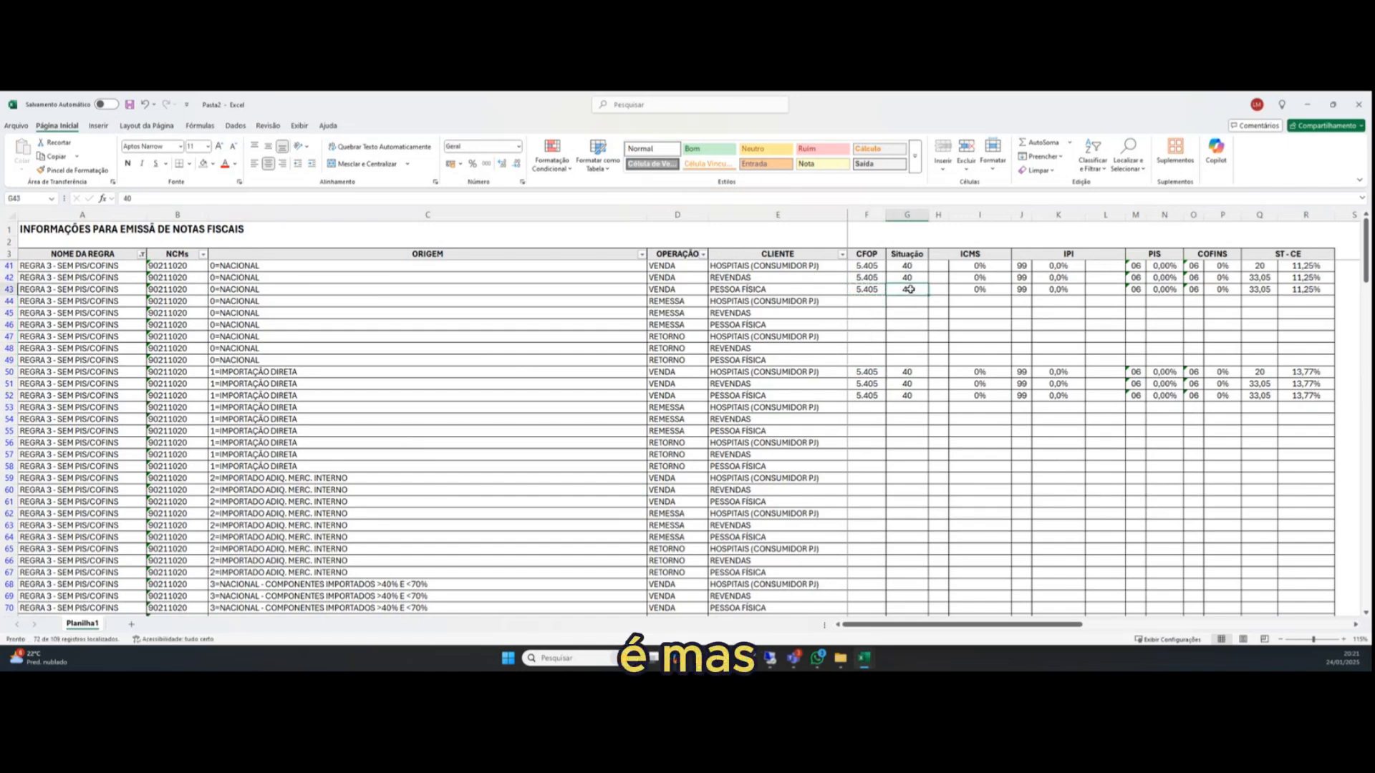
pyautogui.click(868, 301)
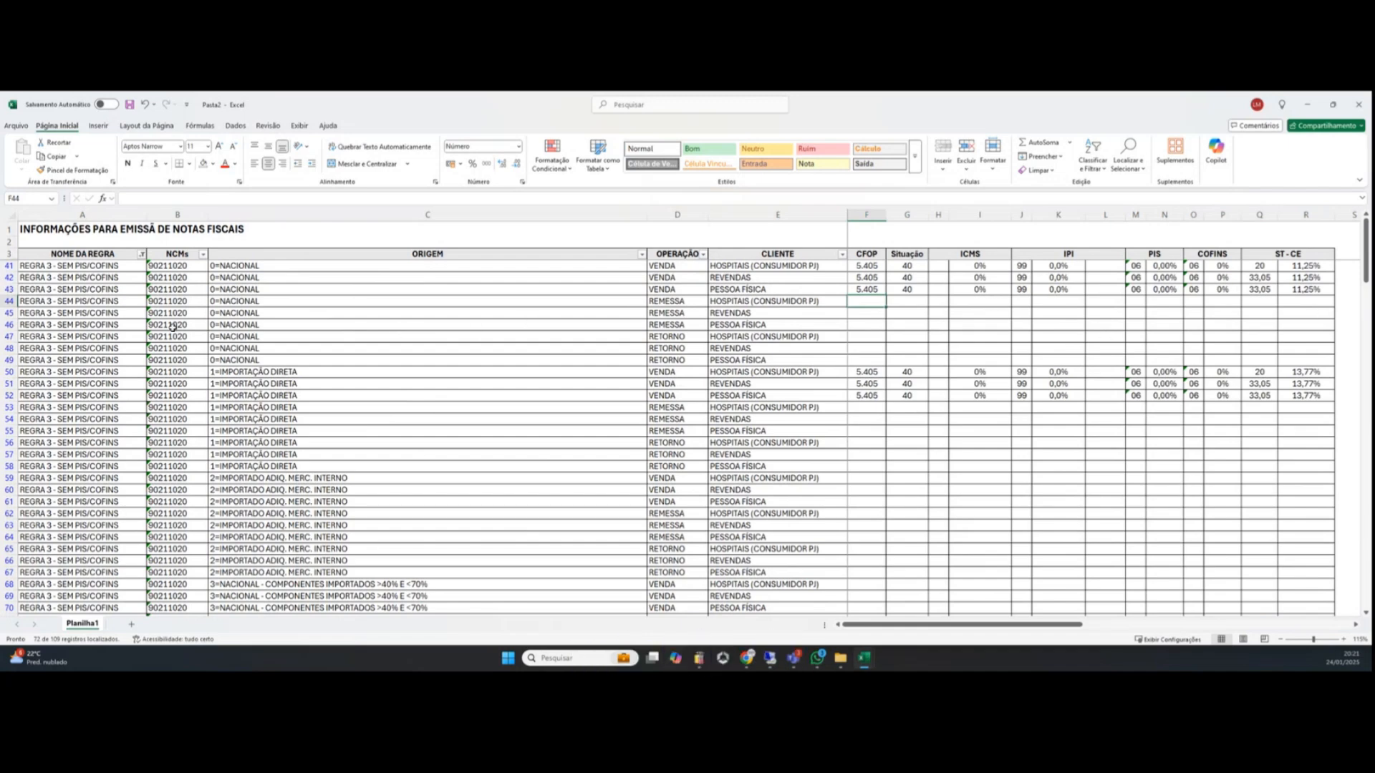
pyautogui.click(99, 337)
pyautogui.scroll(-13, 911, 482)
pyautogui.scroll(-8, 1181, 501)
pyautogui.scroll(20, 1178, 497)
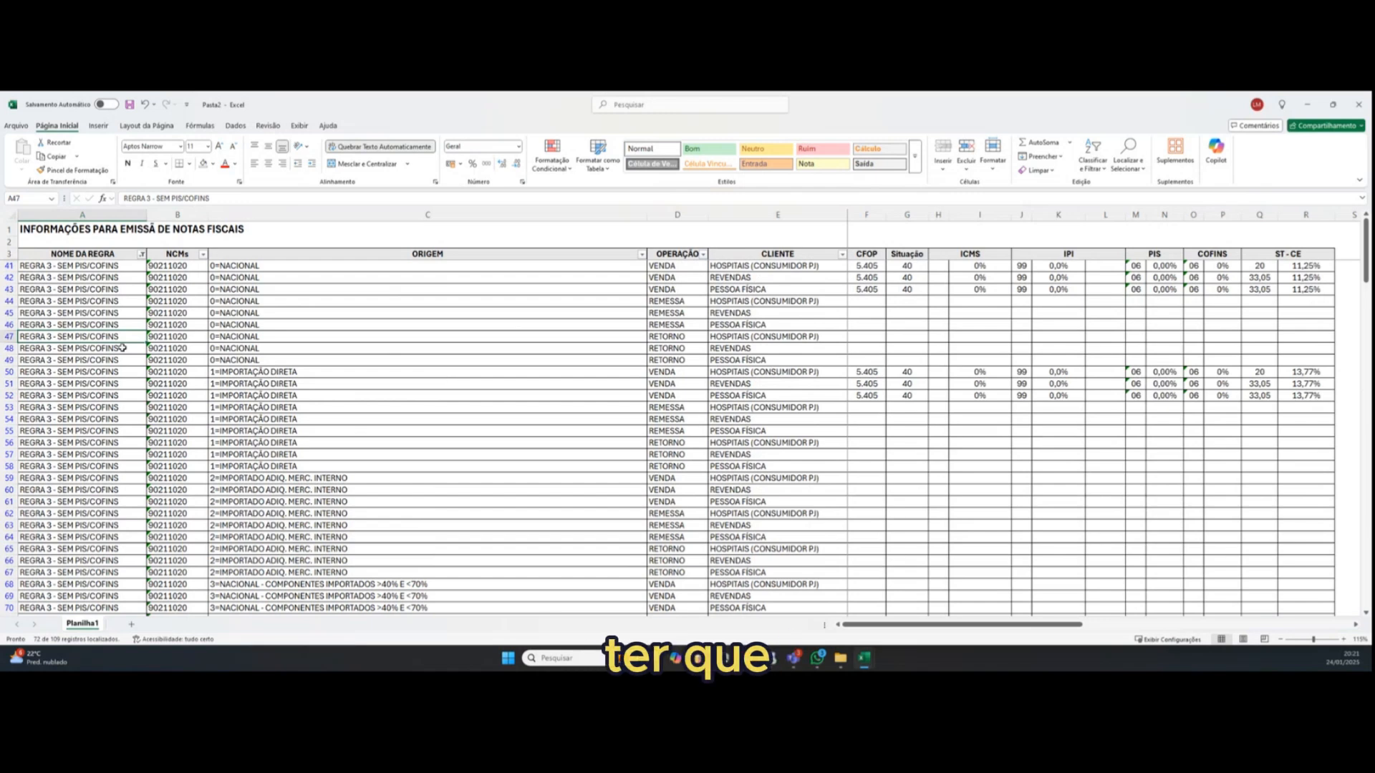
# Step: Filter NOME DA REGRA to show only REGRA 1 - COM PIS/COFINS
pyautogui.click(142, 255)
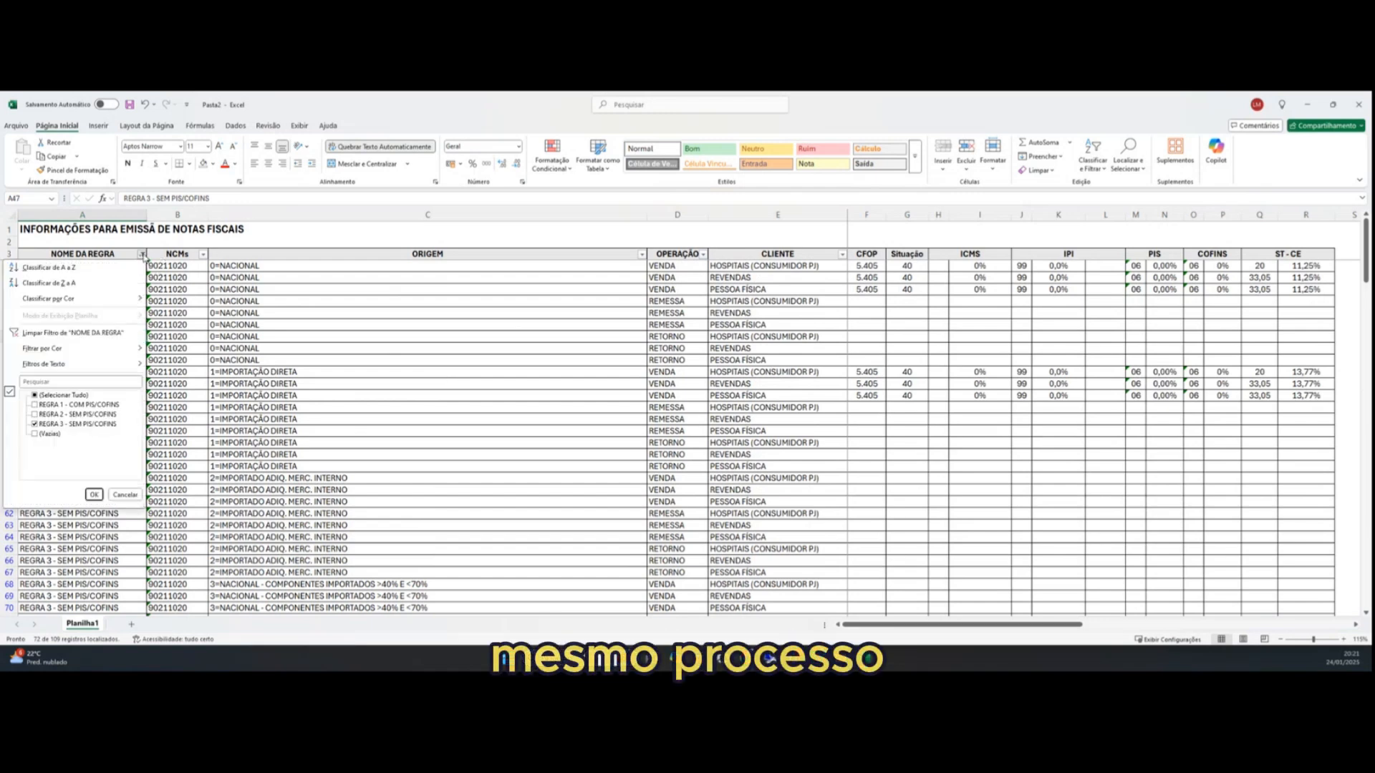
pyautogui.click(36, 404)
pyautogui.click(35, 424)
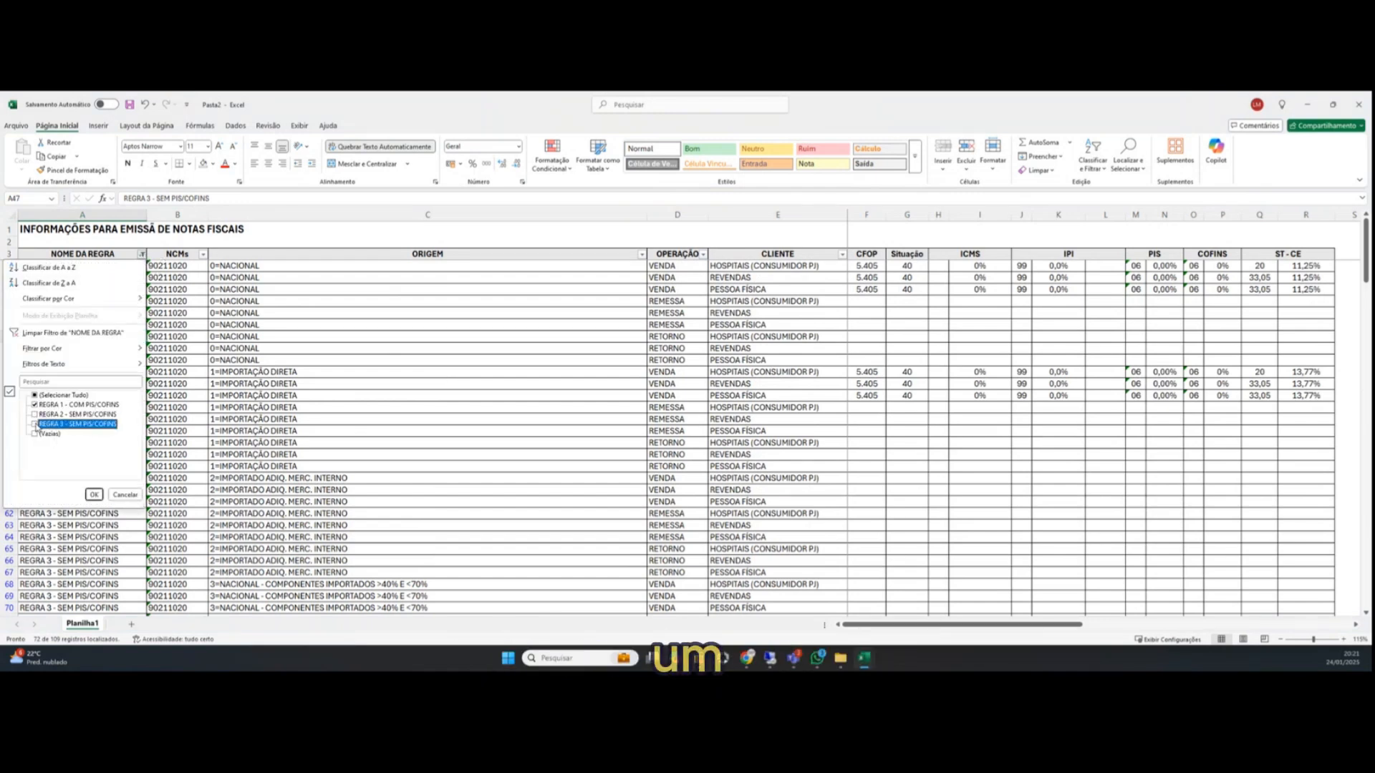
pyautogui.click(94, 495)
pyautogui.click(378, 397)
pyautogui.scroll(3, 575, 364)
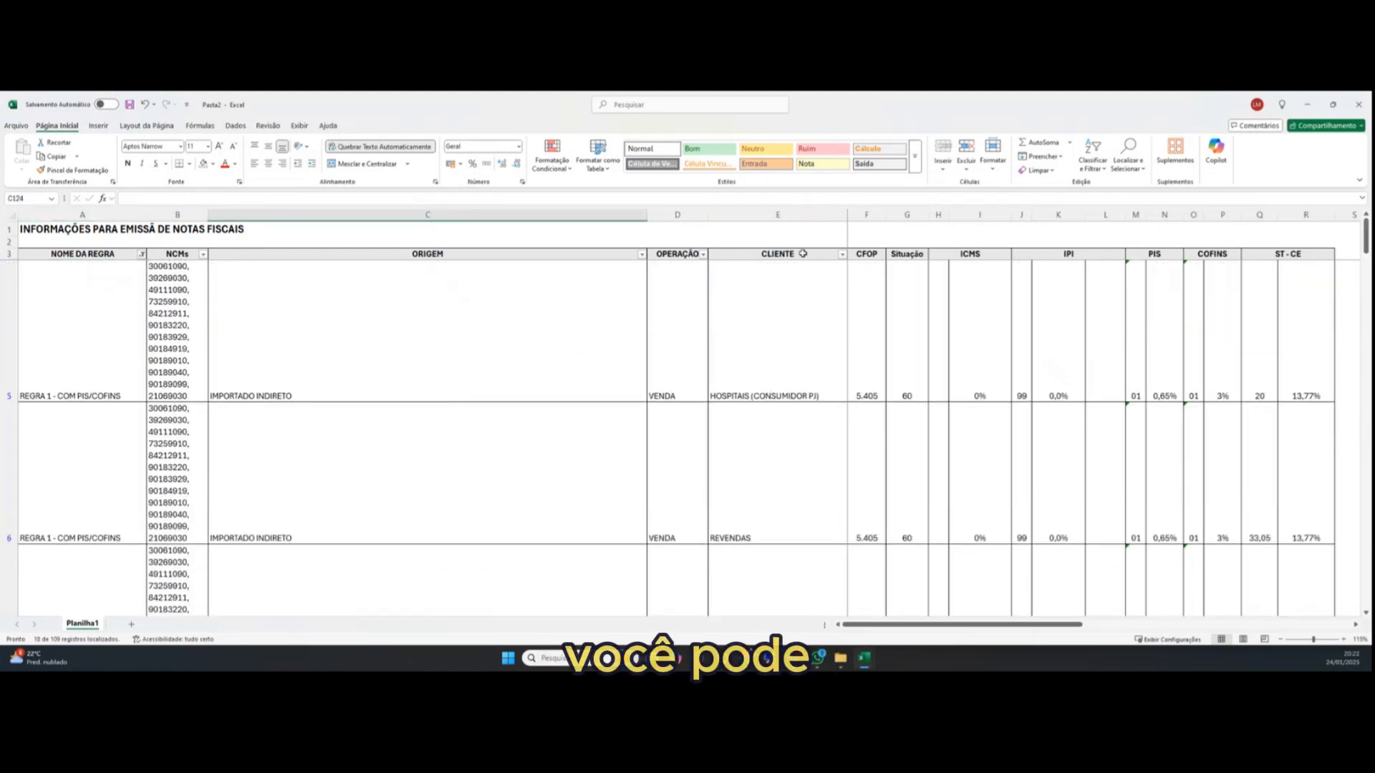
# Step: Filter CLIENTE to show only HOSPITAIS (CONSUMIDOR PJ)
pyautogui.click(843, 256)
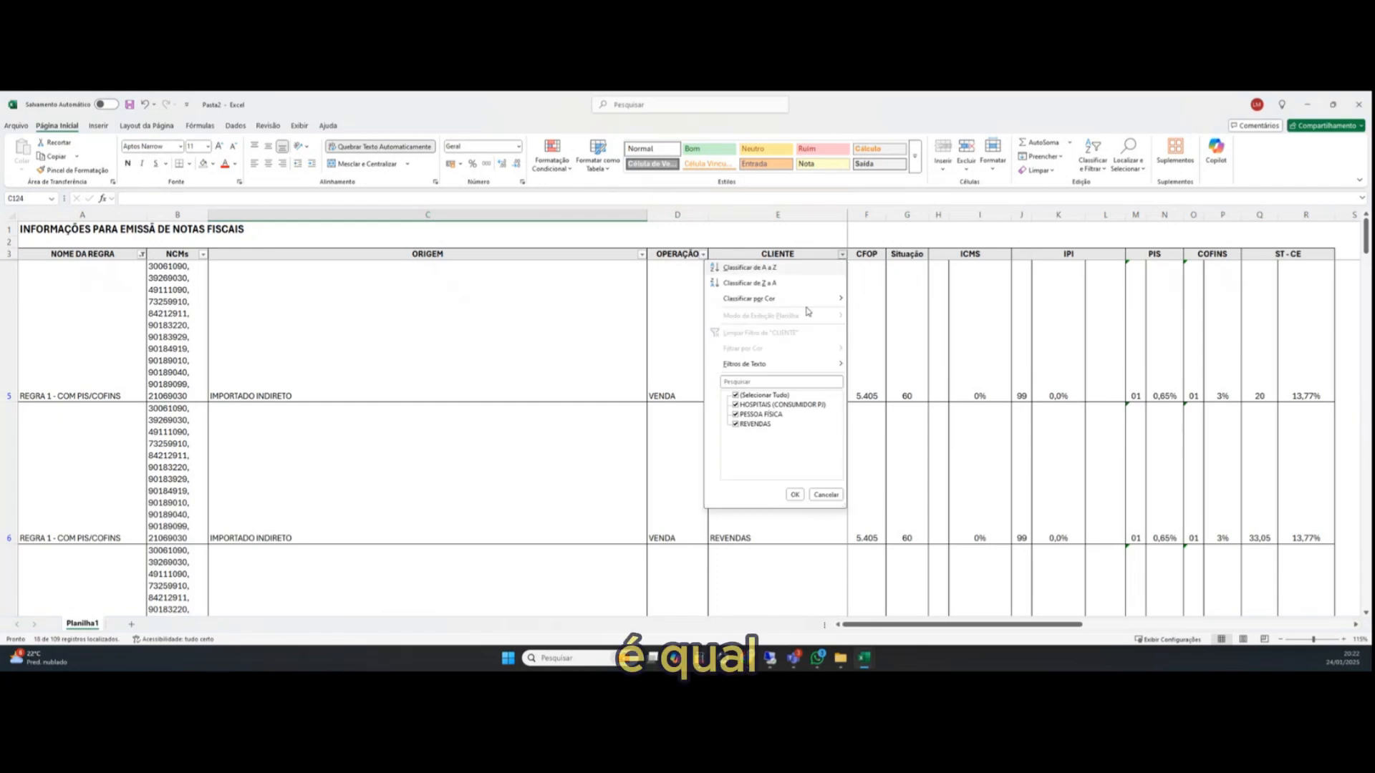
pyautogui.click(736, 395)
pyautogui.click(735, 415)
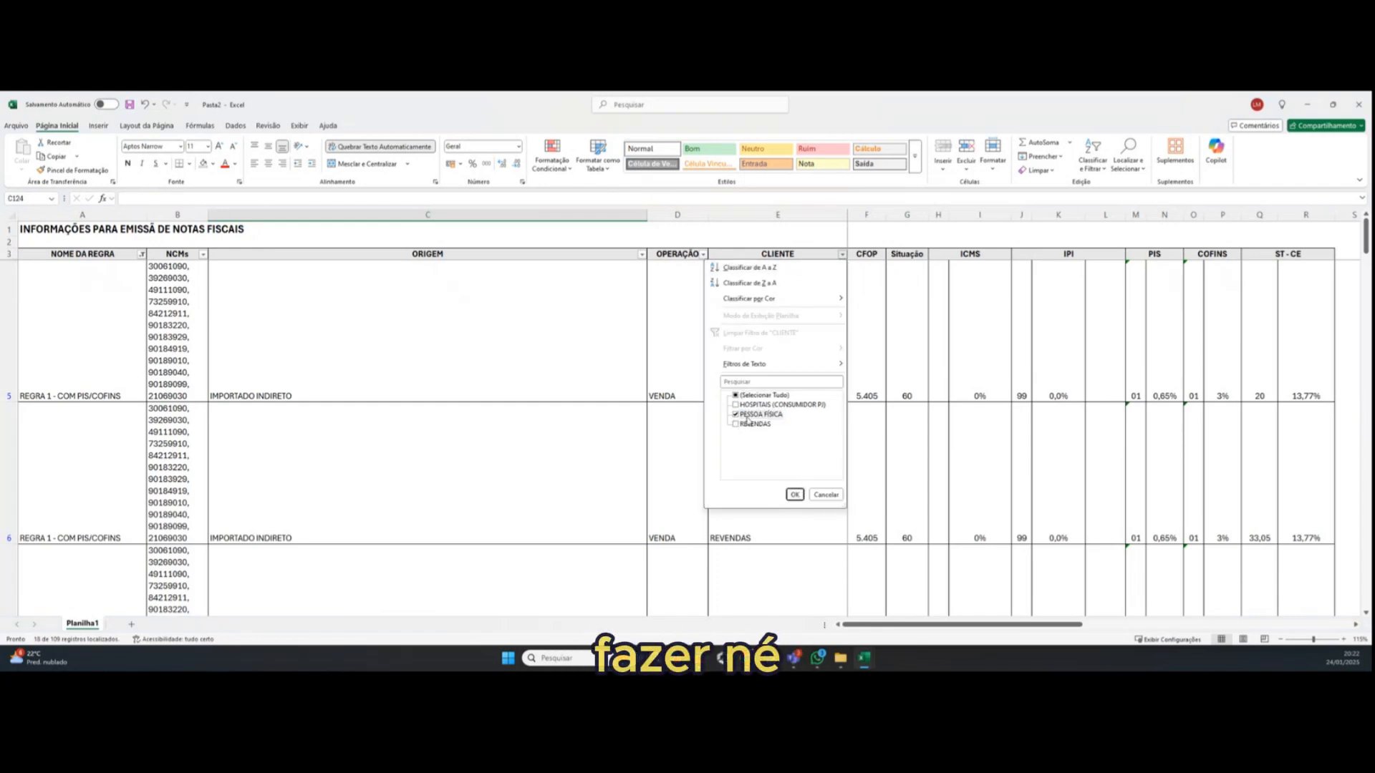
pyautogui.click(748, 417)
pyautogui.click(736, 406)
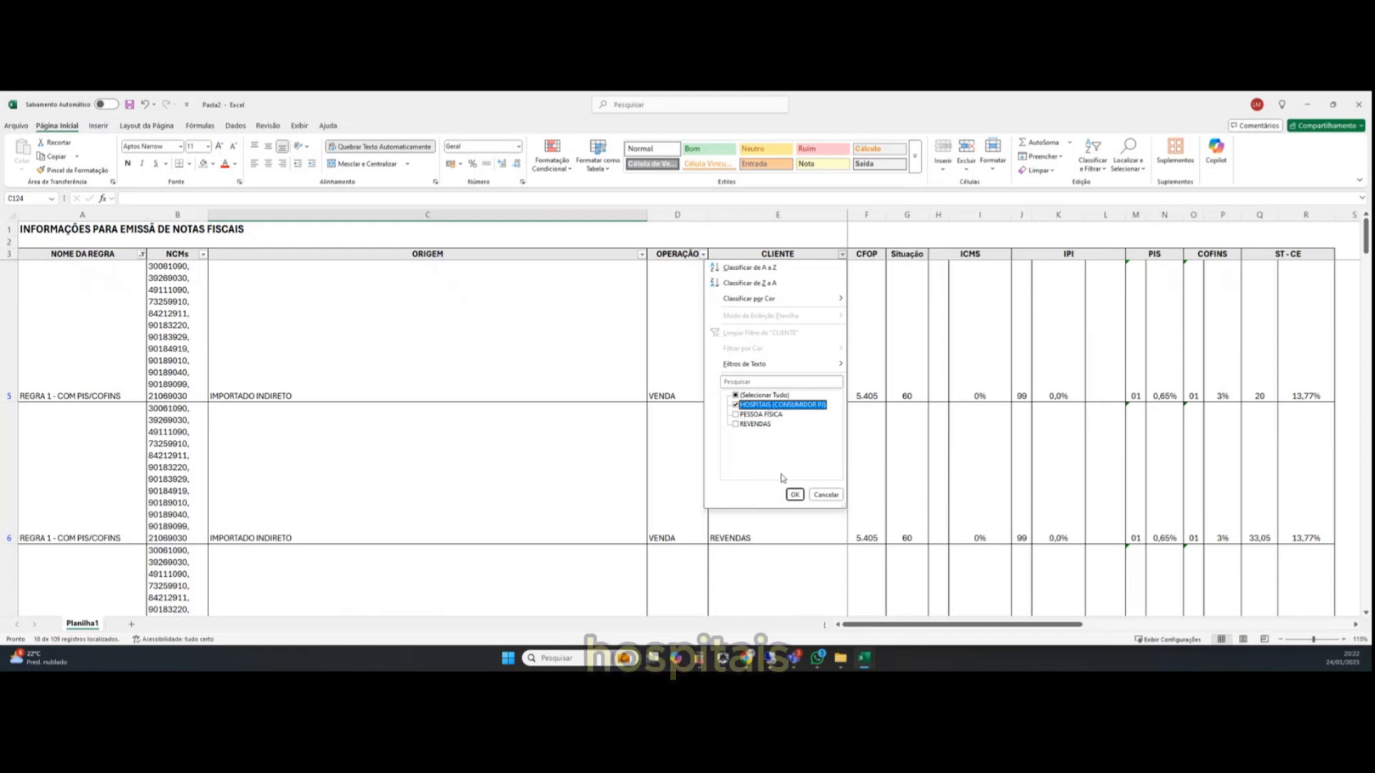
pyautogui.click(795, 495)
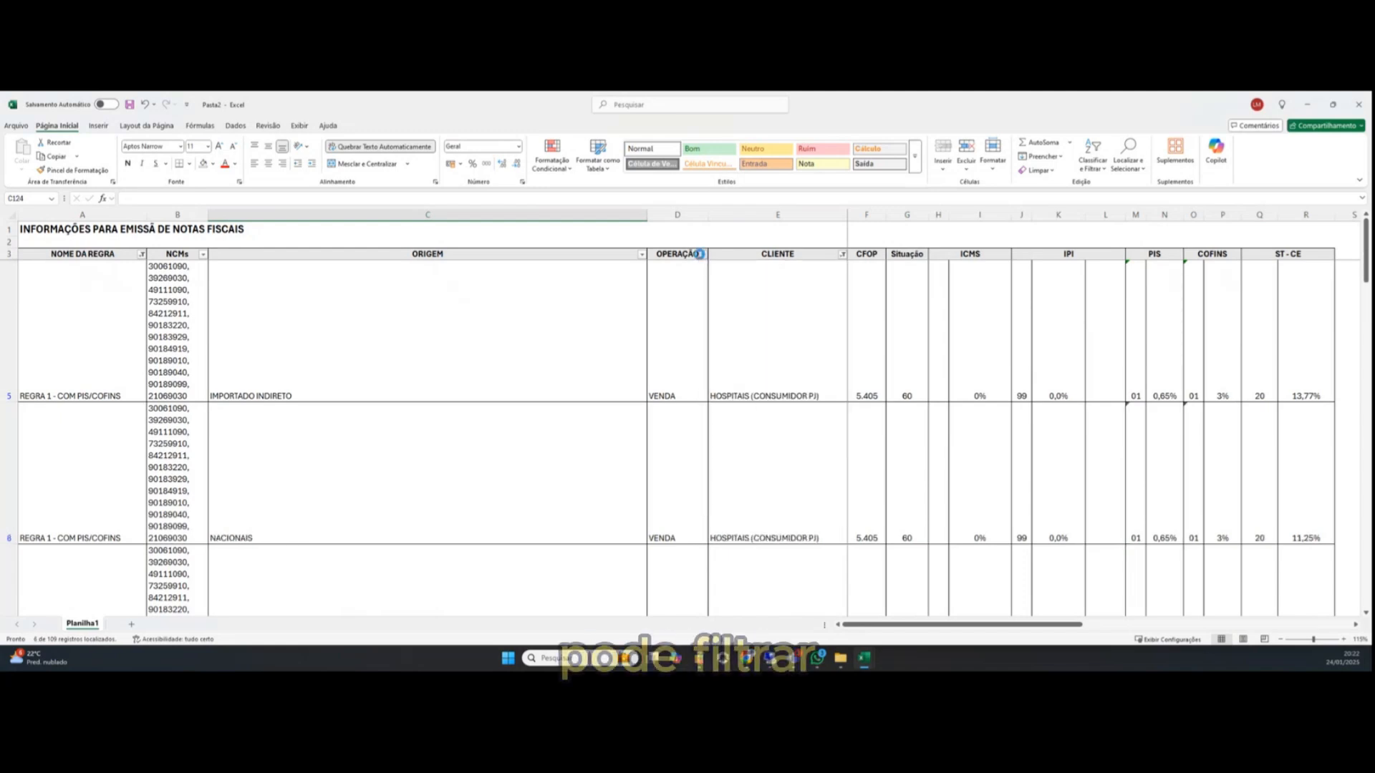
# Step: Filter OPERAÇÃO to show only VENDA and select the origin cell of the IMPORTADO INDIRETO row
pyautogui.click(702, 255)
pyautogui.click(608, 406)
pyautogui.click(609, 415)
pyautogui.click(655, 495)
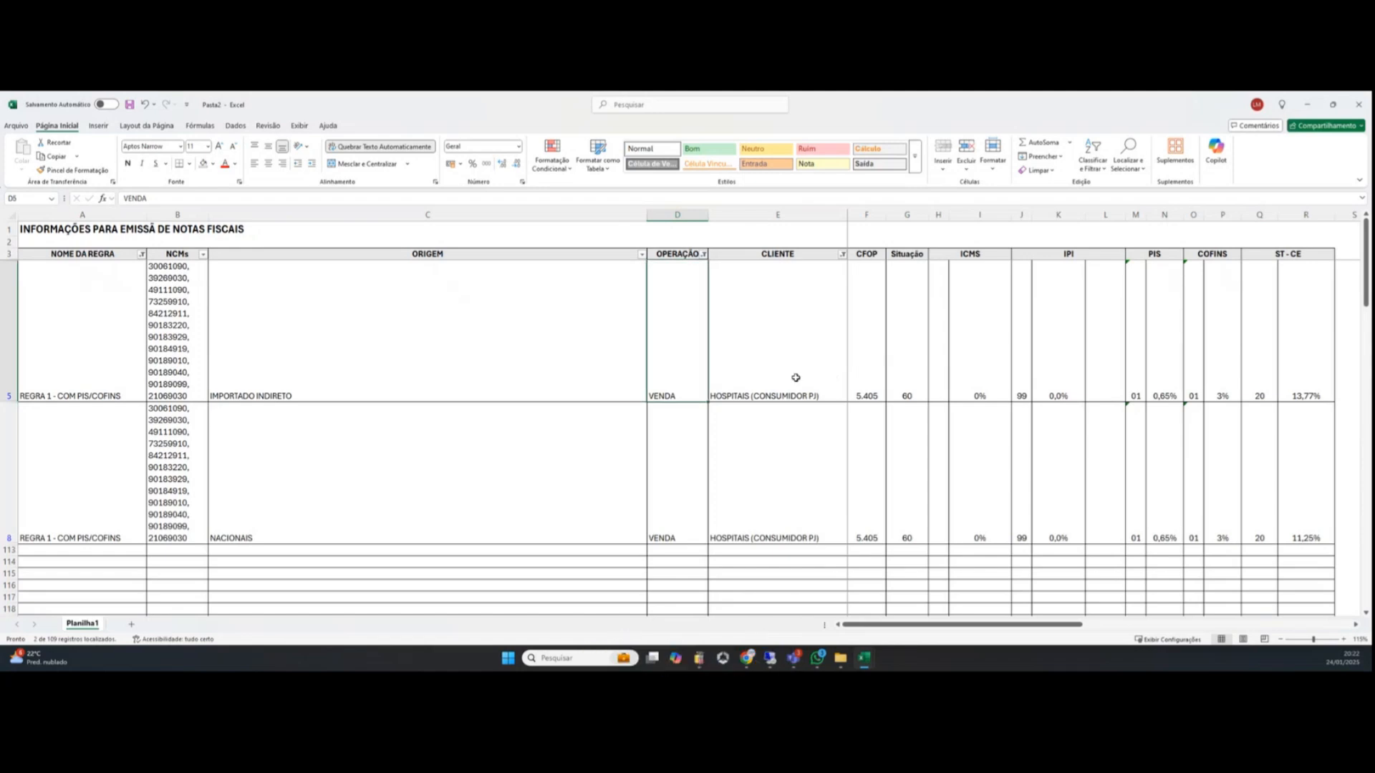
pyautogui.click(607, 350)
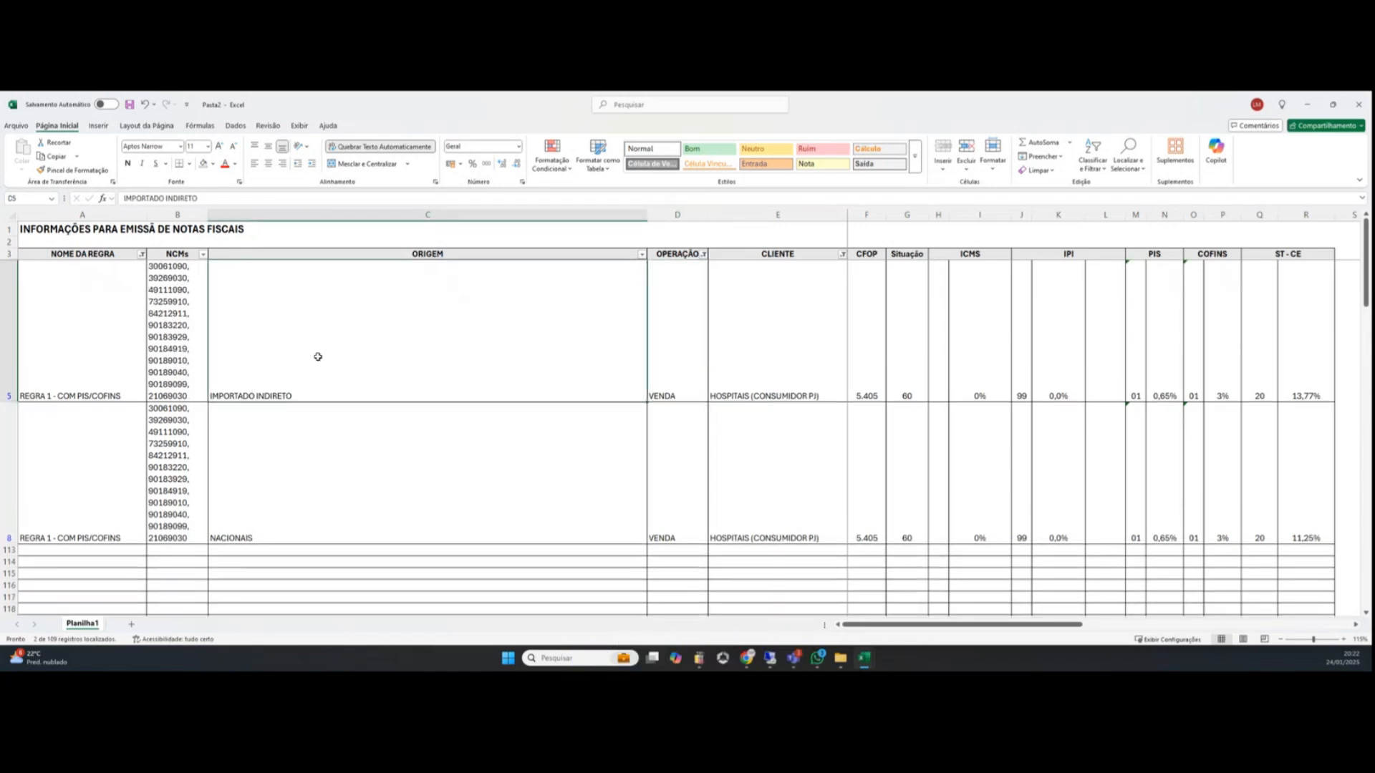
# Step: Filter NOME DA REGRA to show only REGRA 3 - SEM PIS/COFINS
pyautogui.click(364, 463)
pyautogui.click(396, 341)
pyautogui.click(142, 254)
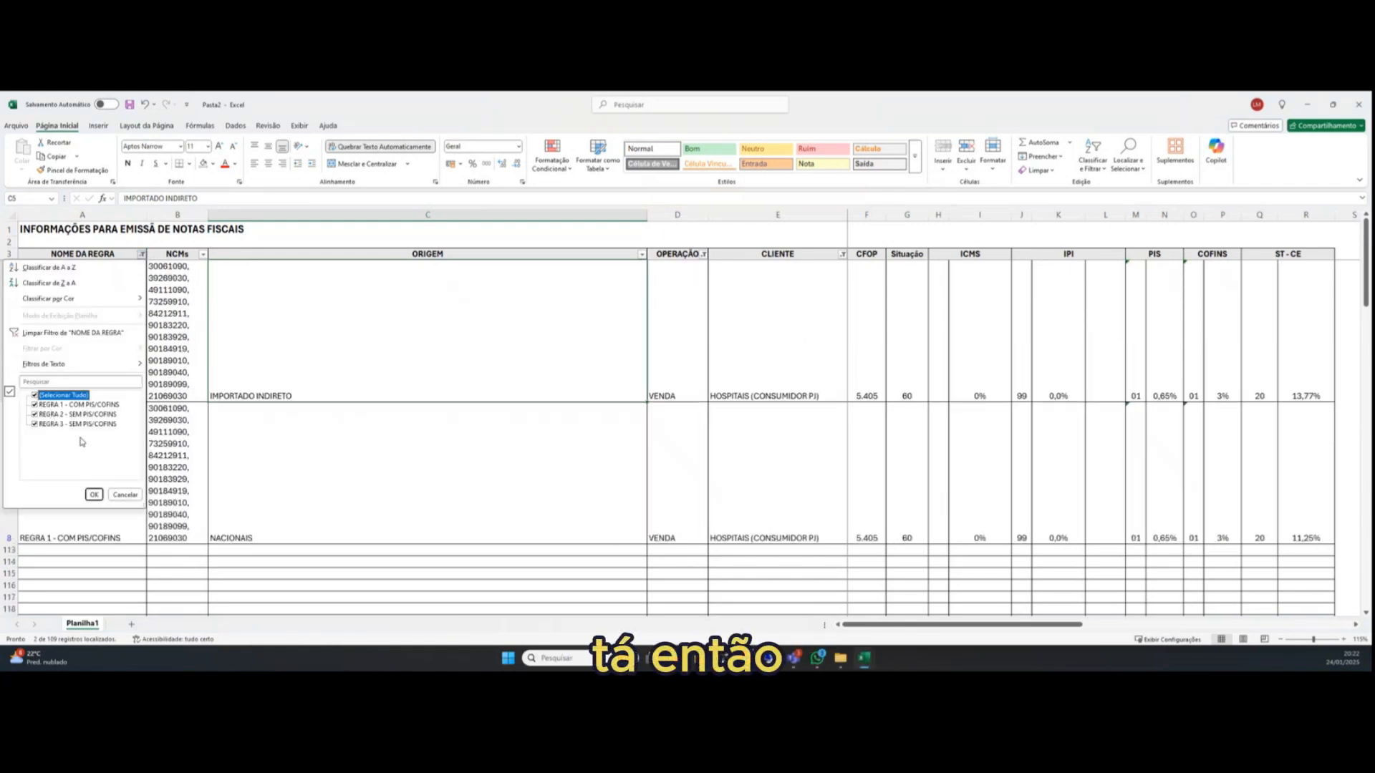
pyautogui.click(57, 406)
pyautogui.click(49, 415)
pyautogui.click(94, 495)
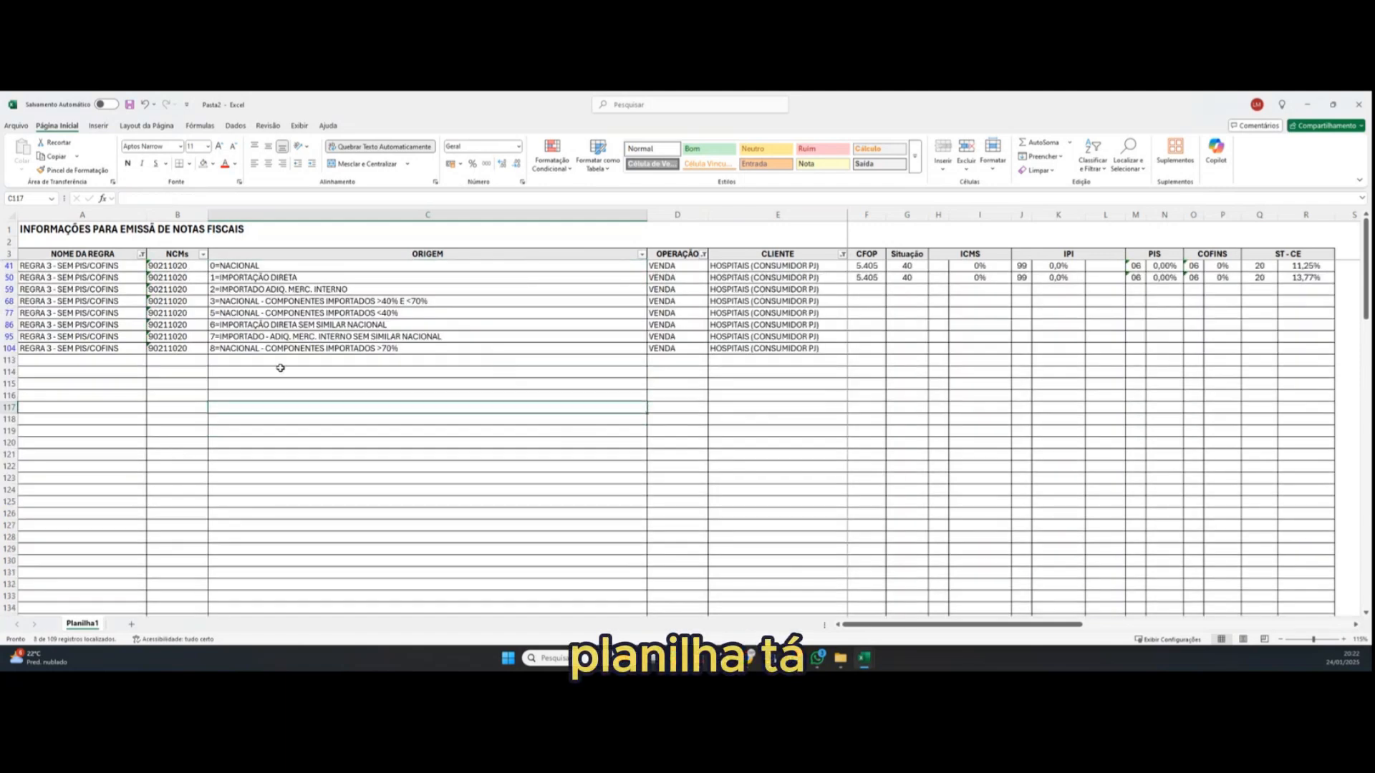
# Step: Examine the ORIGEM, OPERAÇÃO, CLIENTE and CFOP cells of the REGRA 3 rows, including the rows with no CFOP
pyautogui.click(319, 338)
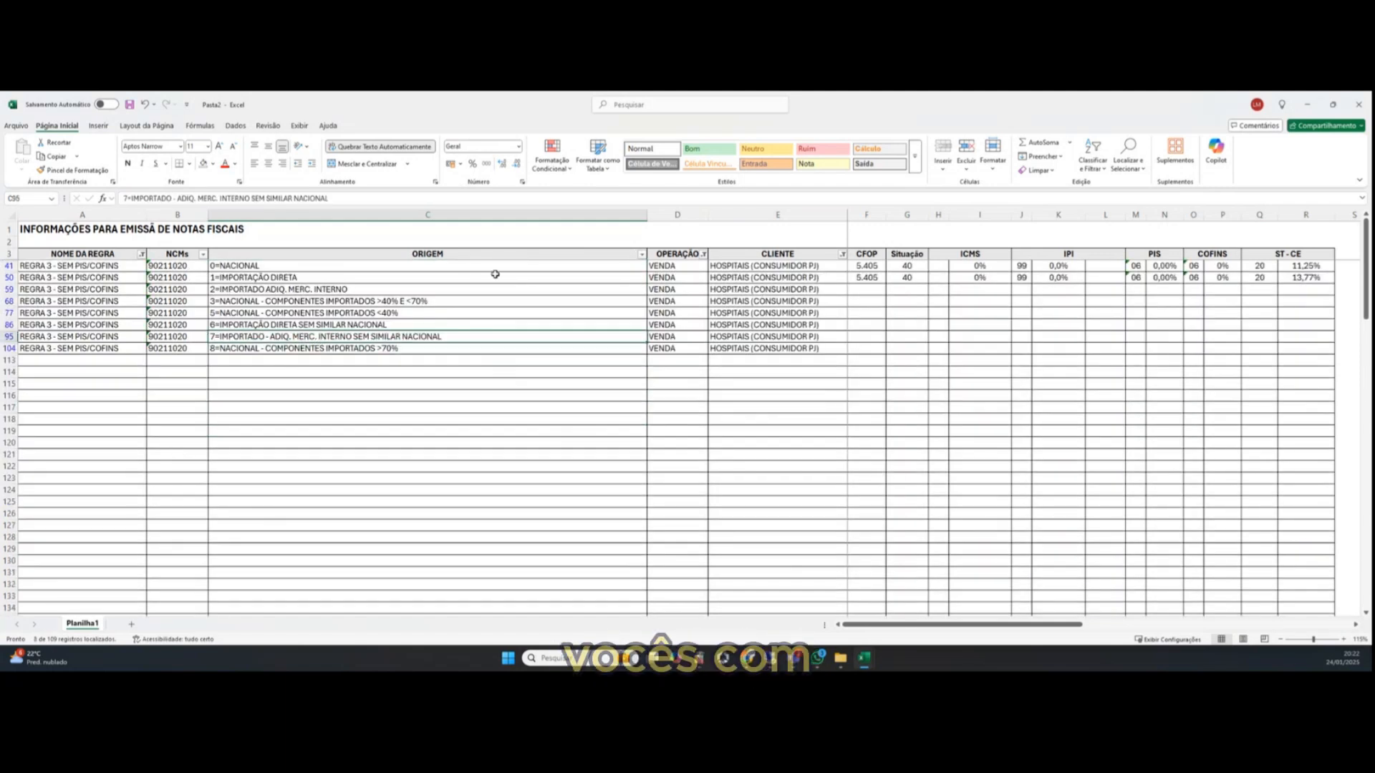
pyautogui.click(328, 266)
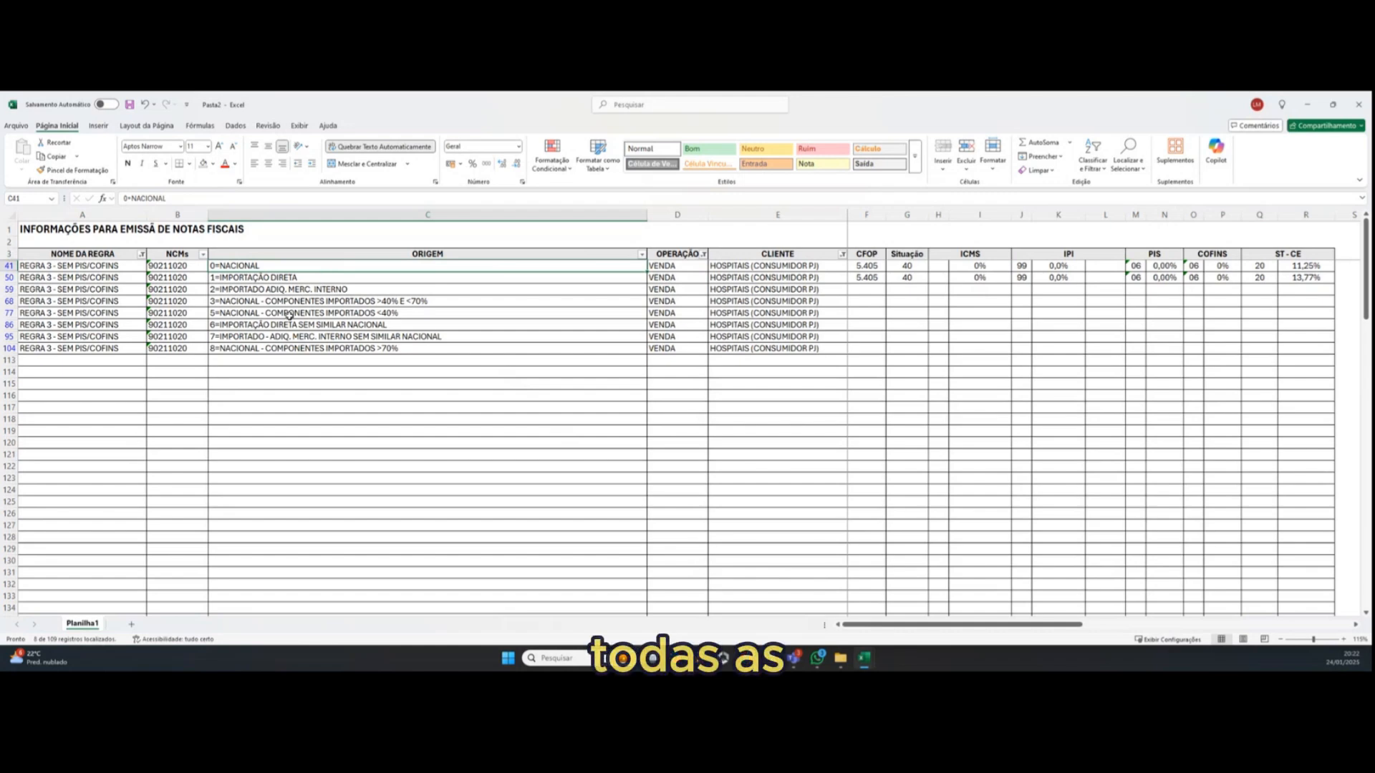
pyautogui.click(667, 269)
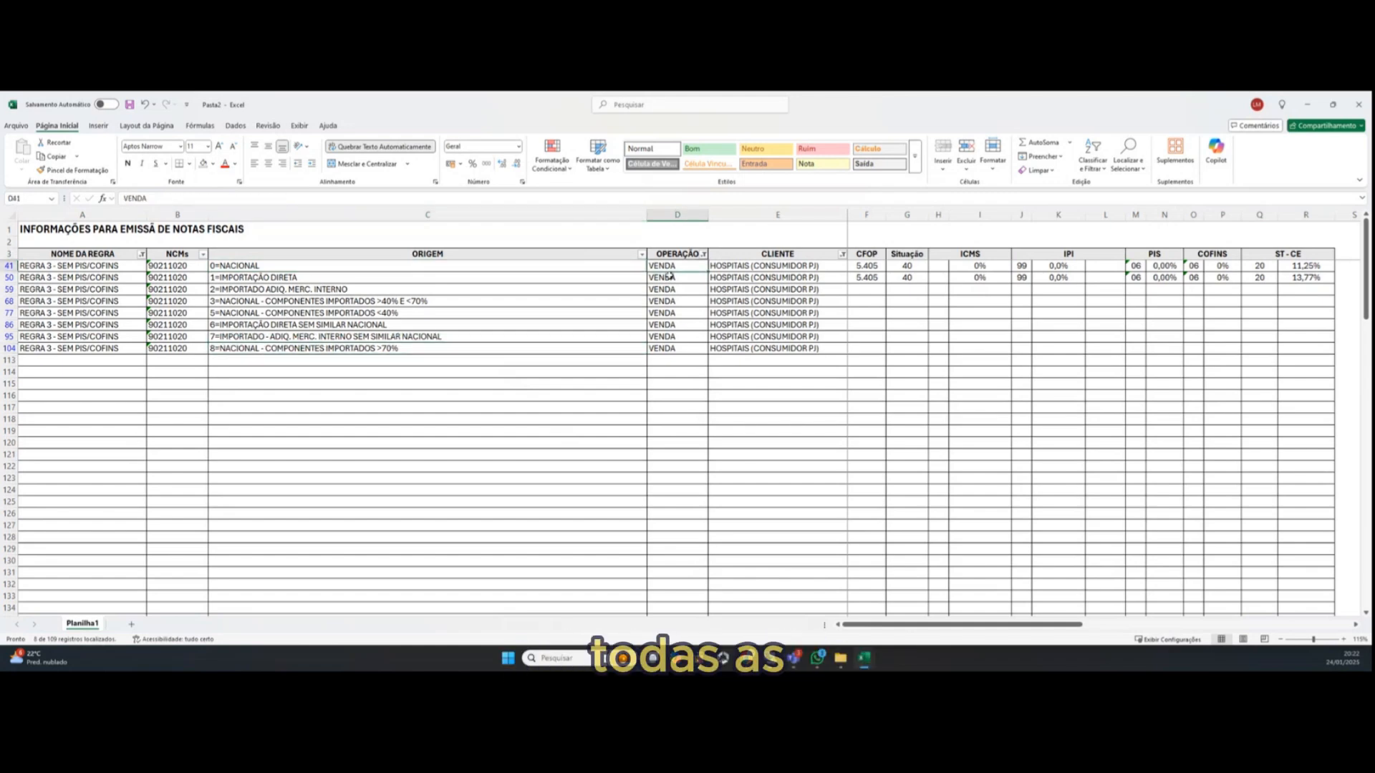
pyautogui.click(769, 267)
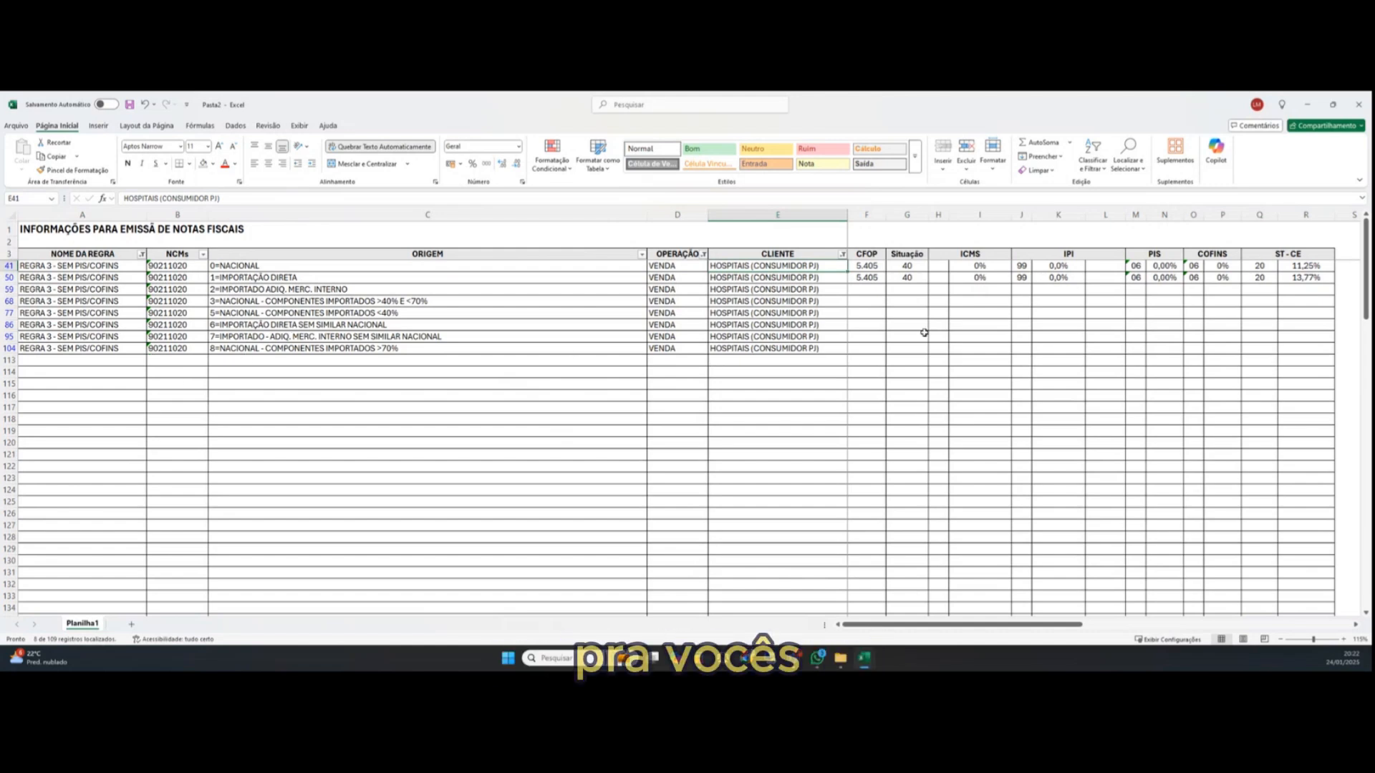
pyautogui.click(874, 288)
pyautogui.moveTo(874, 289); pyautogui.dragTo(870, 349)
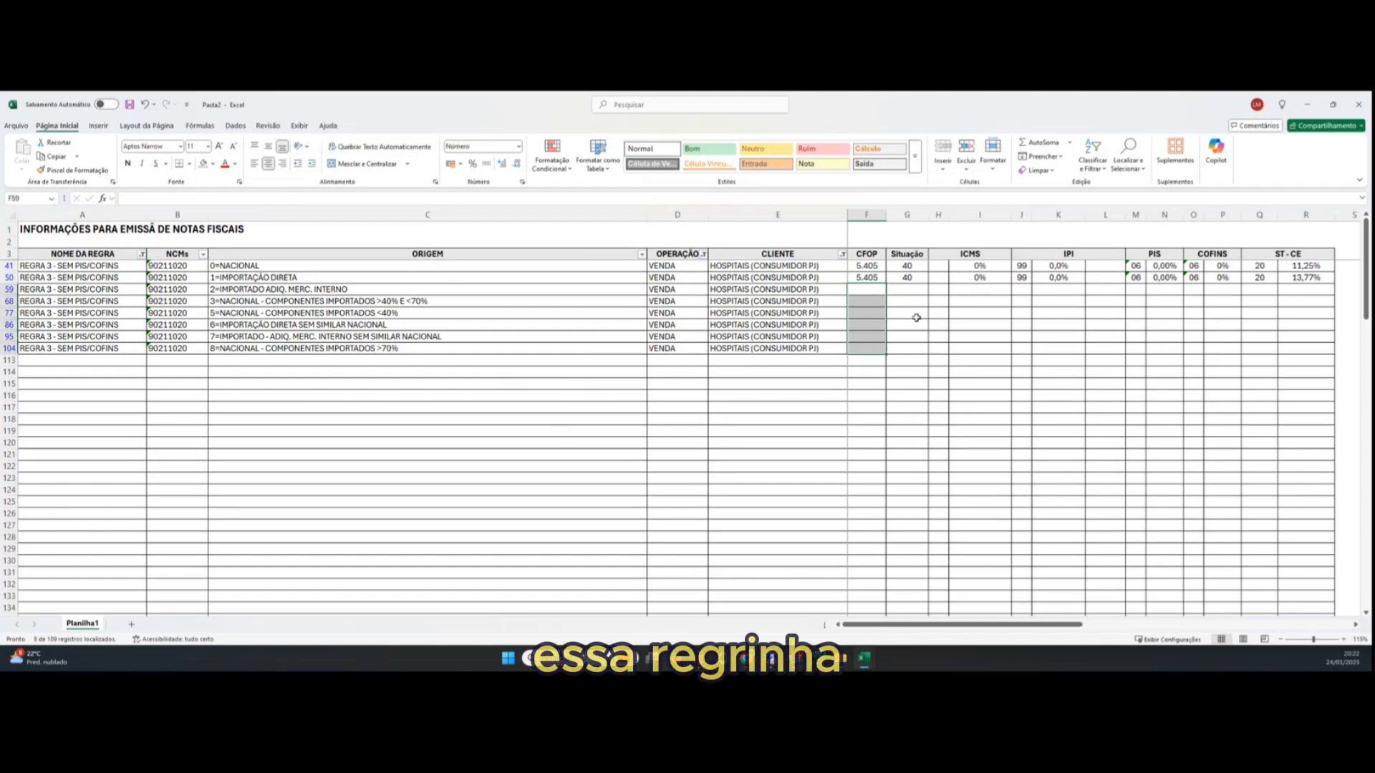
pyautogui.click(867, 279)
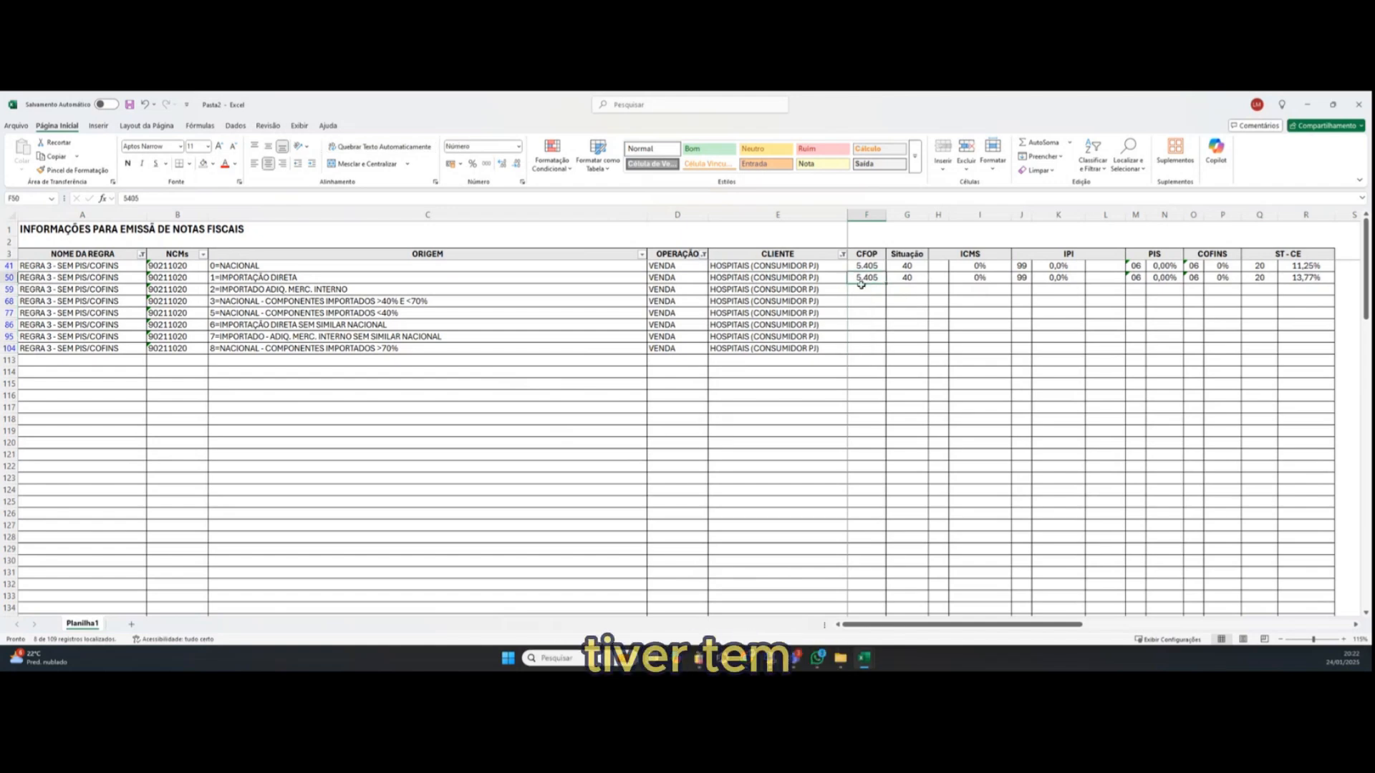
# Step: Examine the Situação, CFOP and IPI cells of the first REGRA 3 rows and the blank Situação cells beneath them
pyautogui.click(908, 279)
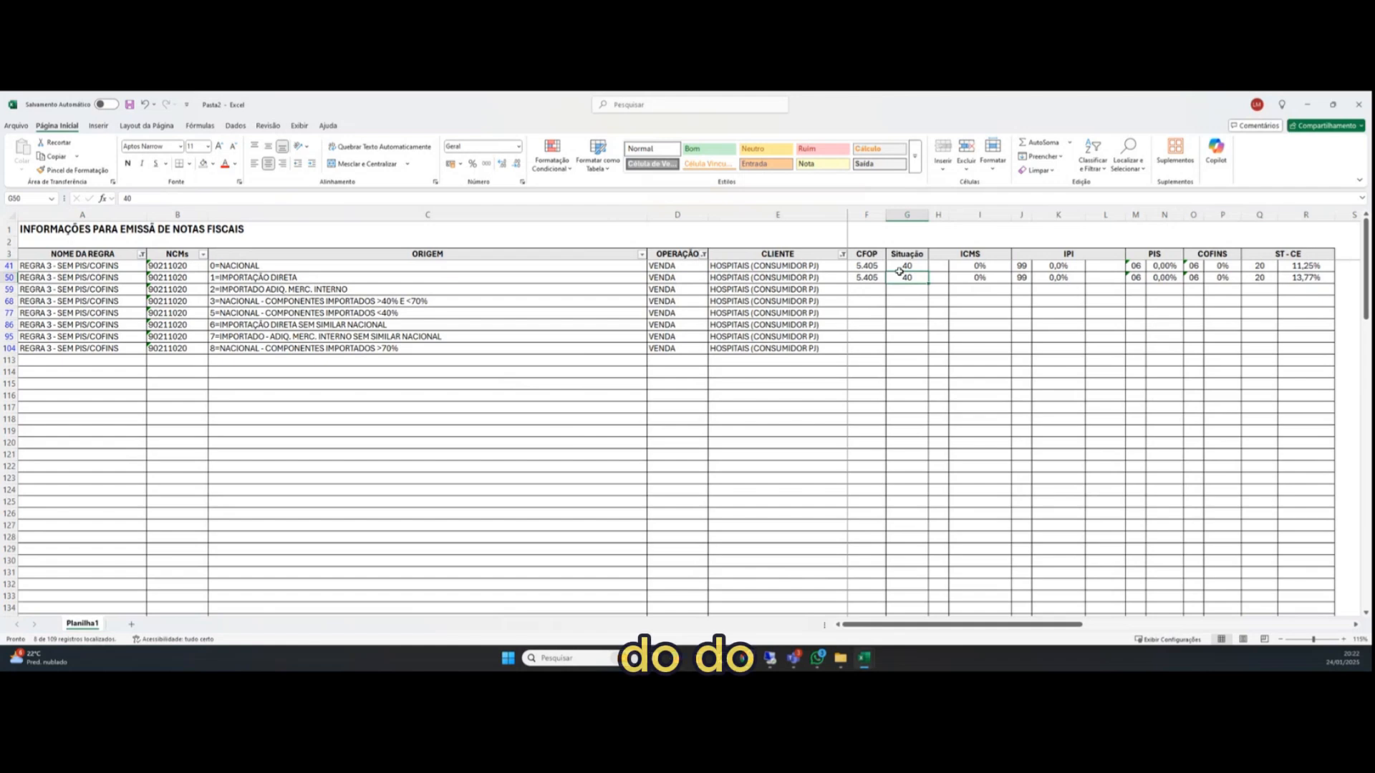
pyautogui.click(903, 292)
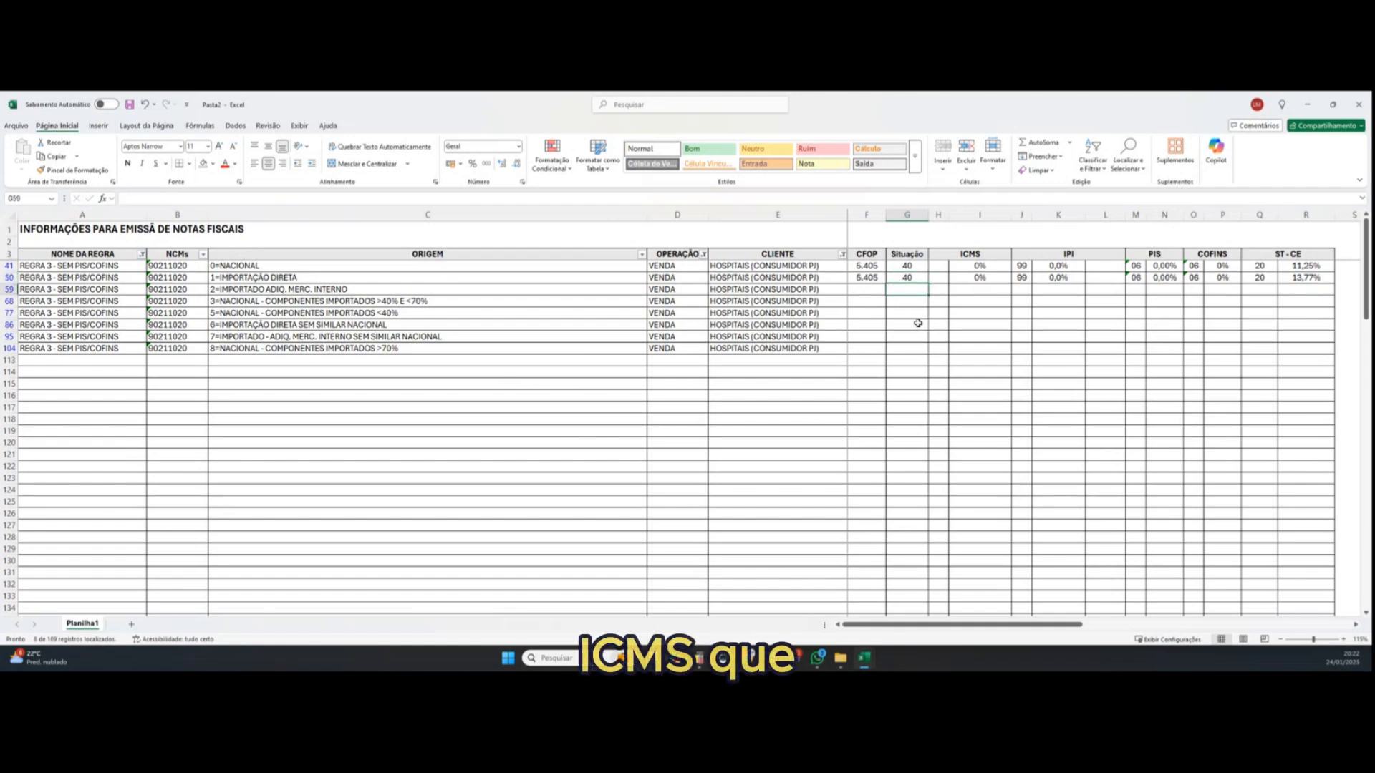
pyautogui.click(866, 277)
pyautogui.click(869, 266)
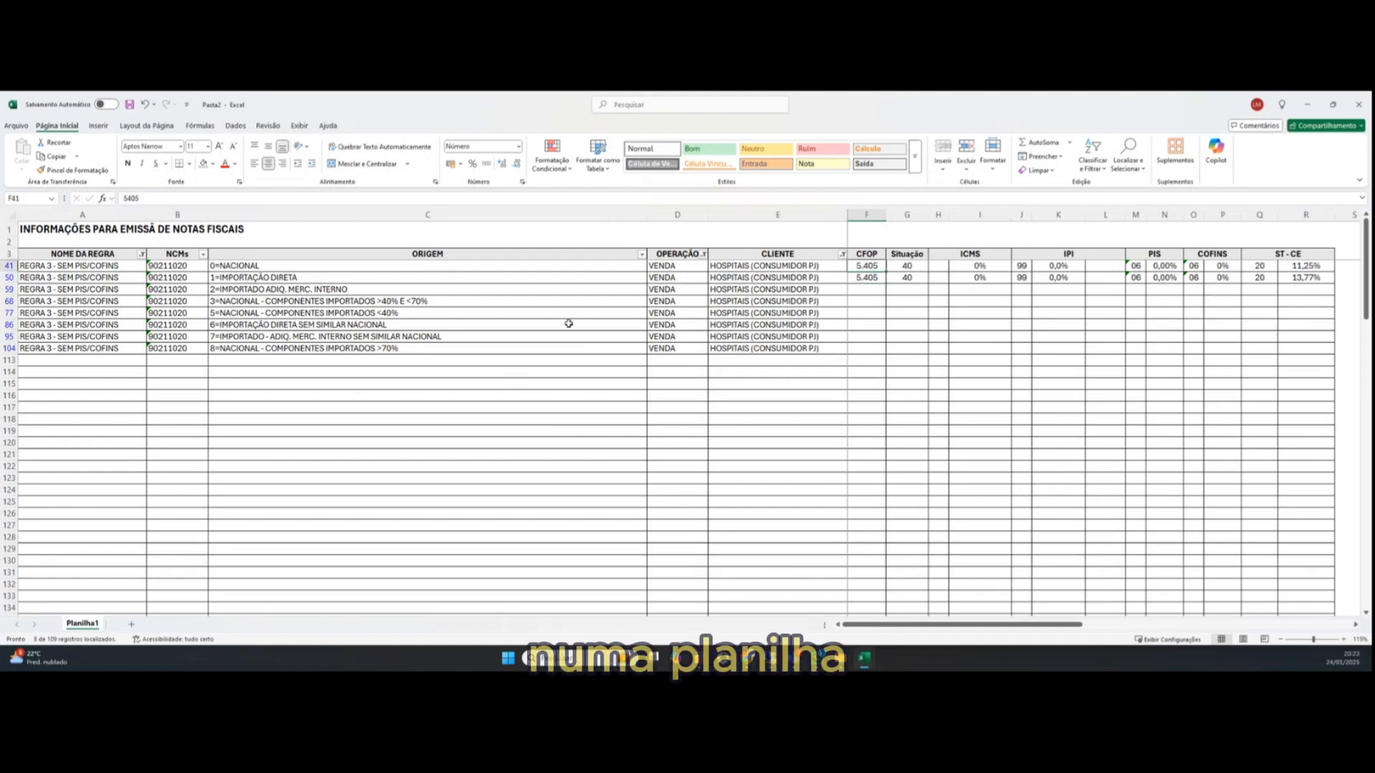
pyautogui.click(1037, 279)
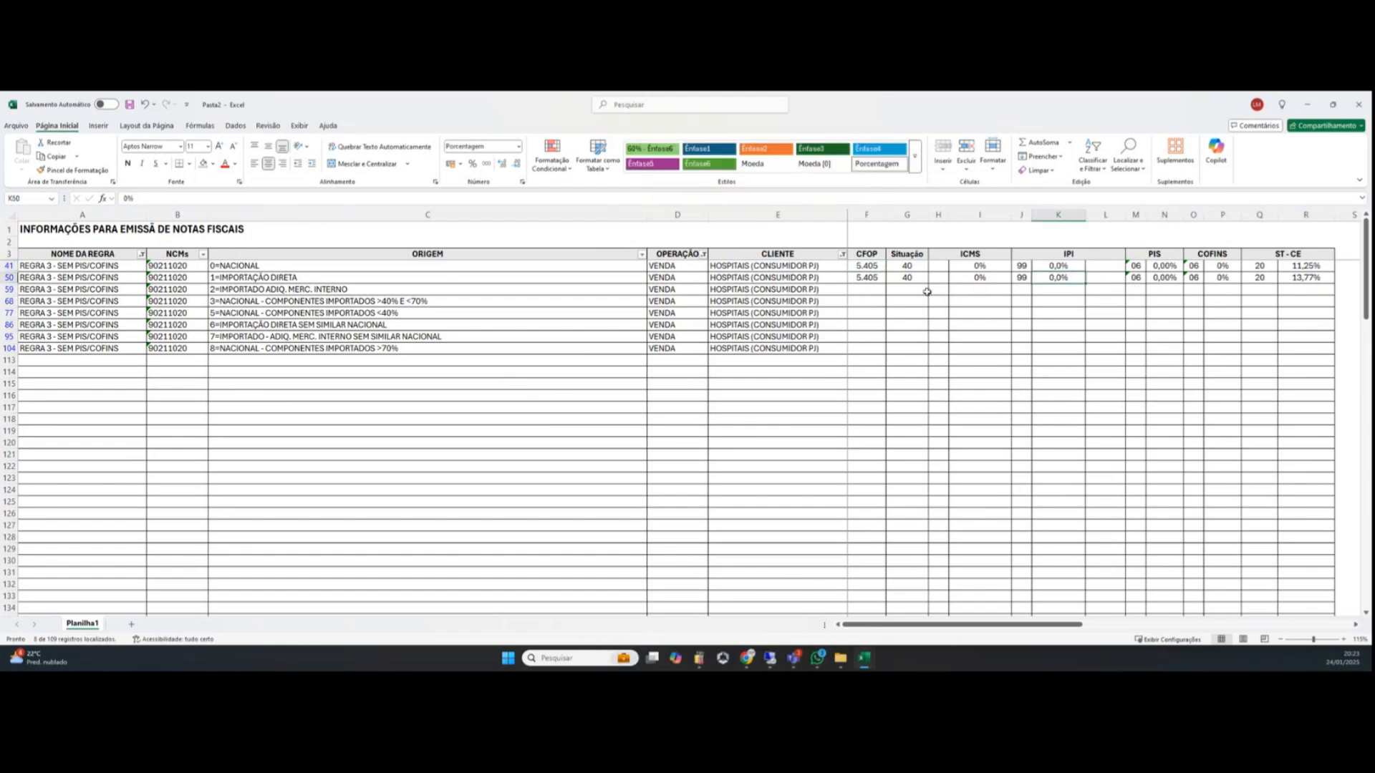
pyautogui.click(912, 278)
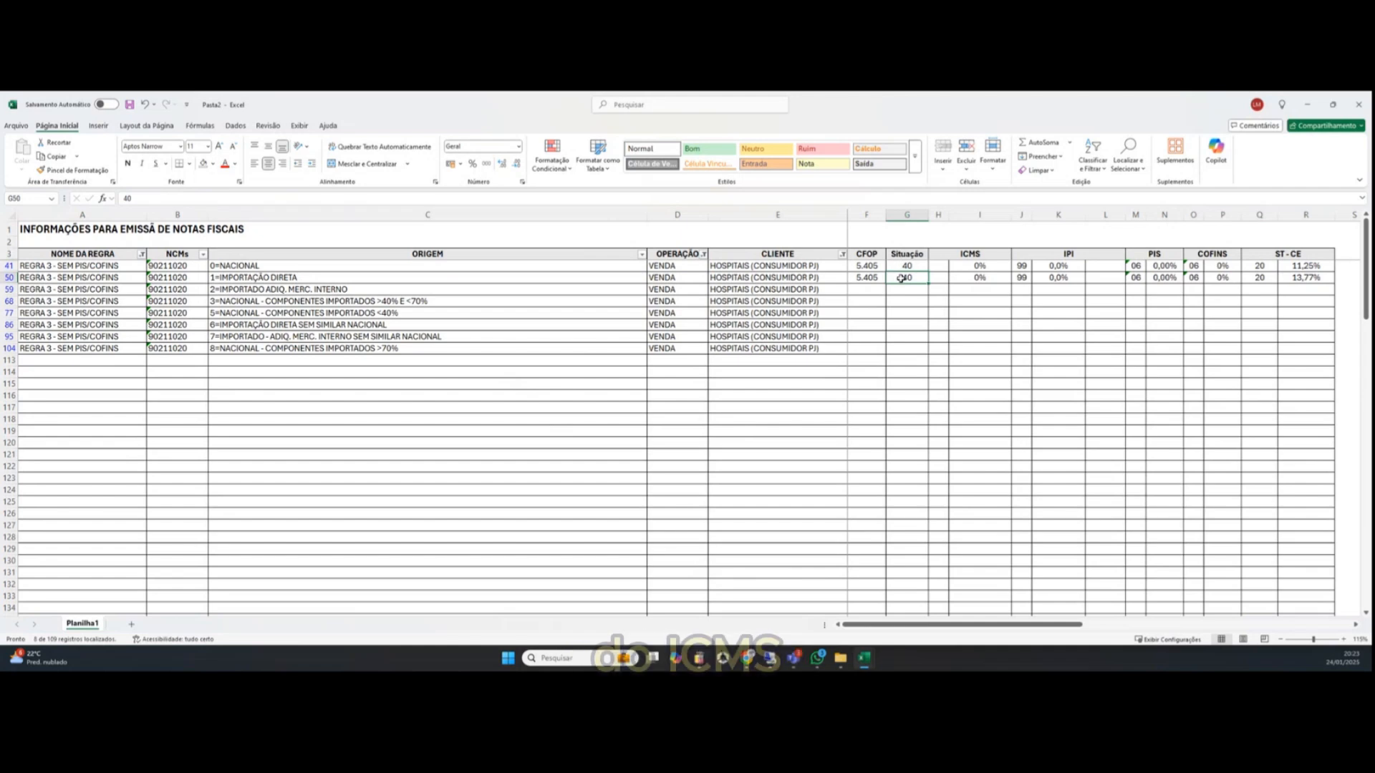
pyautogui.click(921, 299)
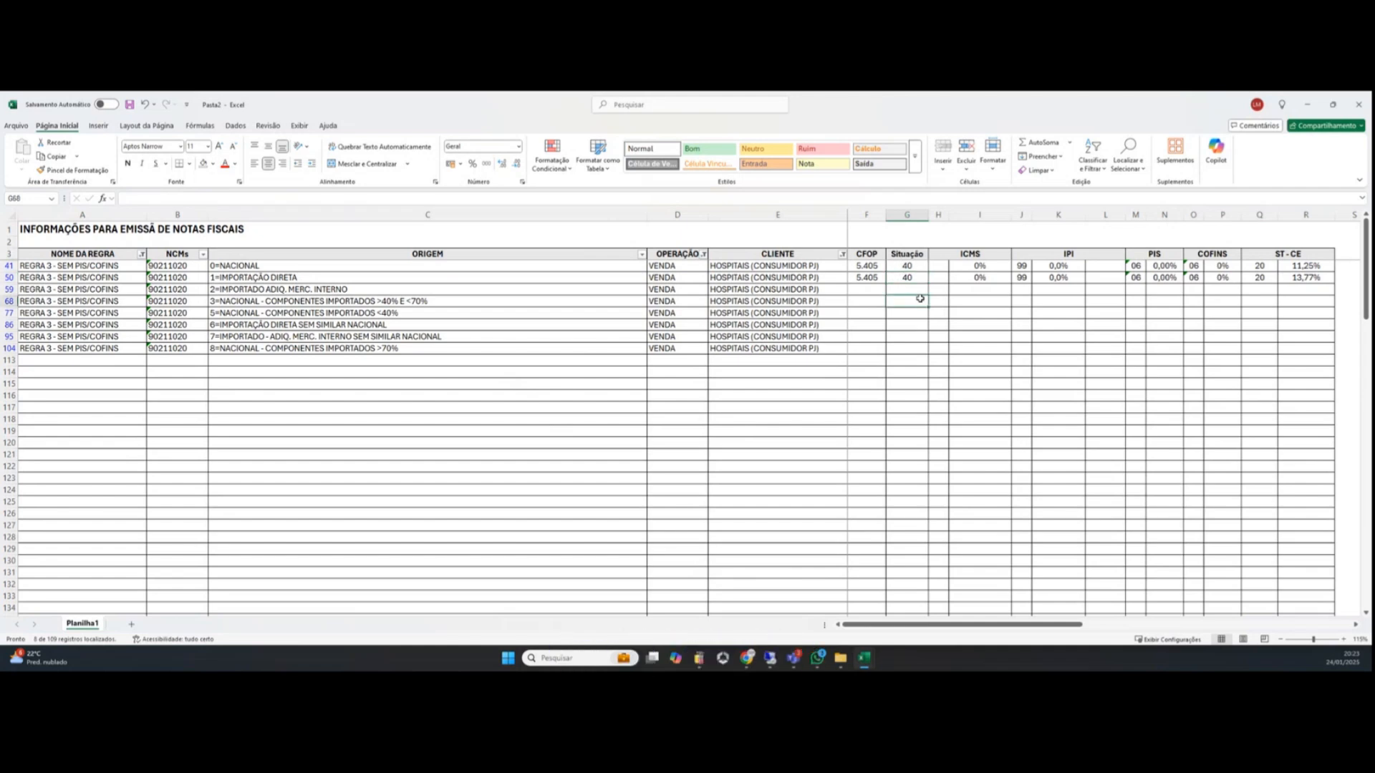
pyautogui.click(907, 279)
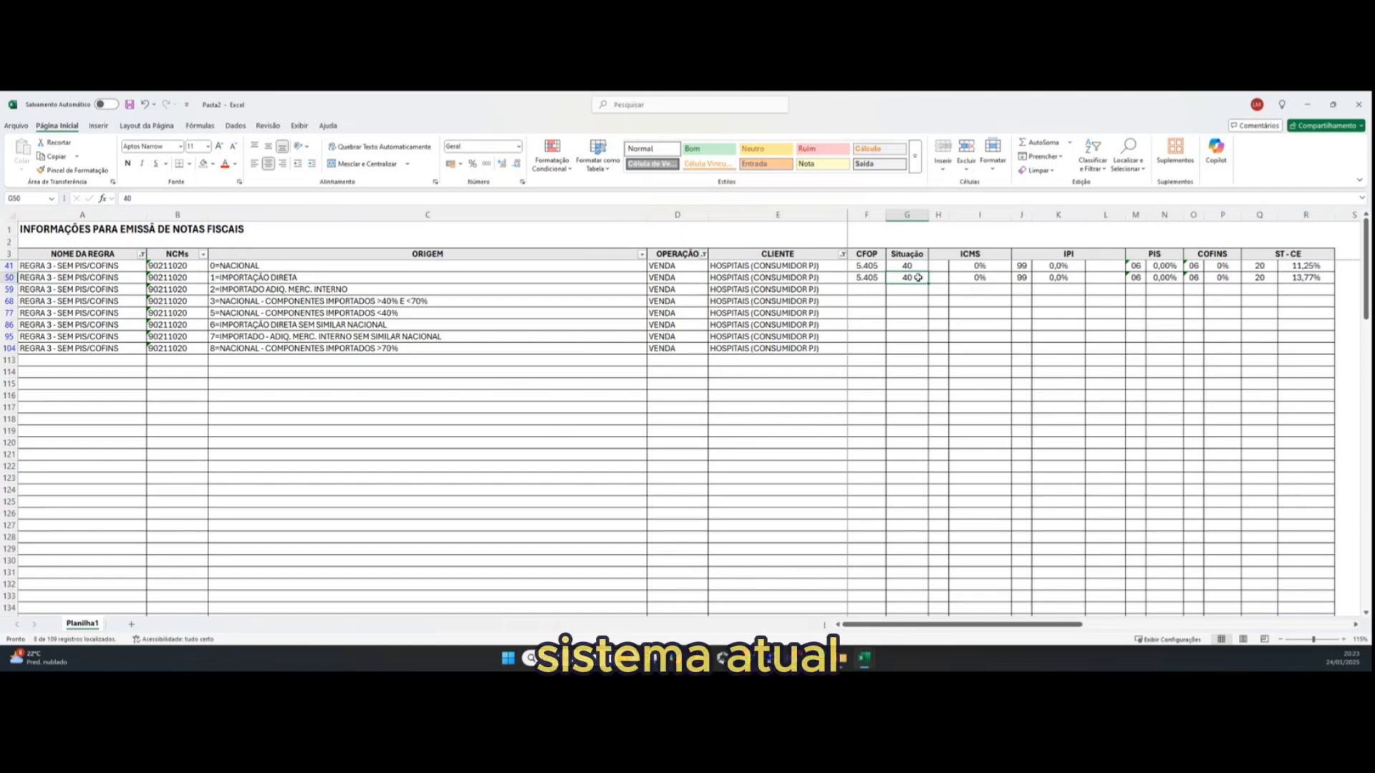
# Step: Reapply the OPERAÇÃO filter with REMESSA and RETORNO excluded and only VENDA included
pyautogui.click(704, 254)
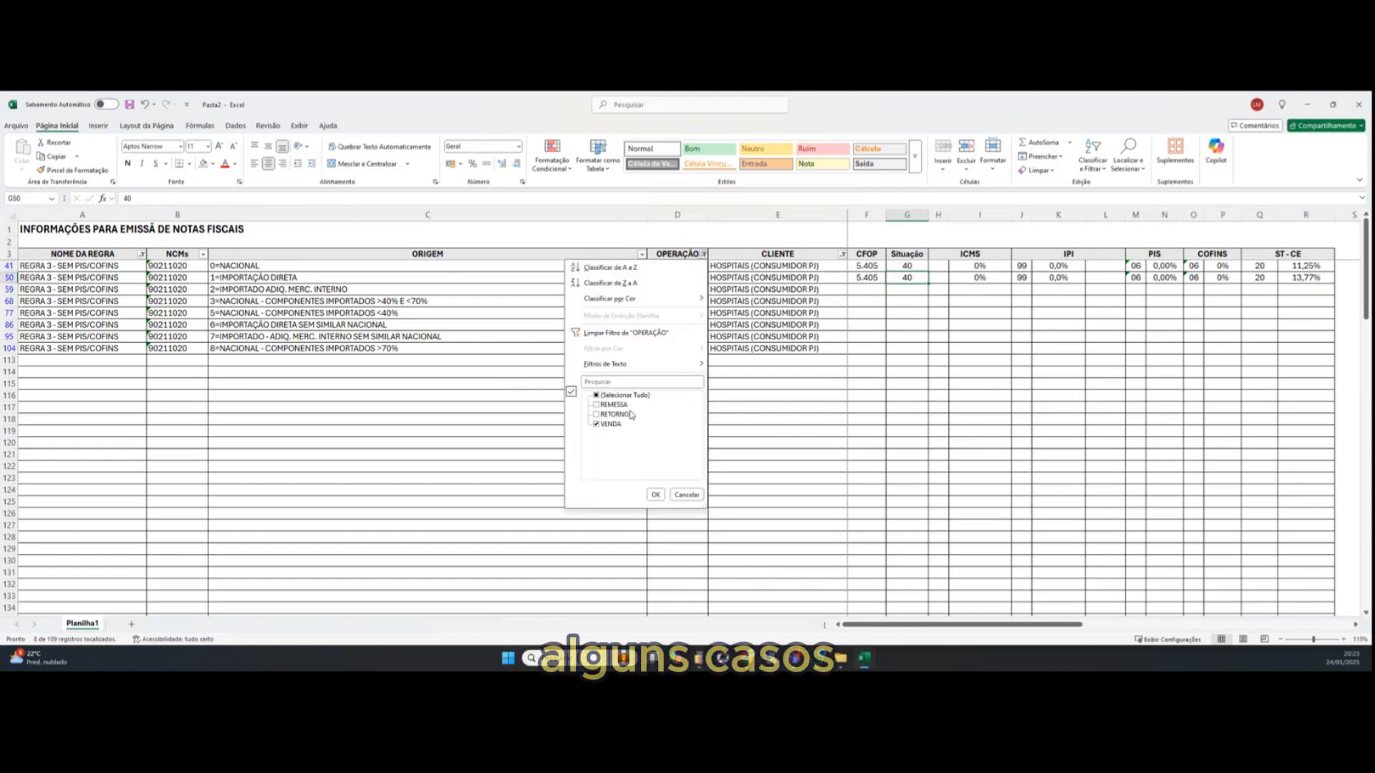
pyautogui.click(602, 397)
pyautogui.click(612, 415)
pyautogui.click(614, 406)
pyautogui.click(655, 495)
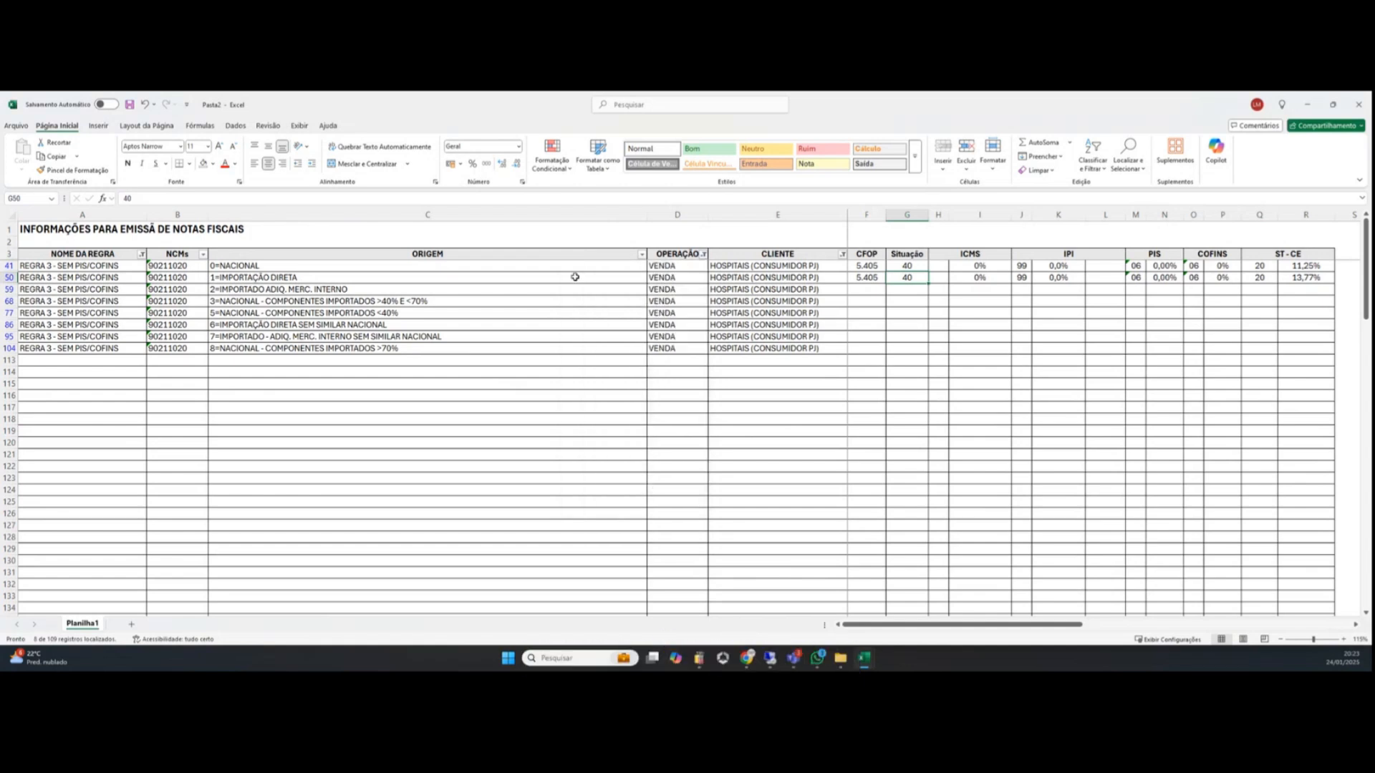
# Step: Filter ORIGEM to show only 0=NACIONAL and 2=IMPORTADO ADIQ. MERC. INTERNO
pyautogui.click(637, 266)
pyautogui.click(642, 254)
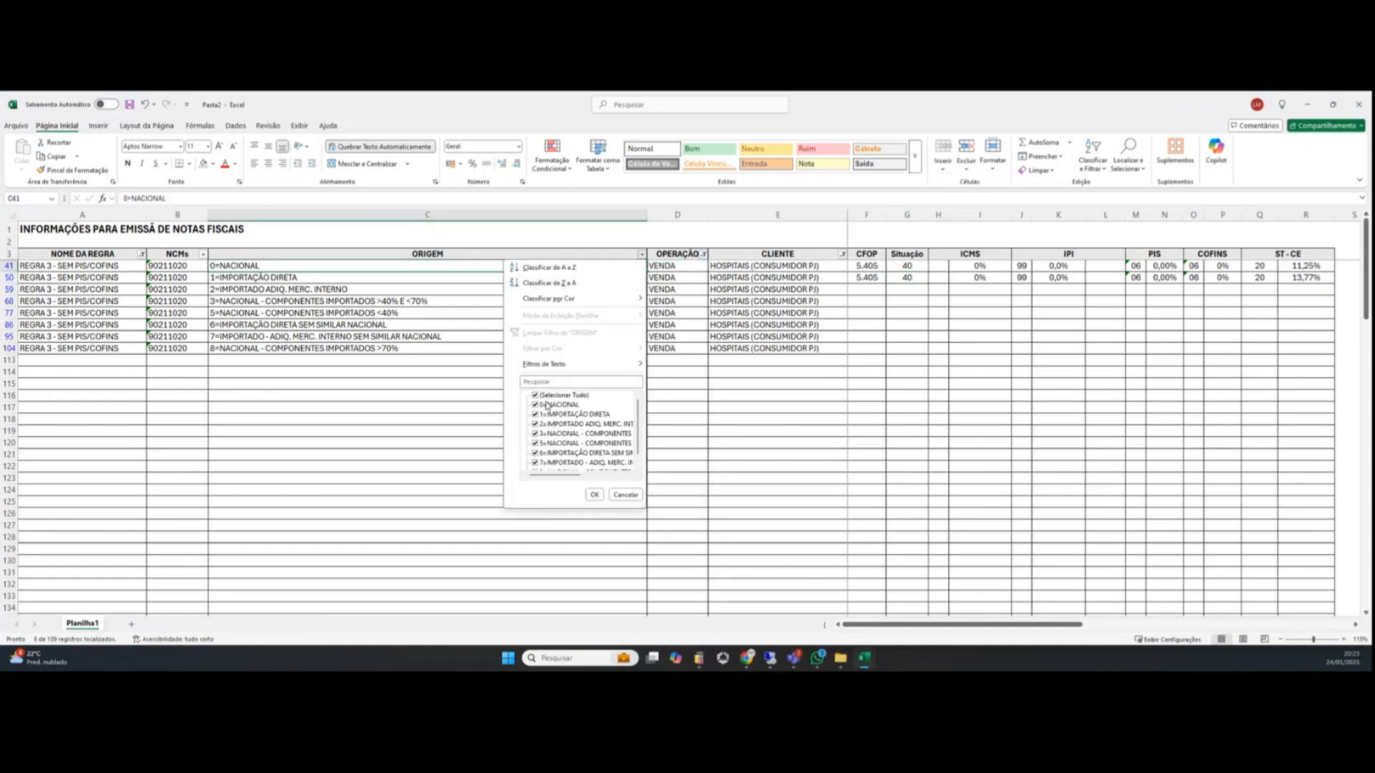
pyautogui.click(544, 395)
pyautogui.click(548, 405)
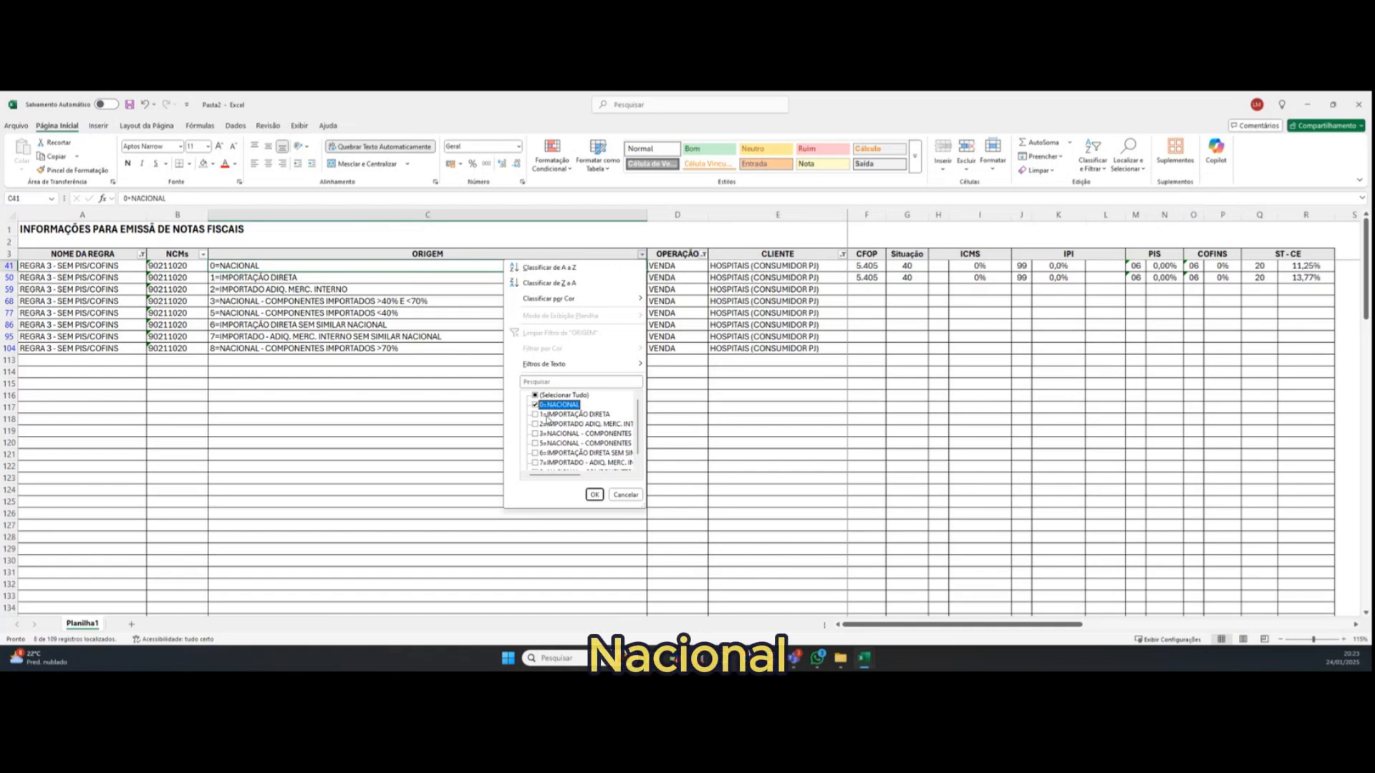
pyautogui.click(551, 424)
pyautogui.click(593, 494)
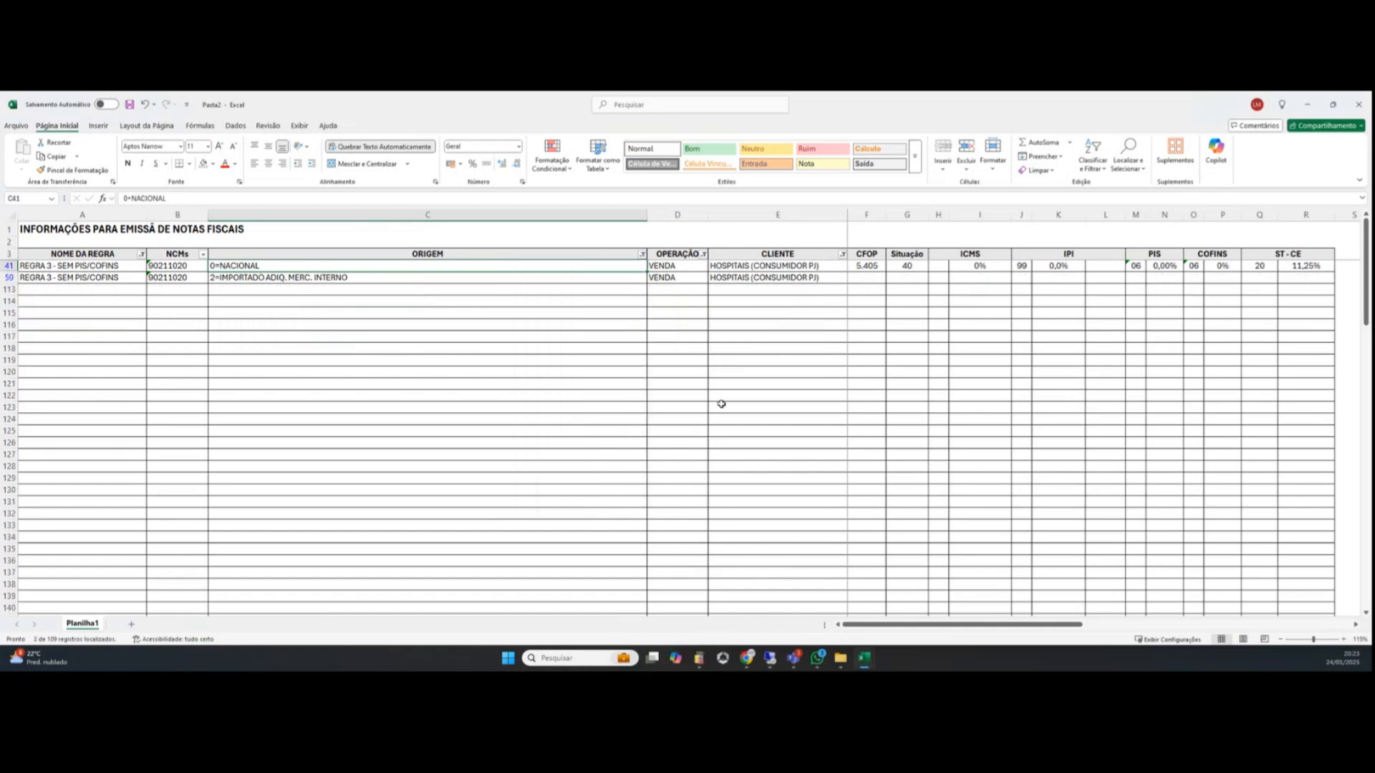
pyautogui.click(710, 312)
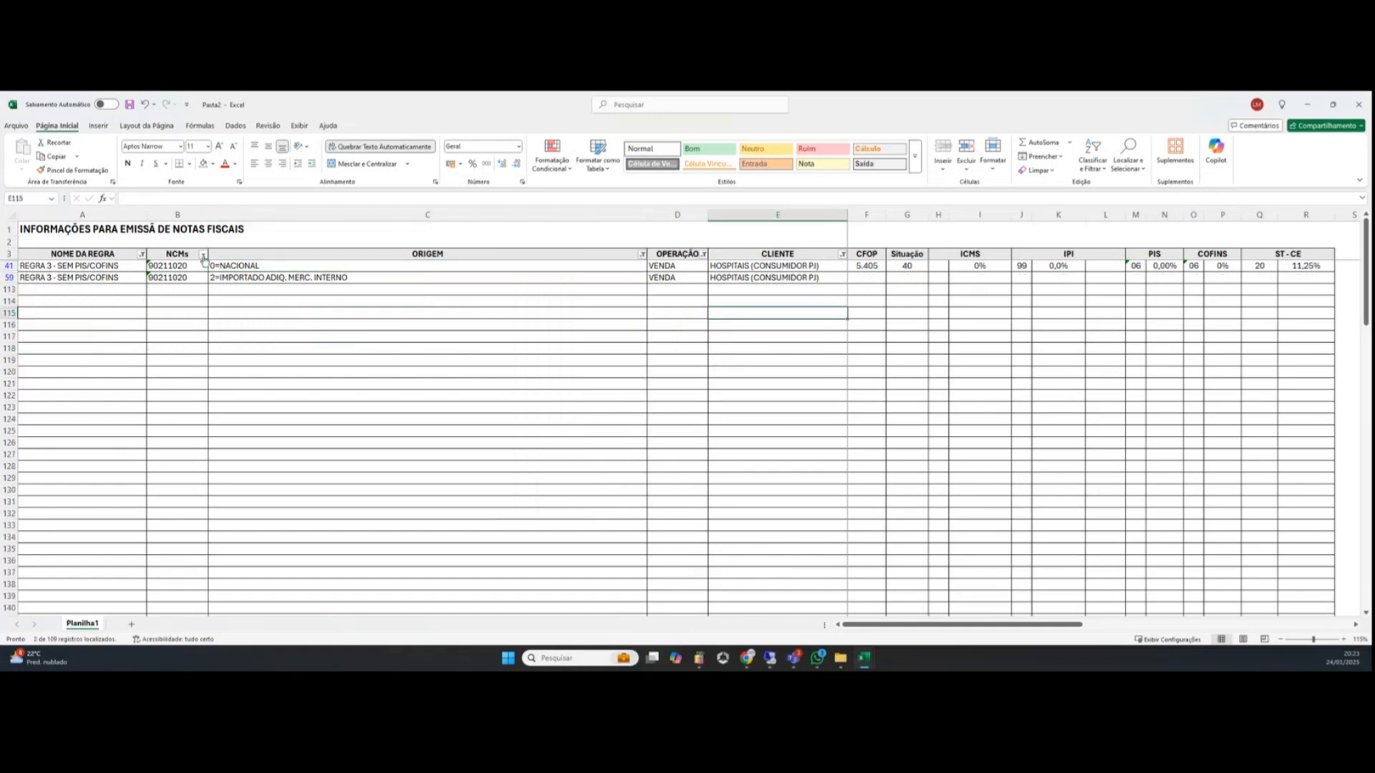
pyautogui.click(141, 254)
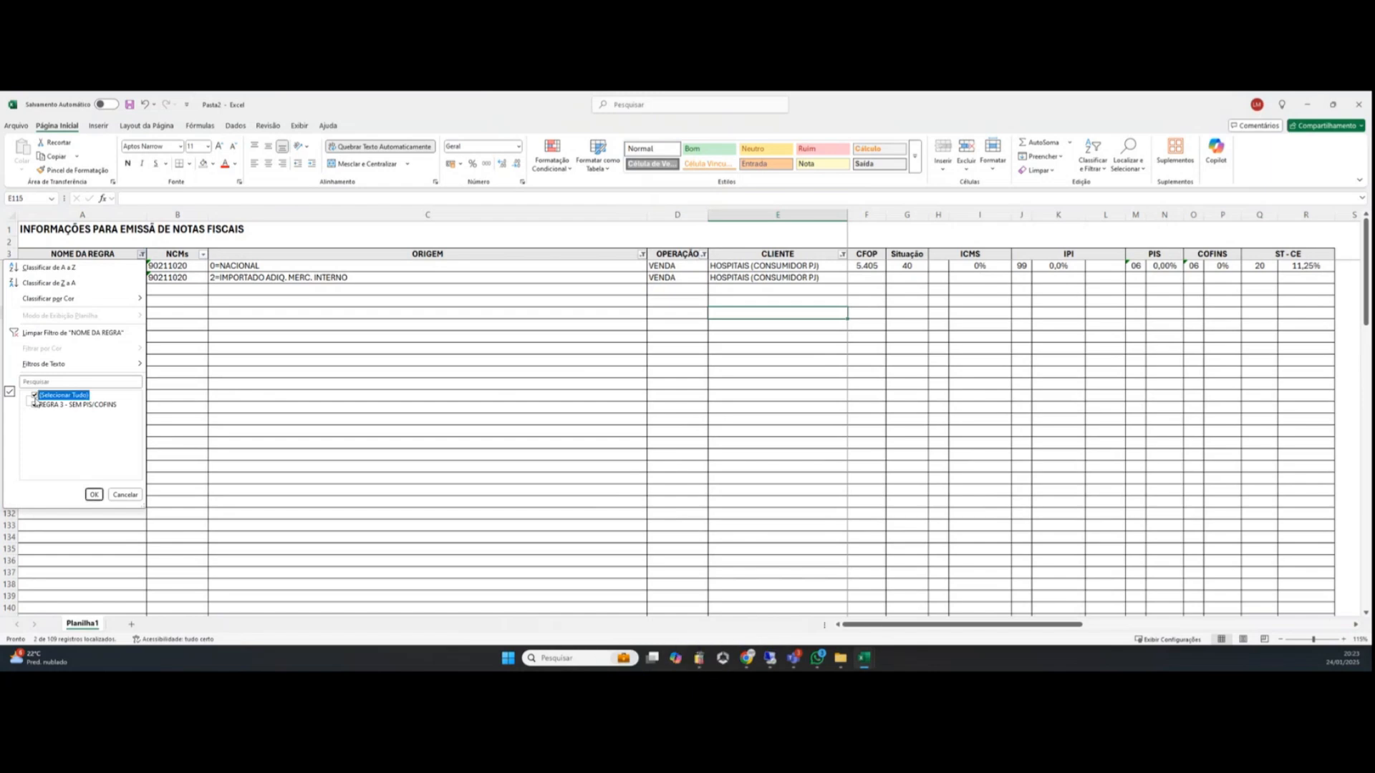
pyautogui.click(35, 396)
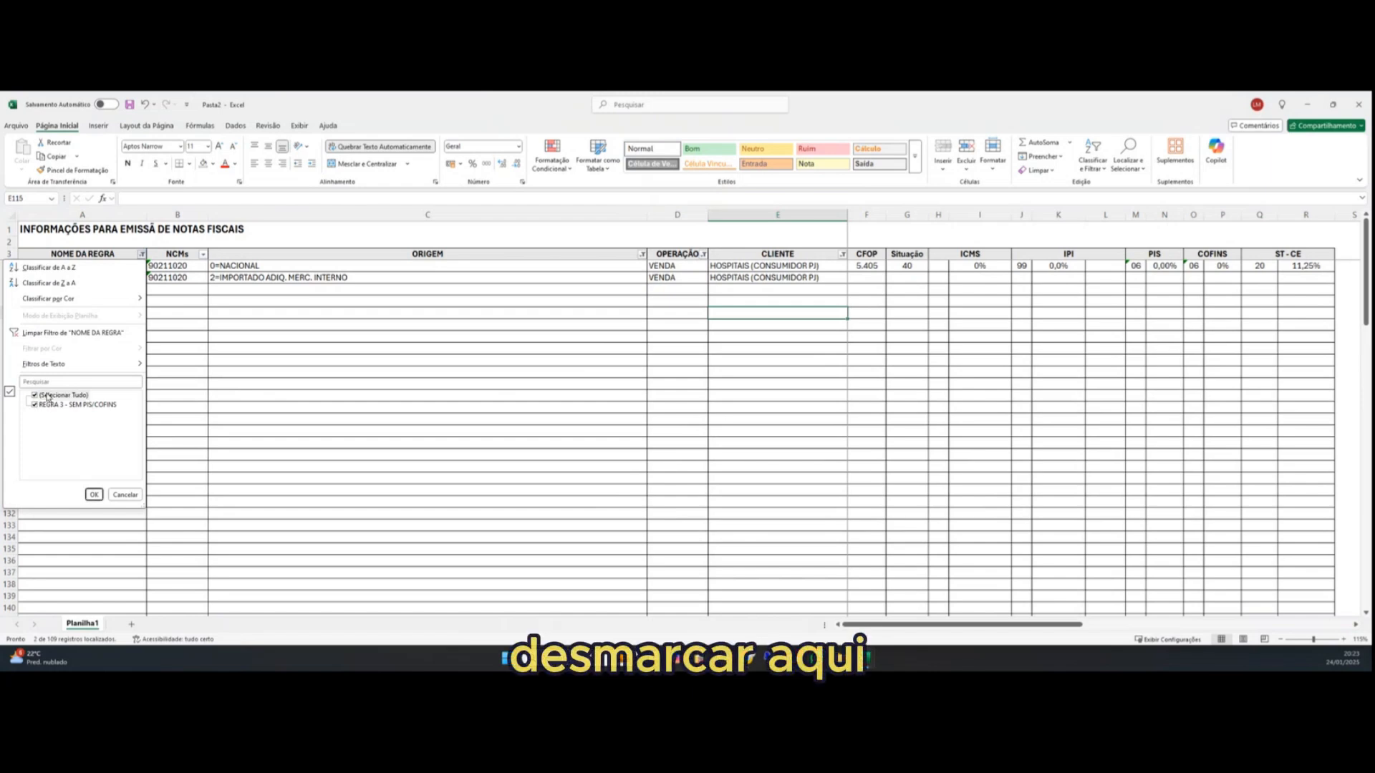
pyautogui.click(125, 495)
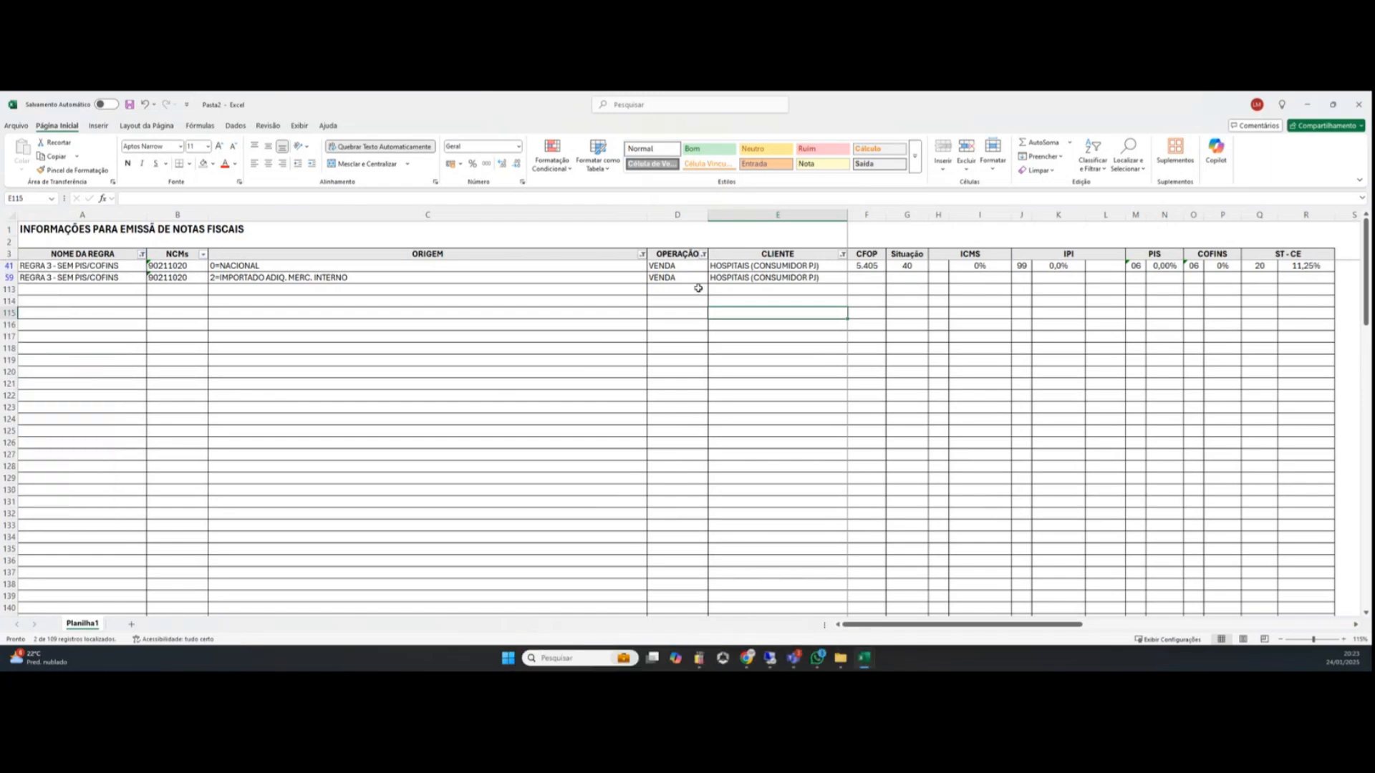
# Step: Reset the ORIGEM filter to include all origins
pyautogui.click(644, 255)
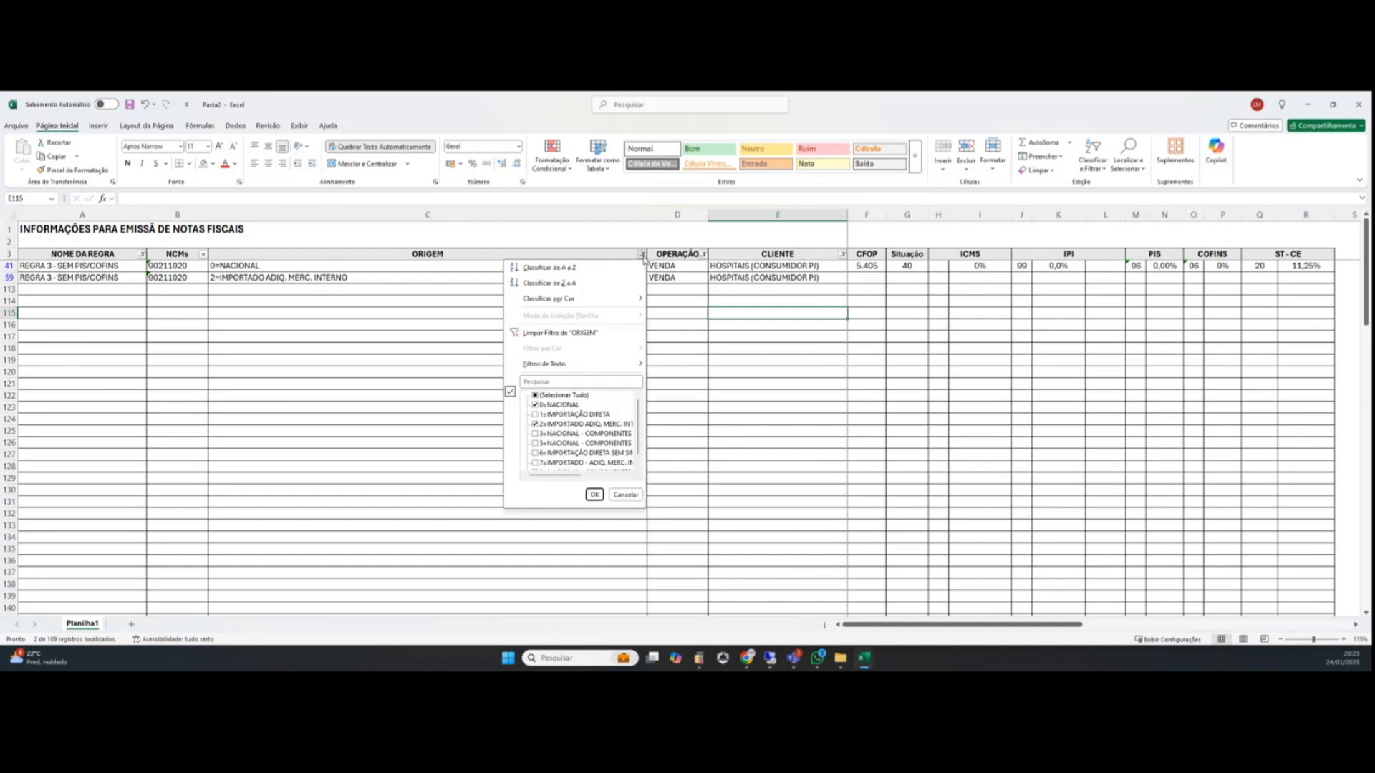
pyautogui.click(536, 415)
pyautogui.click(535, 394)
pyautogui.click(594, 495)
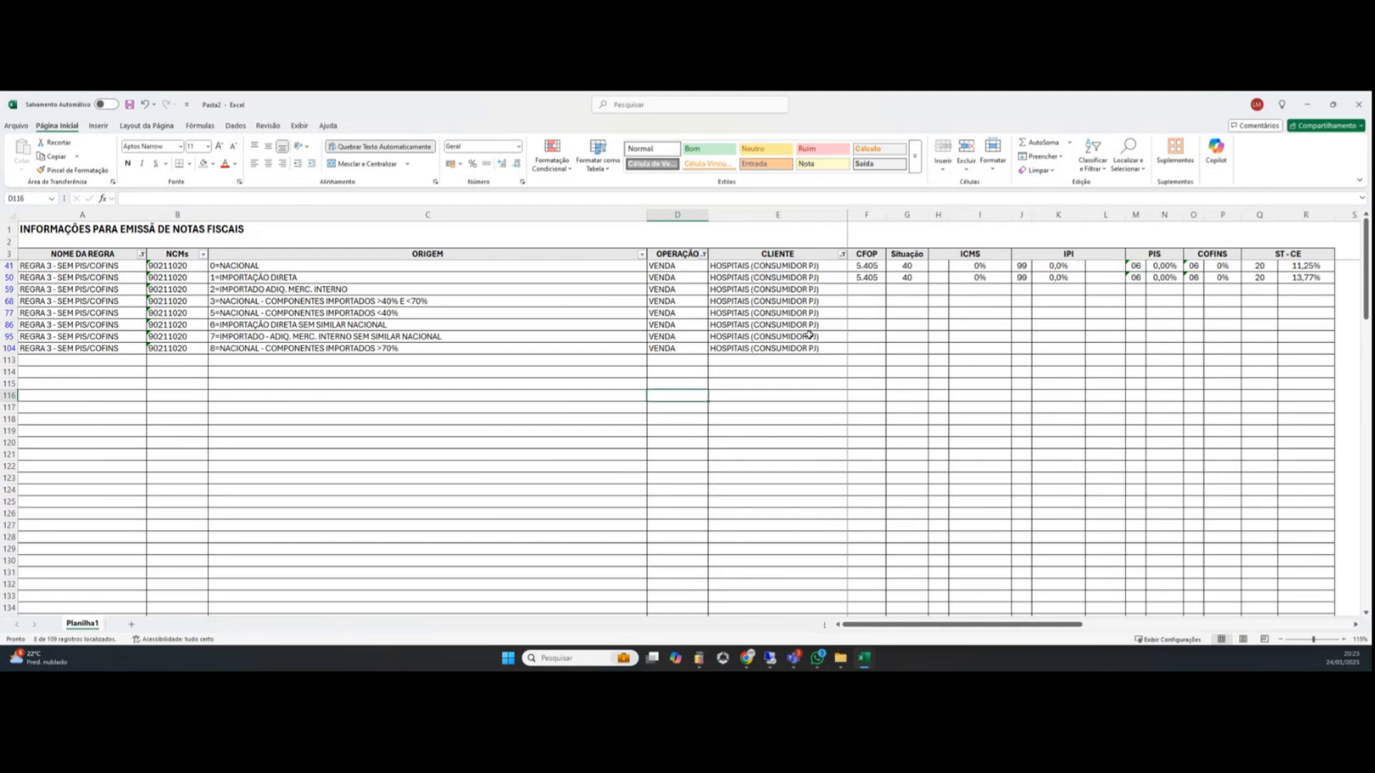
# Step: Reset the NOME DA REGRA filter to include REGRA 1 and REGRA 2 along with REGRA 3
pyautogui.click(142, 255)
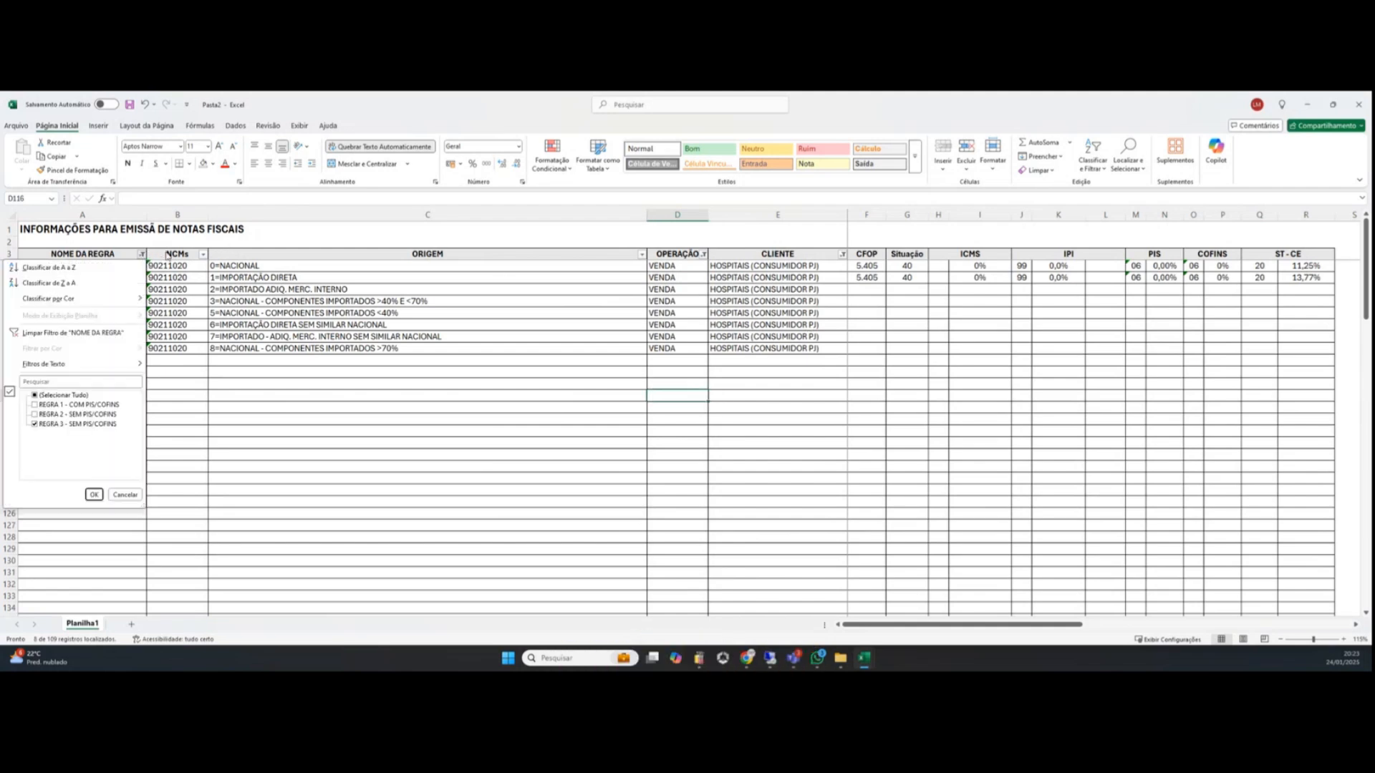
pyautogui.click(60, 406)
pyautogui.click(48, 415)
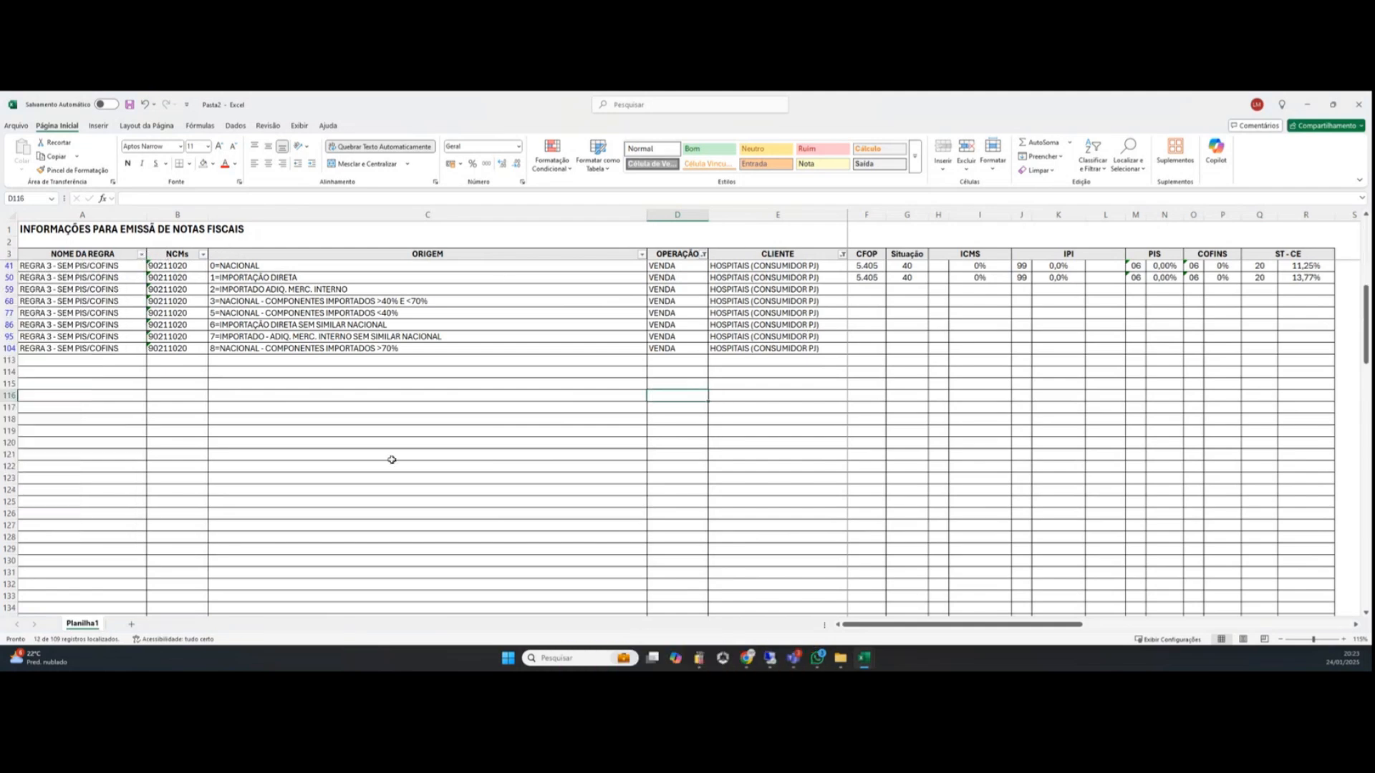
pyautogui.click(95, 495)
pyautogui.click(824, 372)
pyautogui.scroll(5, 860, 343)
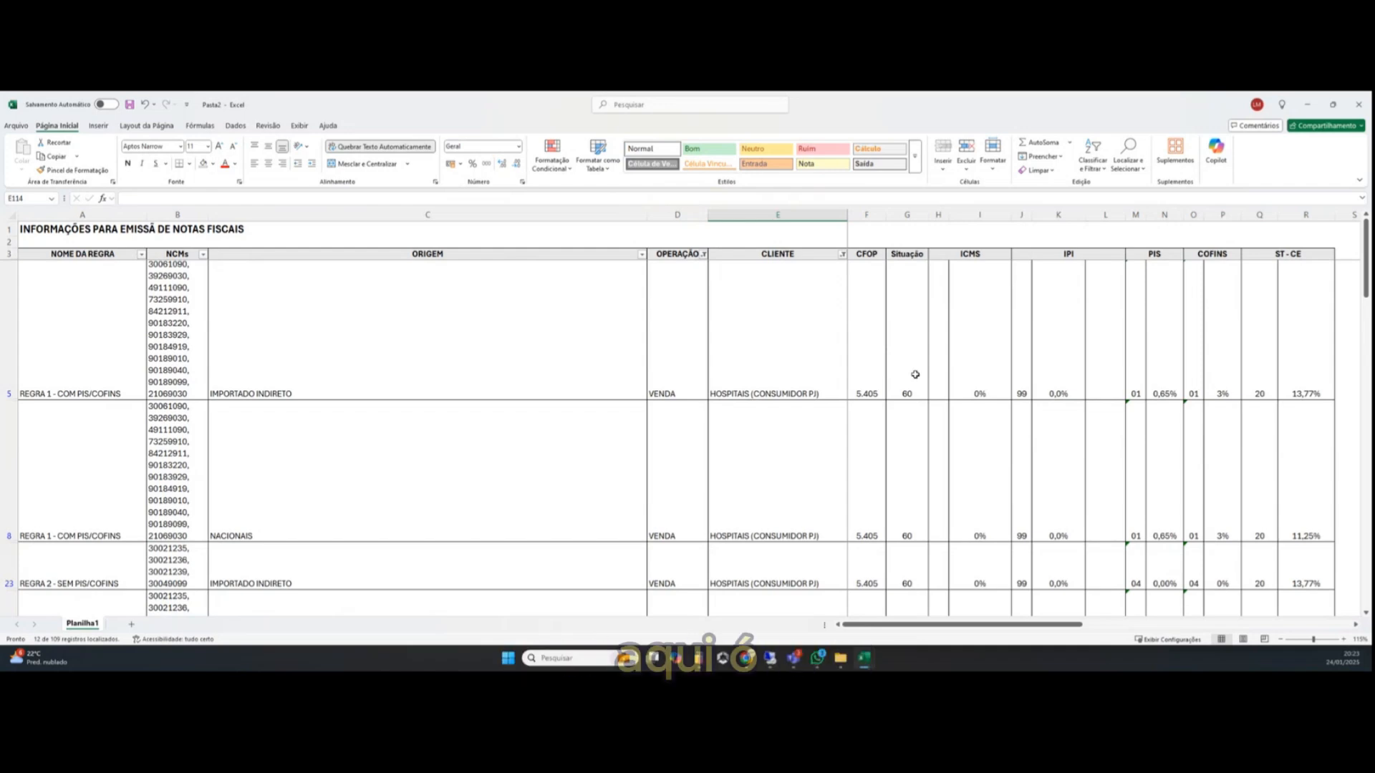
# Step: Examine the Situação and NCMs cells of the REGRA 1 IMPORTADO INDIRETO sale row and glance over the rows below
pyautogui.click(915, 374)
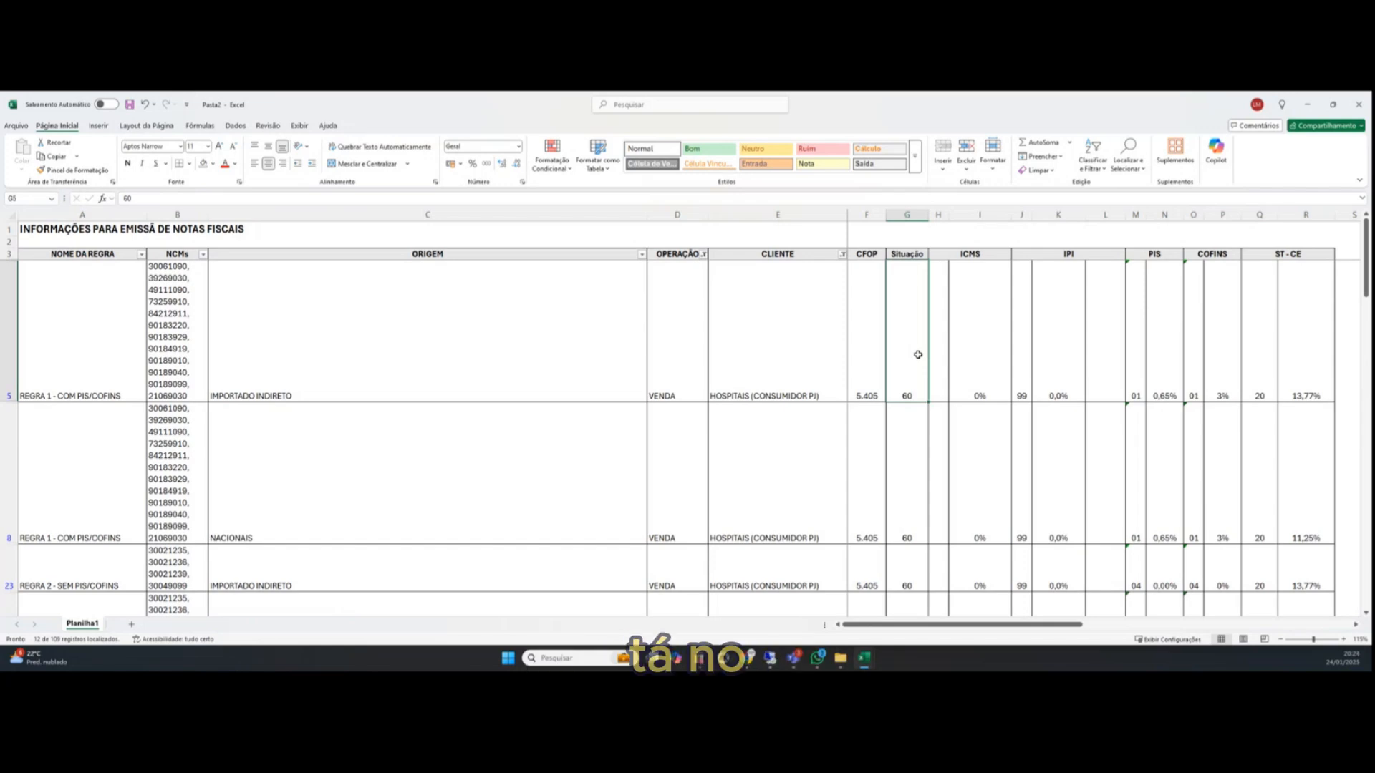
pyautogui.scroll(-2, 947, 366)
pyautogui.scroll(3, 948, 366)
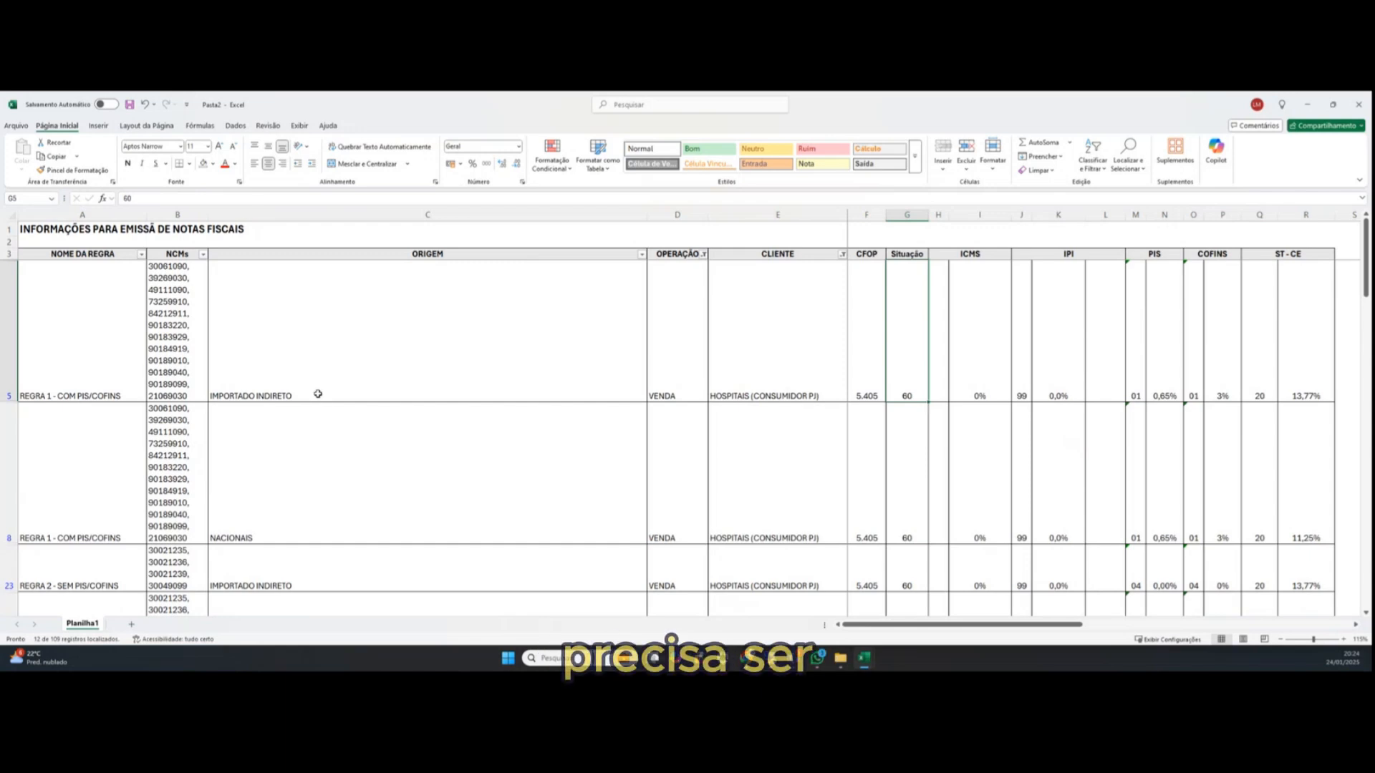
pyautogui.click(165, 345)
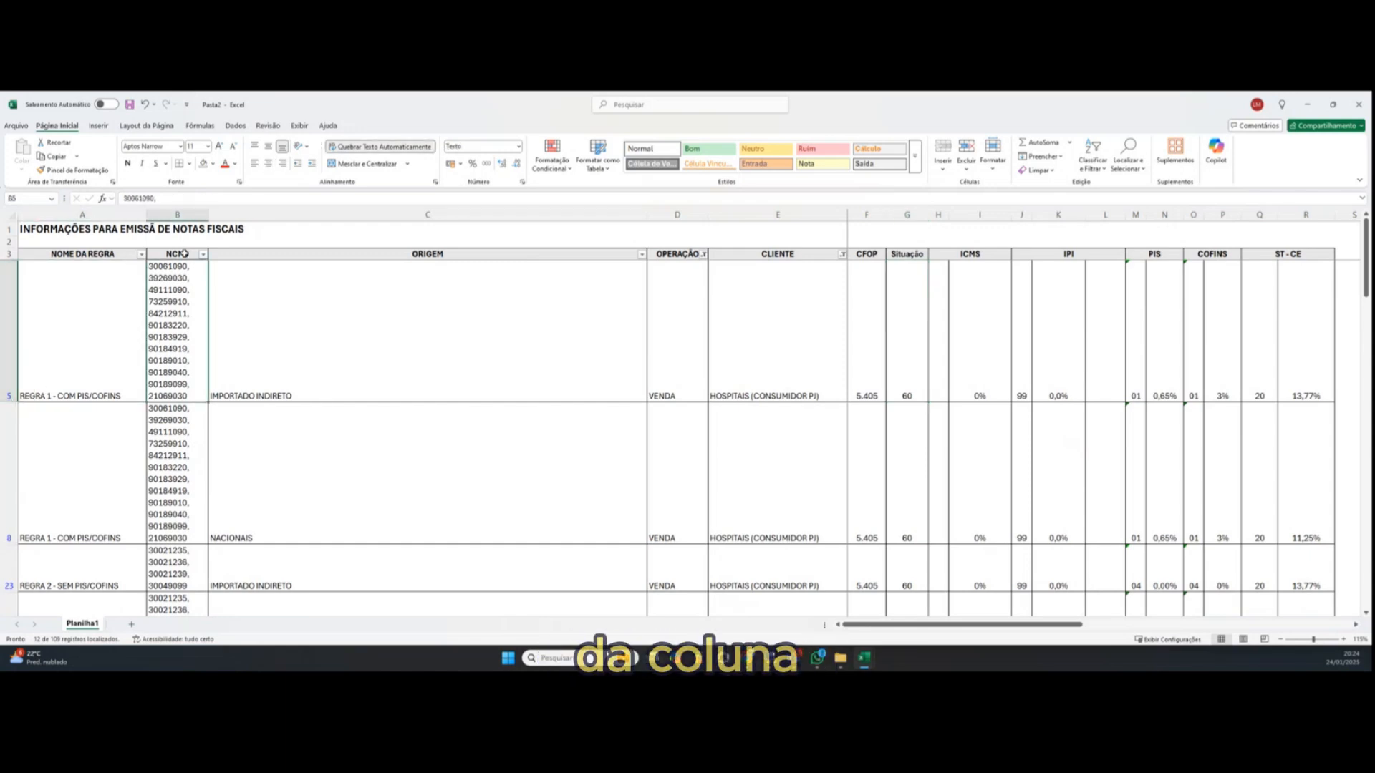
# Step: Reset the OPERAÇÃO filter to include all operations and select the entire REGRA 1 NACIONAIS sale row
pyautogui.click(704, 255)
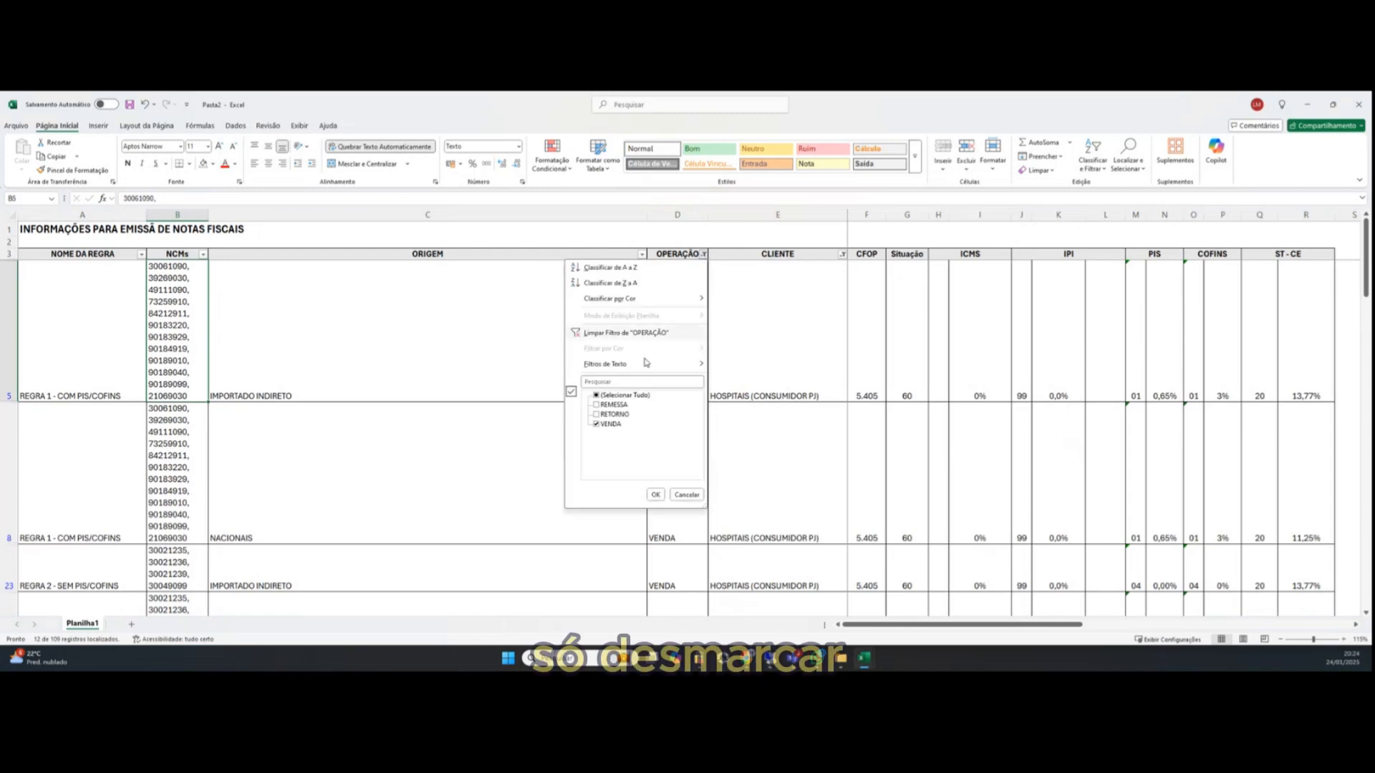
pyautogui.click(655, 494)
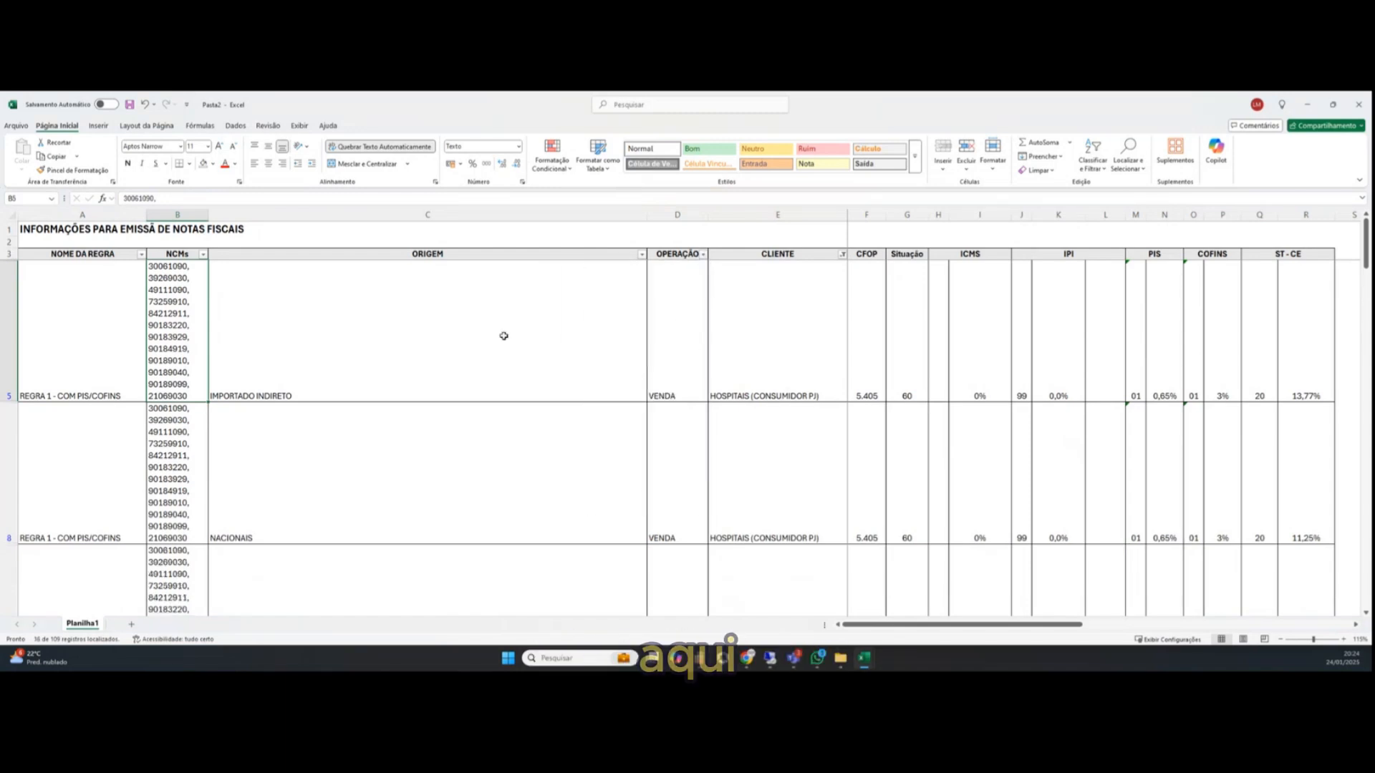
pyautogui.click(223, 336)
pyautogui.click(17, 448)
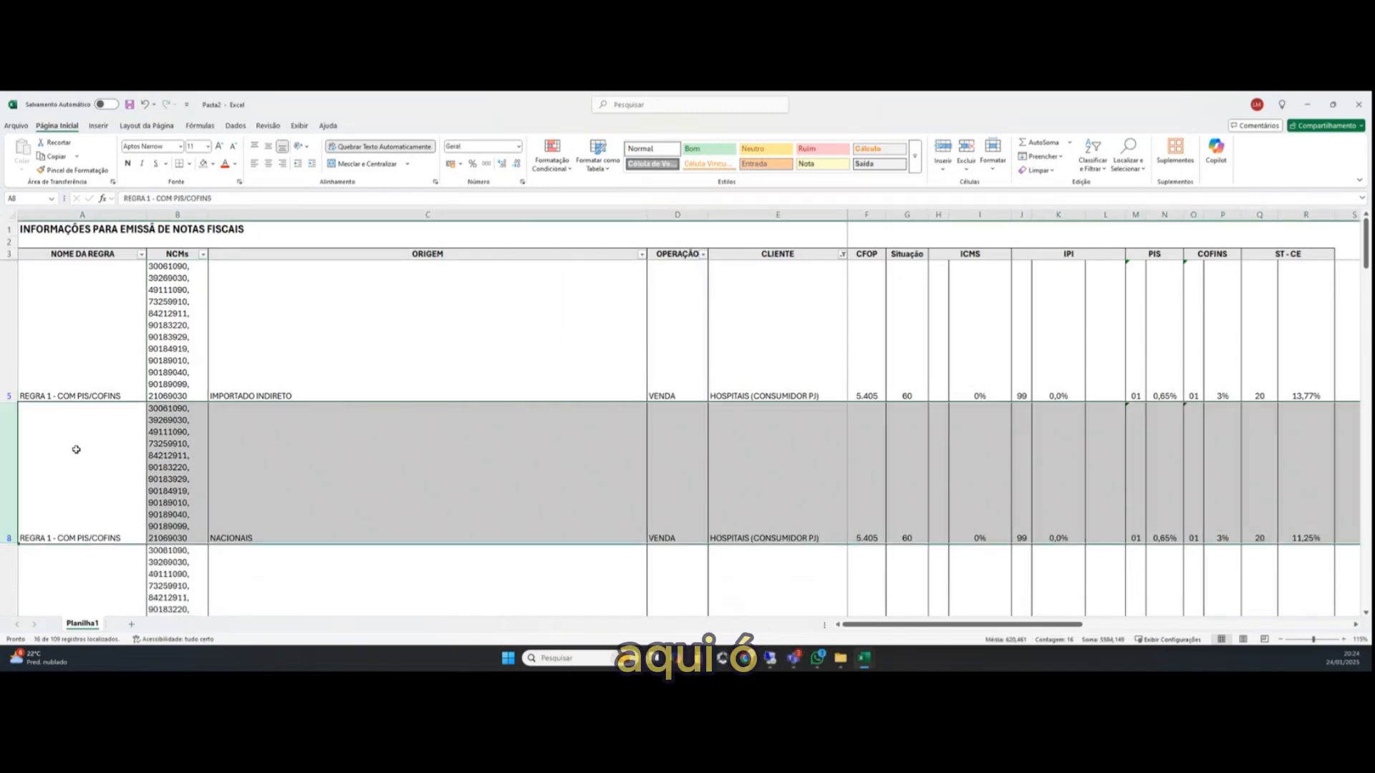
# Step: Reset the CLIENTE filter to include all clients
pyautogui.click(842, 254)
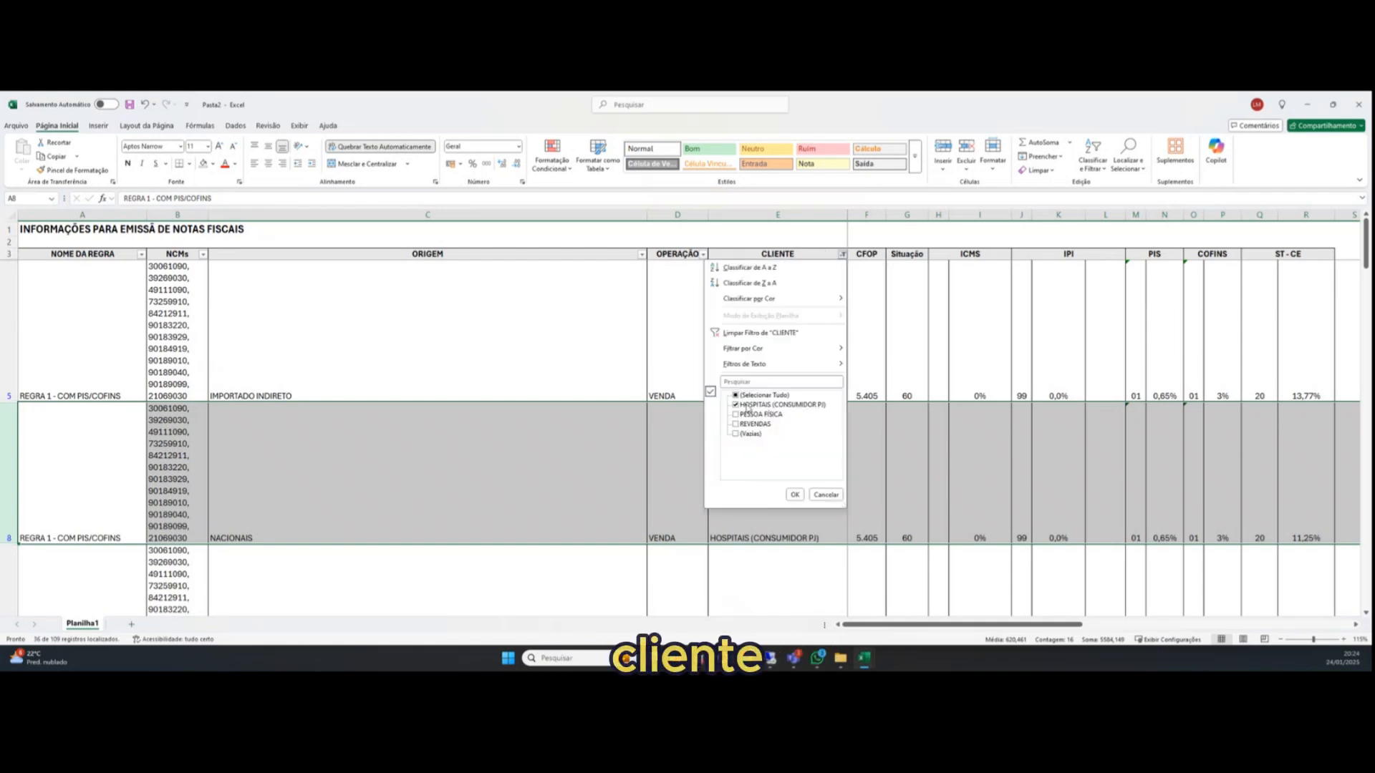
pyautogui.click(795, 495)
pyautogui.click(390, 374)
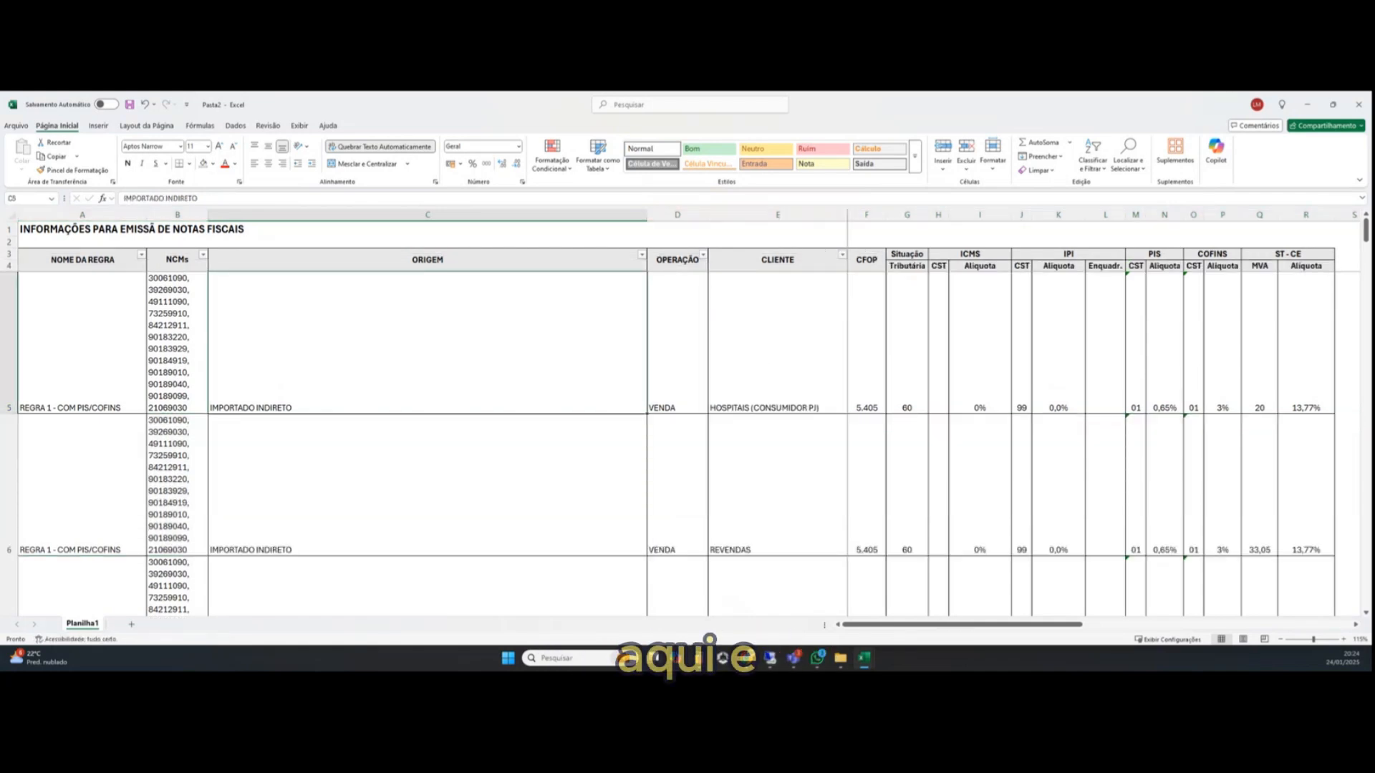
# Step: Shrink all rows of the sheet to a single text line and autofit their heights to the full NCM lists again
pyautogui.click(11, 214)
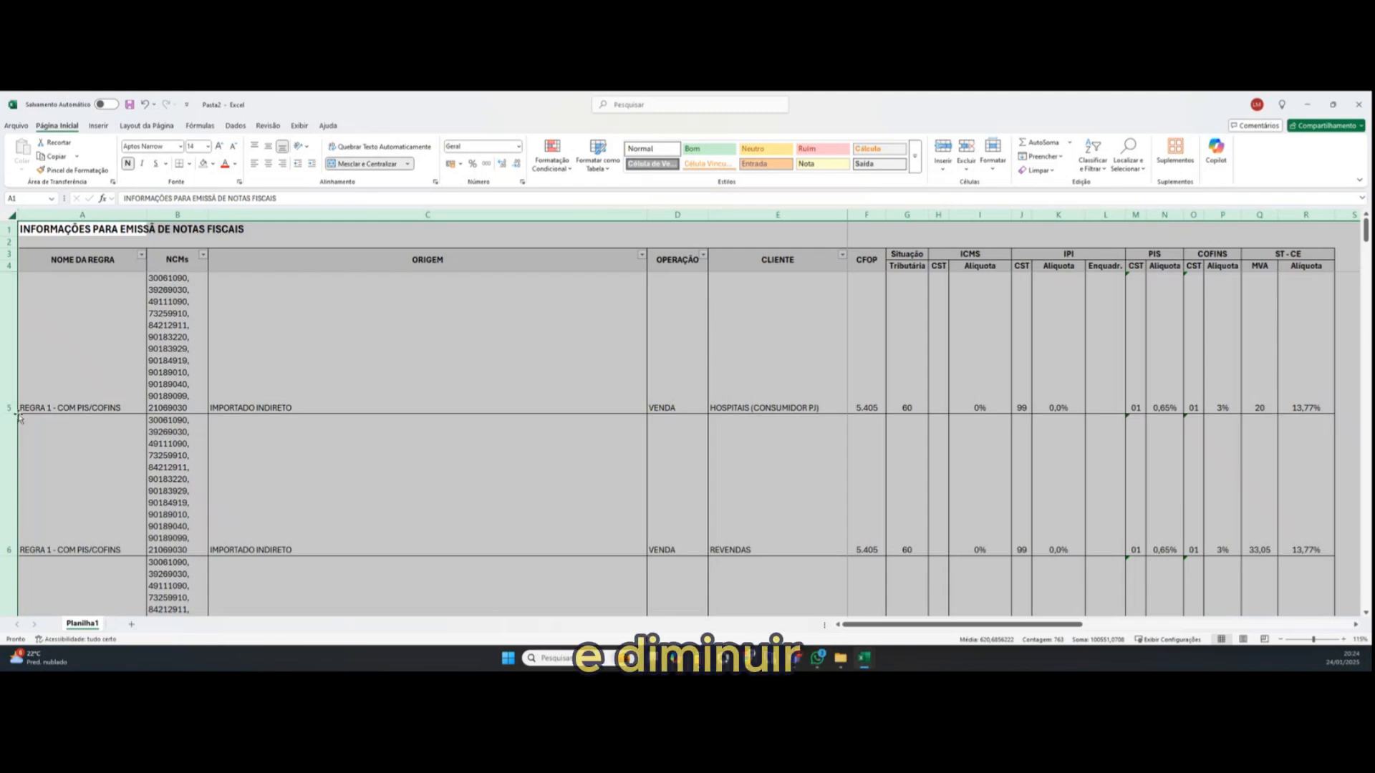
pyautogui.moveTo(15, 414); pyautogui.dragTo(15, 282)
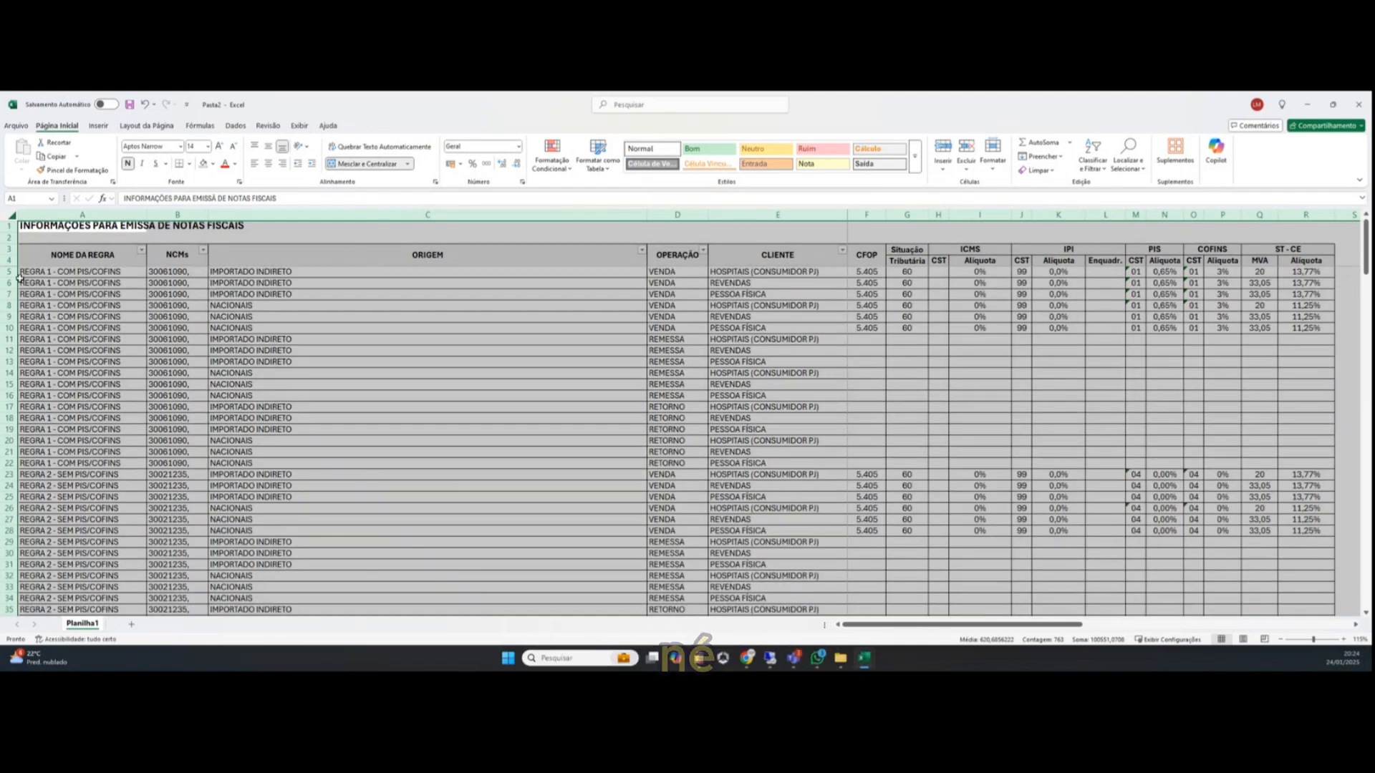
pyautogui.doubleClick(14, 277)
pyautogui.click(229, 319)
# Step: Examine the NCMs, ORIGEM and NOME DA REGRA cells of the first two REGRA 1 IMPORTADO INDIRETO sale rows
pyautogui.click(180, 314)
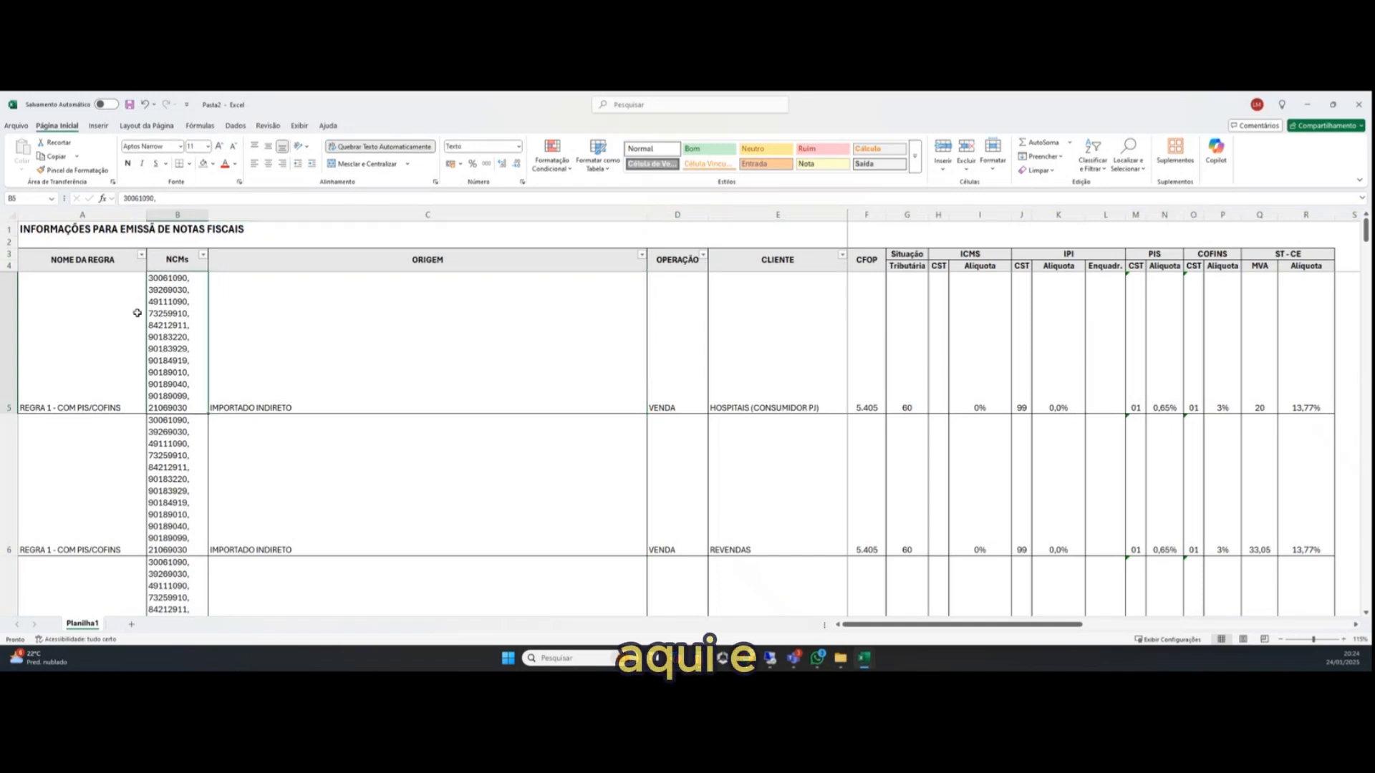
pyautogui.click(394, 331)
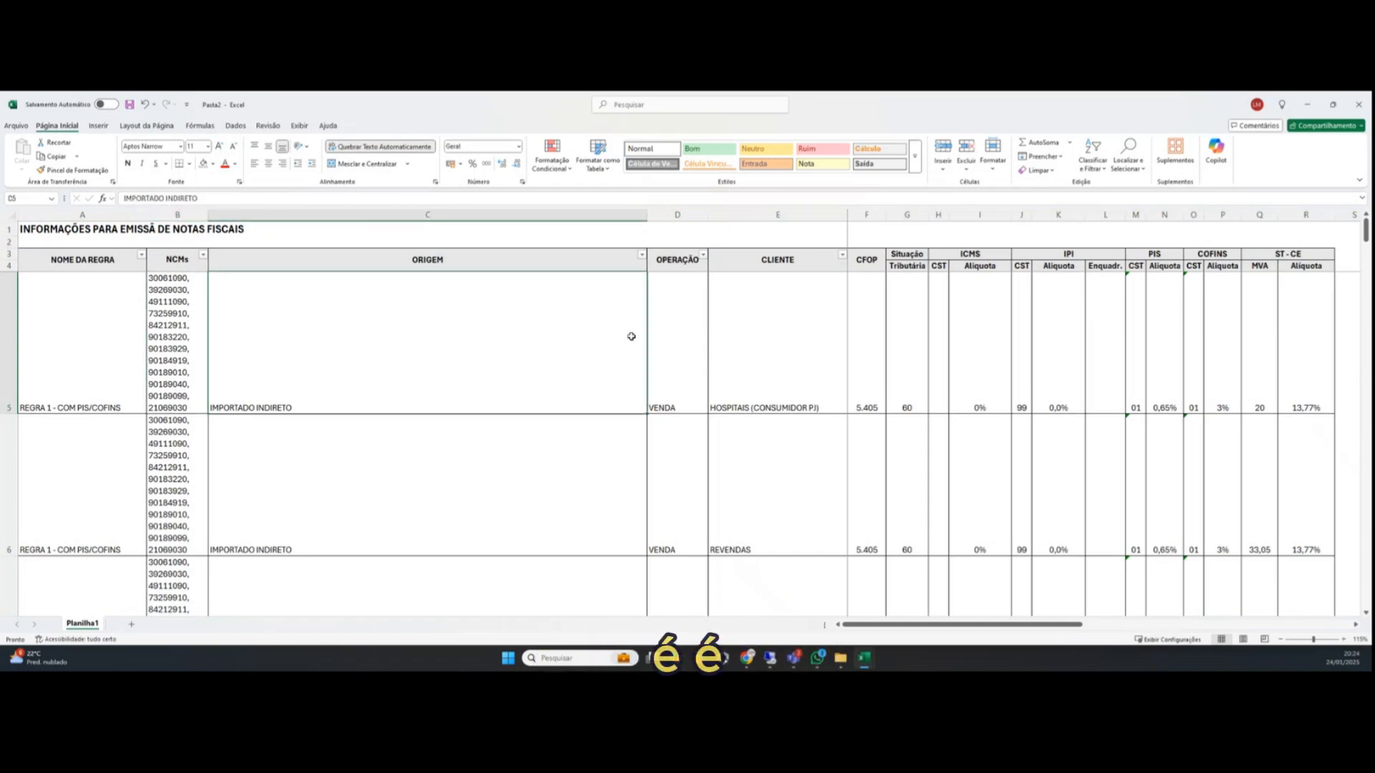
pyautogui.click(366, 443)
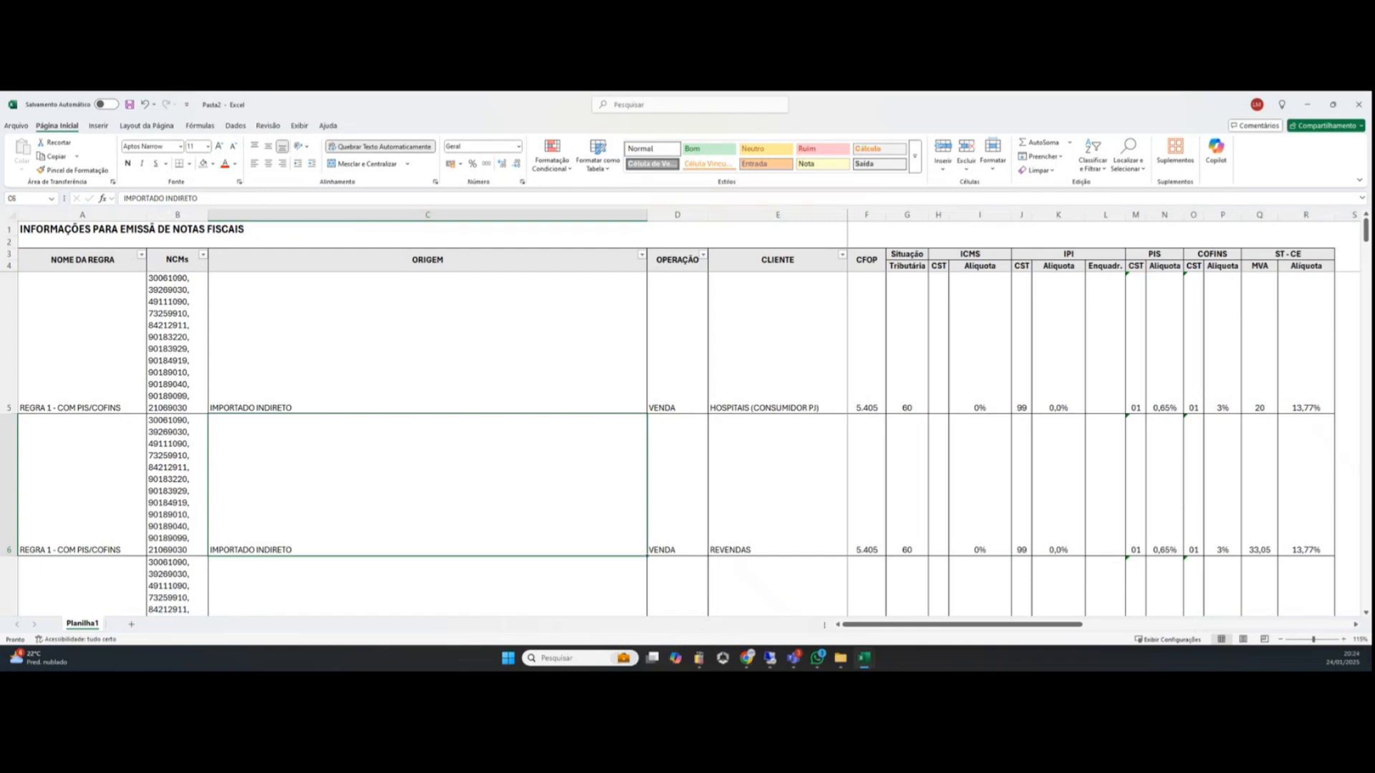
pyautogui.click(101, 374)
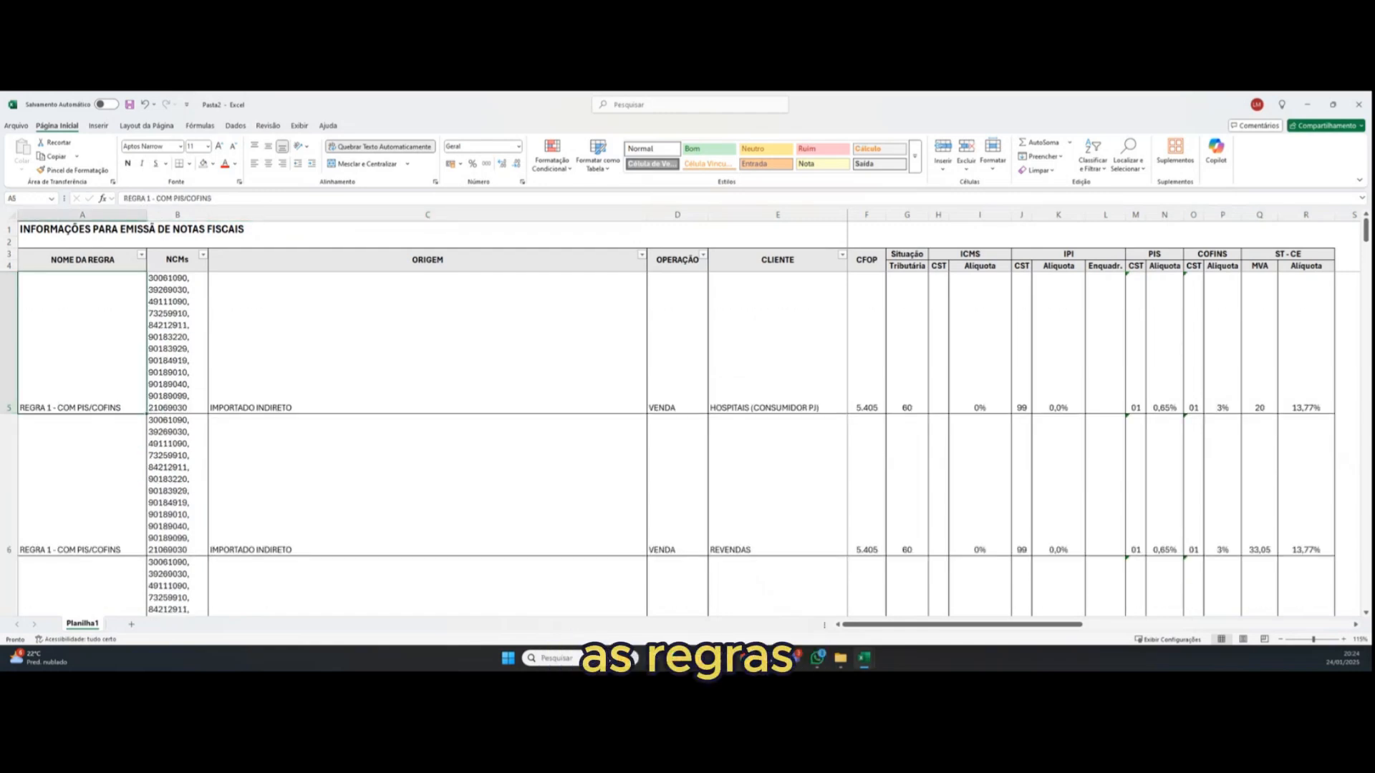